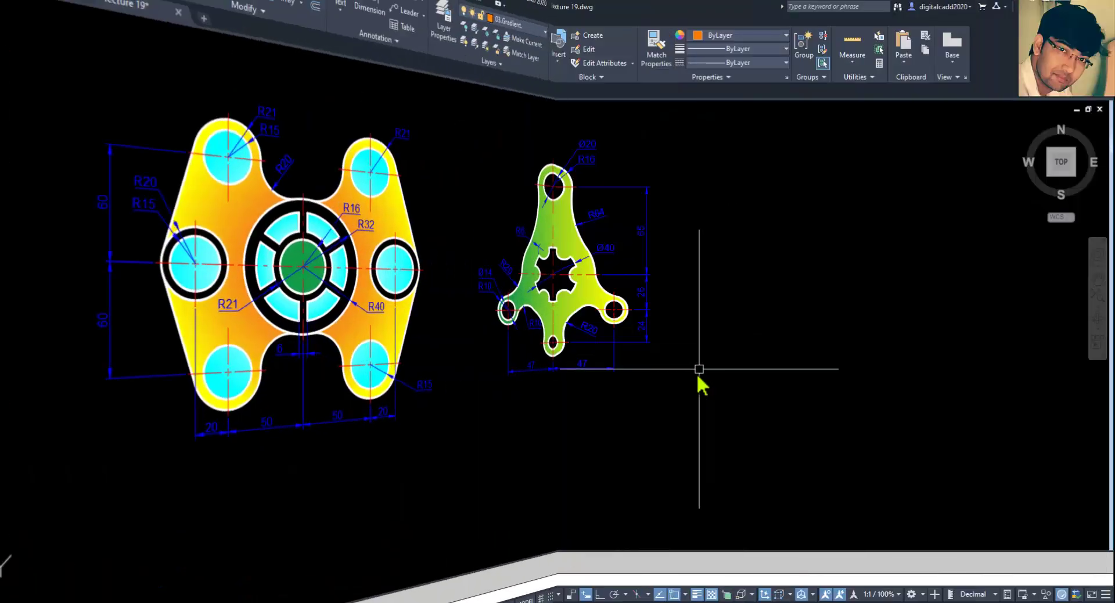
Switch to the PDF exercise book, examine the dimensioned reference drawing on page 8, and return to AutoCAD
scroll(716, 385, "up", 2)
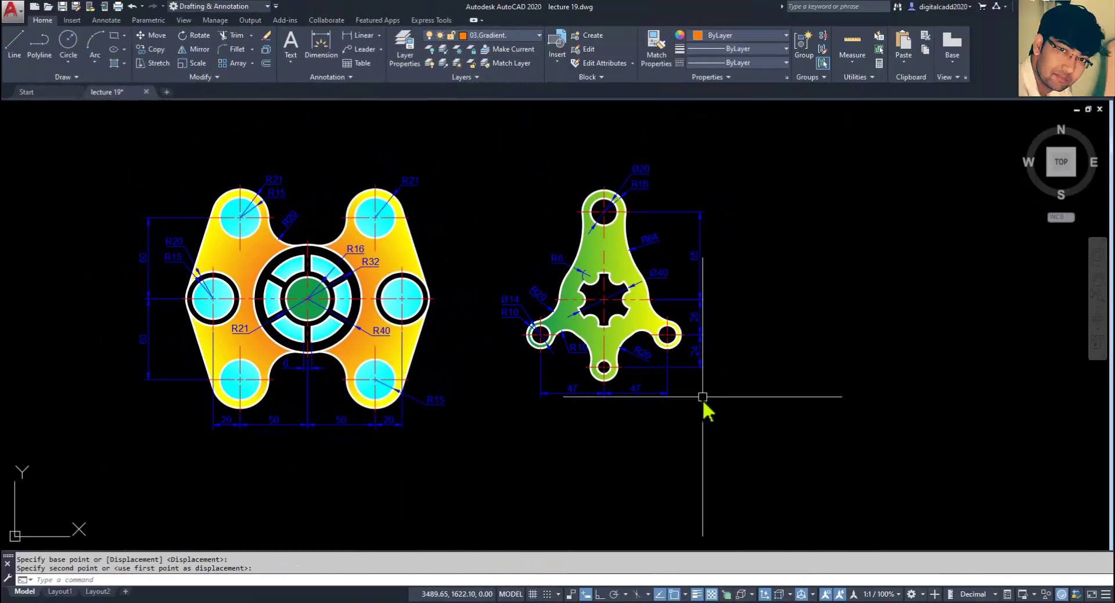
mouse_move(696, 404)
middle_mouse_down()
mouse_move(685, 403)
mouse_move(707, 368)
mouse_move(690, 361)
middle_mouse_up()
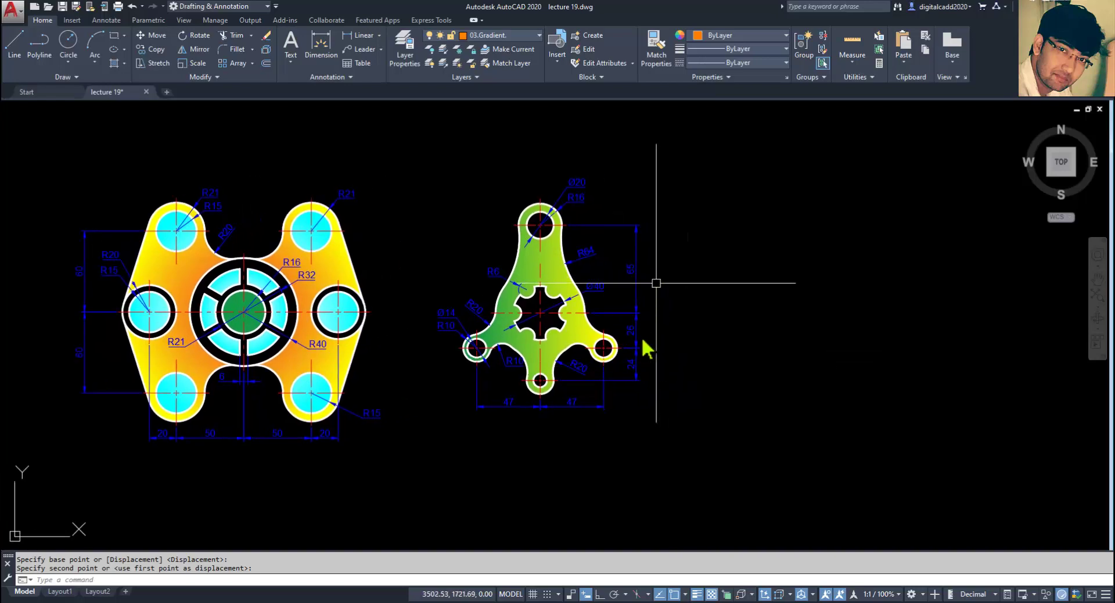
key("alt+Tab")
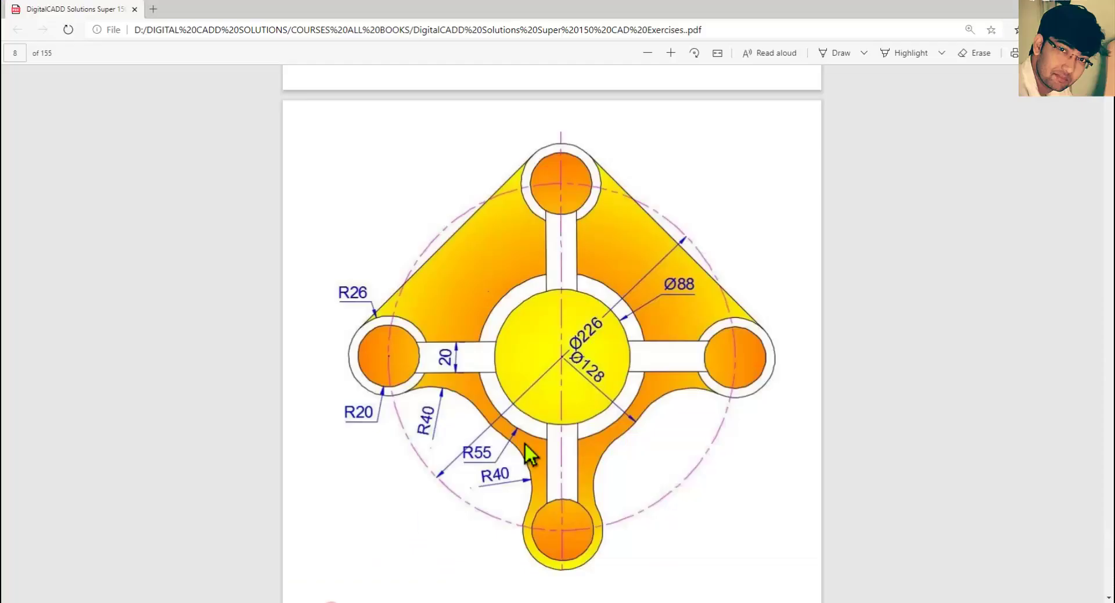
scroll(665, 504, "up", 1, "ctrl")
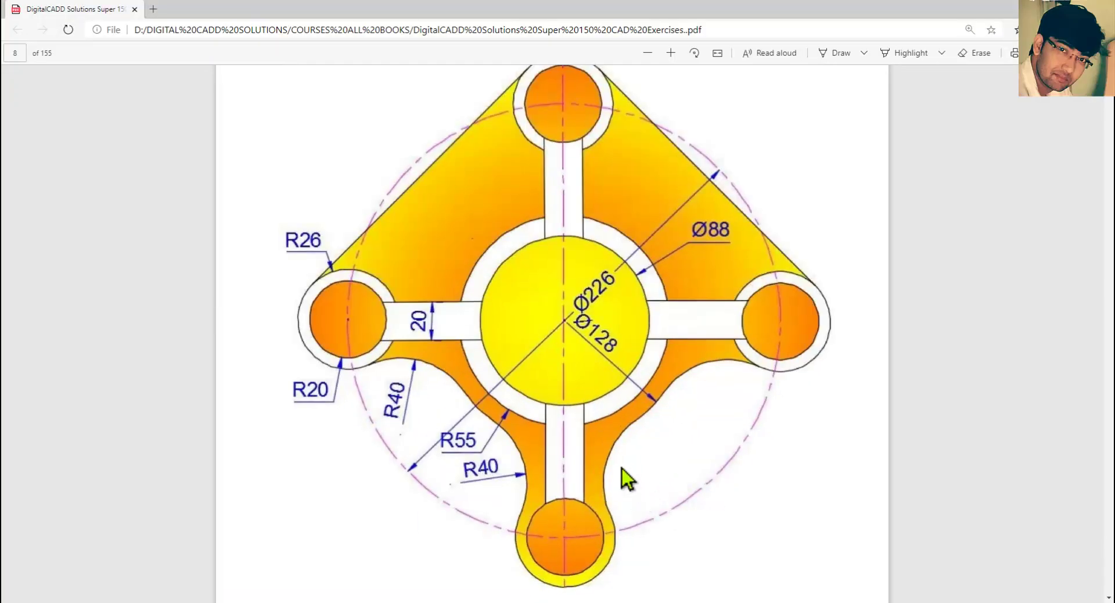
scroll(622, 456, "down", 1, "ctrl")
scroll(641, 445, "up", 1, "ctrl")
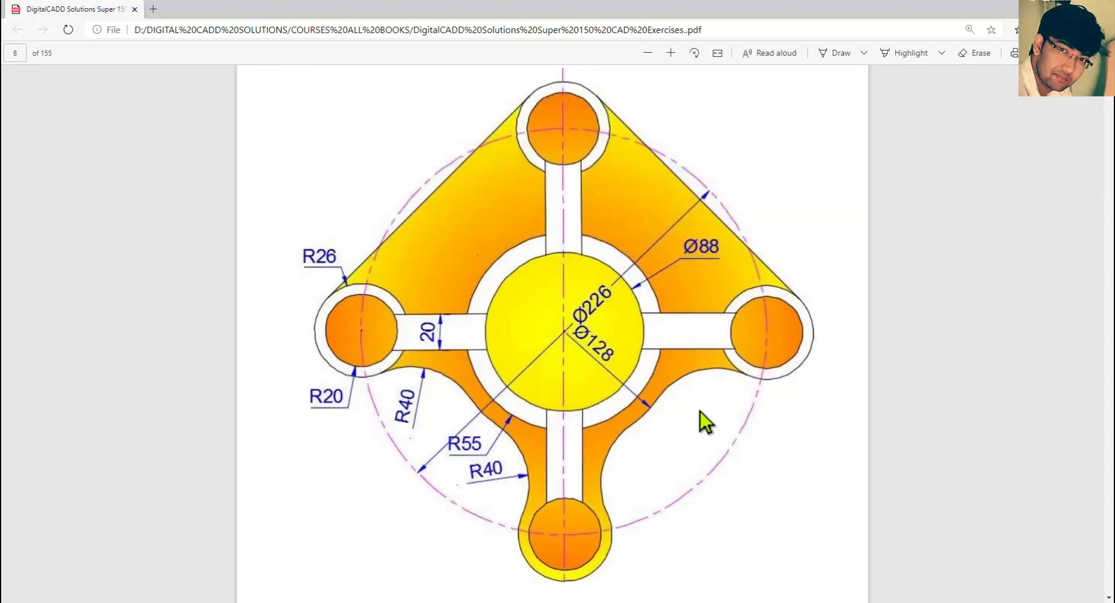
key("alt+Tab")
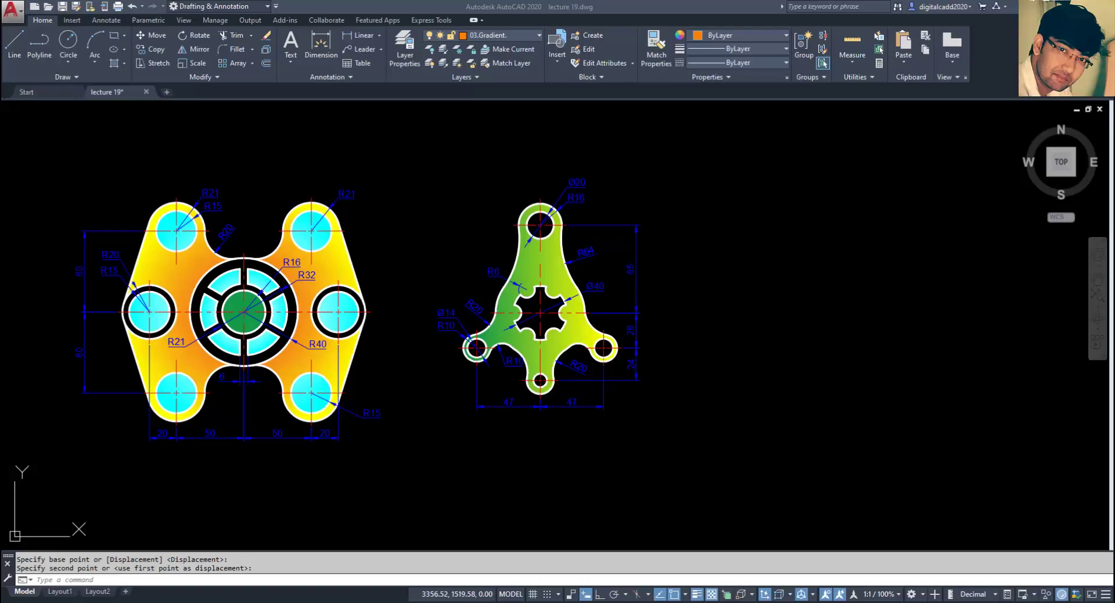
Check the uniform background color of the 2D model space in the display options and close the dialogs
middle_click_drag(690, 344, 625, 366)
middle_click_drag(654, 435, 704, 403)
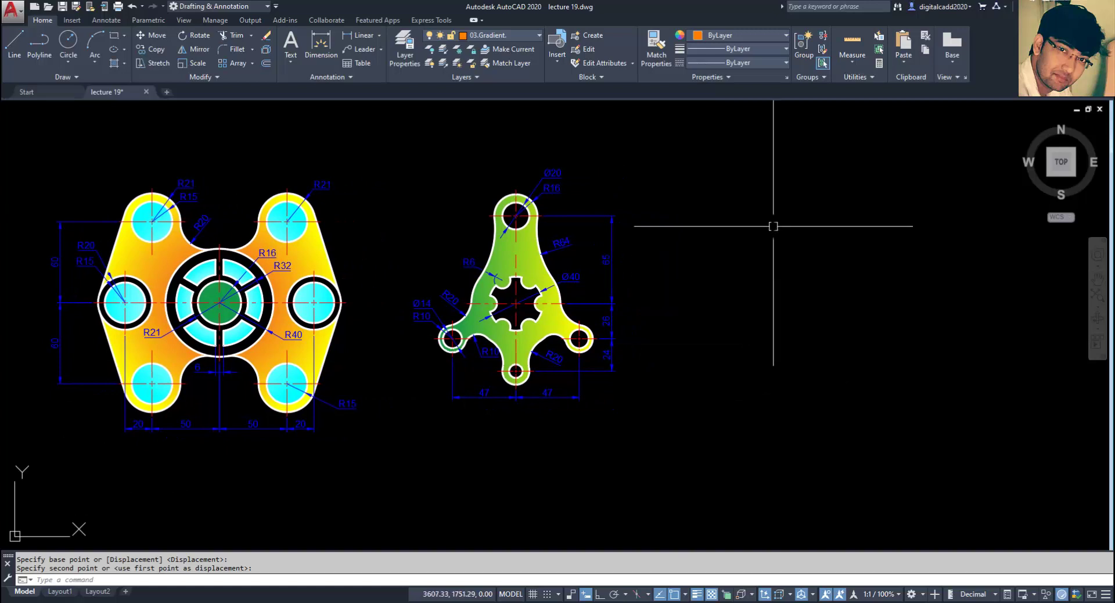
middle_click_drag(410, 344, 443, 342)
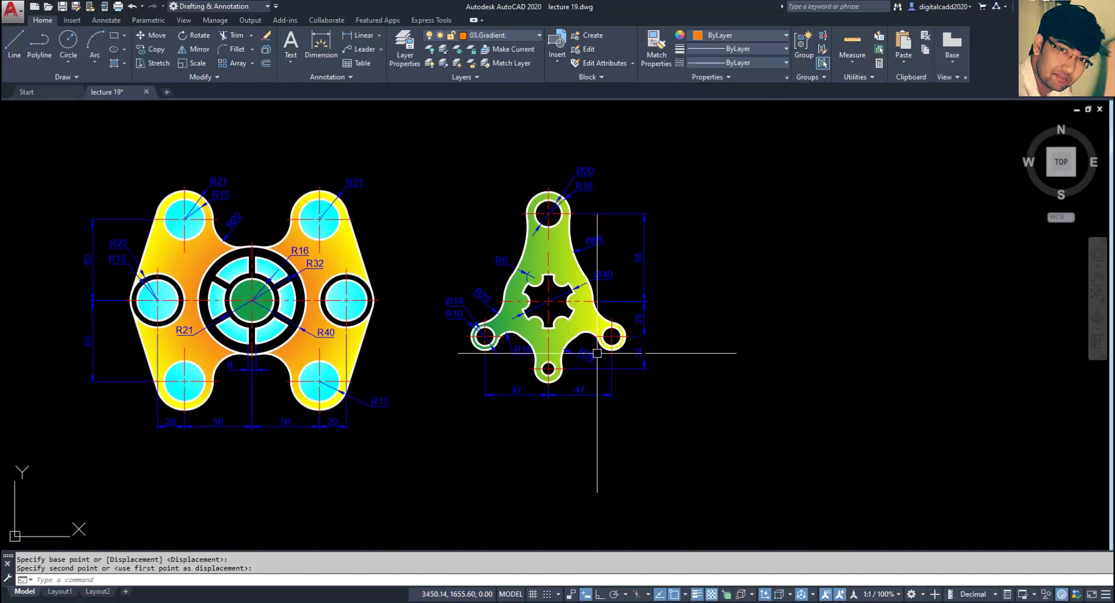
right_click(781, 228)
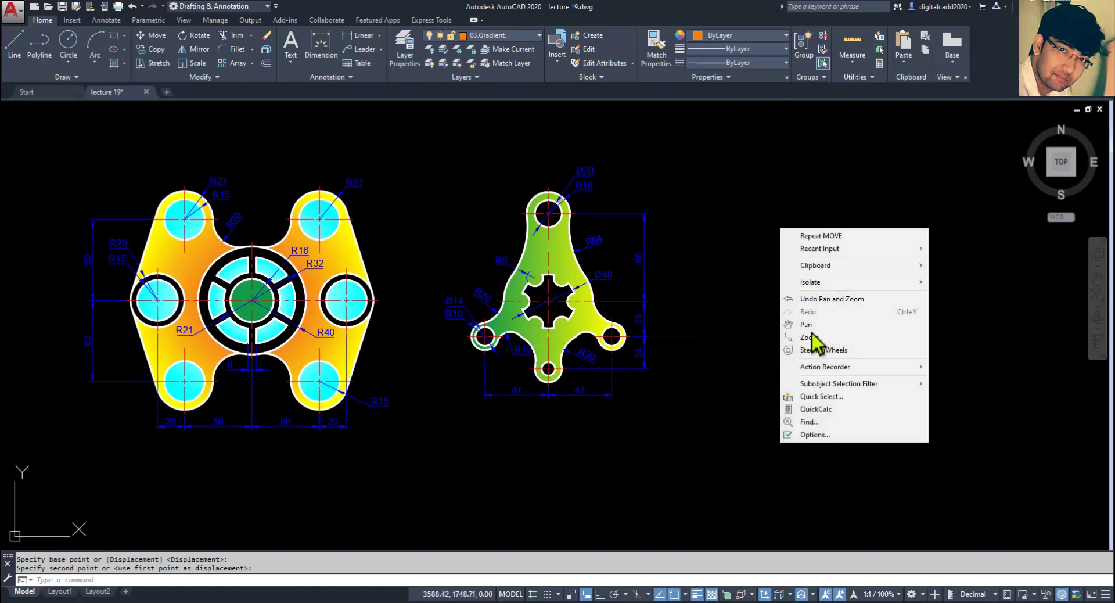
left_click(830, 434)
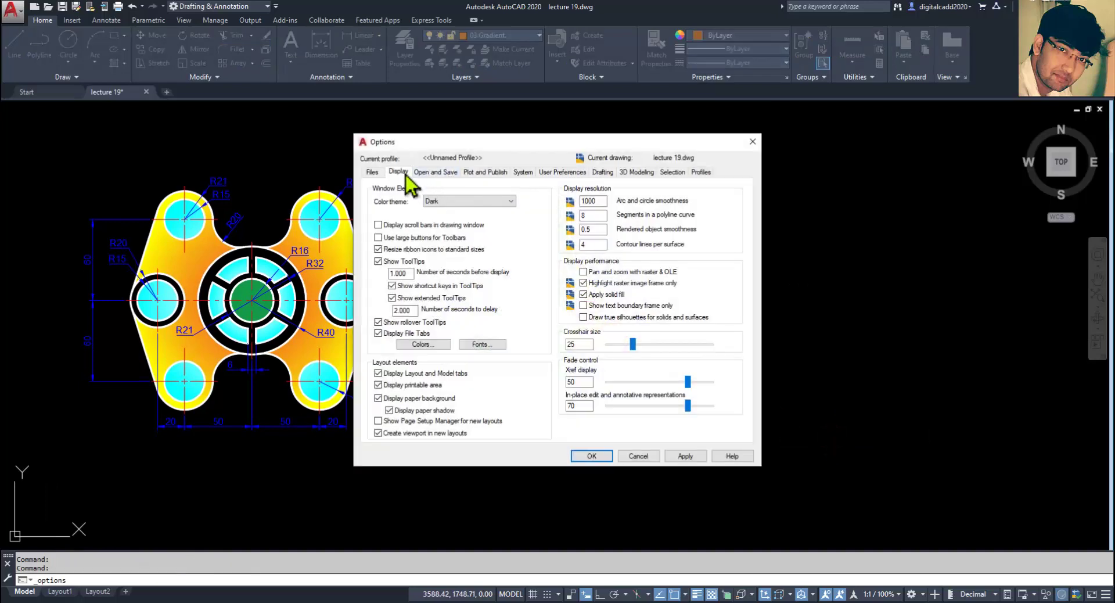
left_click(434, 346)
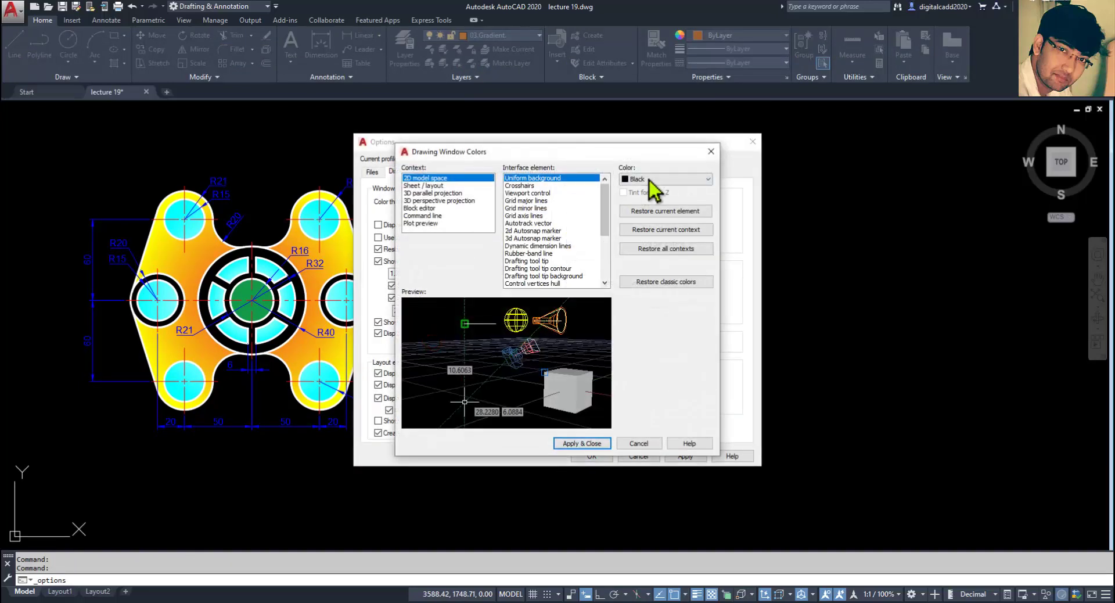
left_click(584, 443)
left_click(591, 456)
Make 01.Drawing the current layer and set its color to yellow, index 50
middle_click_drag(604, 400, 690, 421)
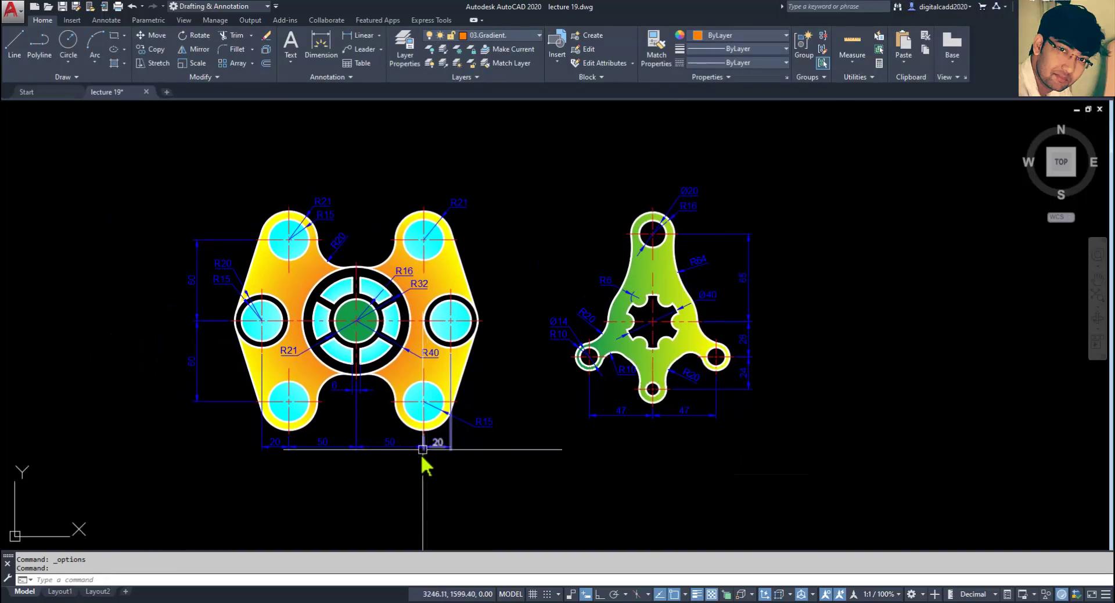
mouse_move(418, 456)
middle_mouse_down()
mouse_move(478, 463)
mouse_move(475, 430)
mouse_move(487, 428)
middle_mouse_up()
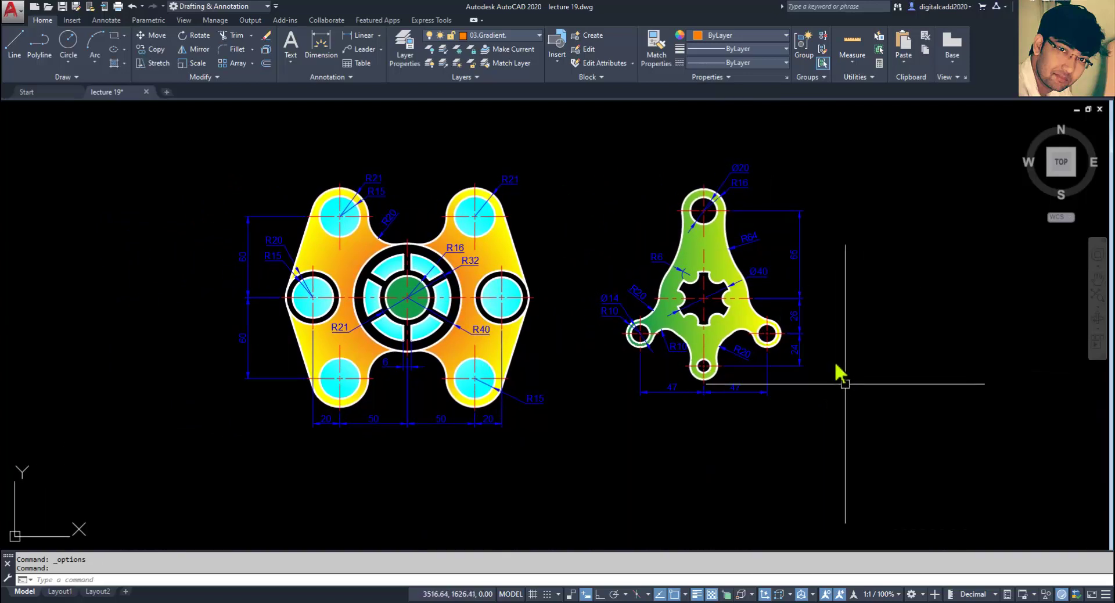
middle_click_drag(407, 414, 434, 416)
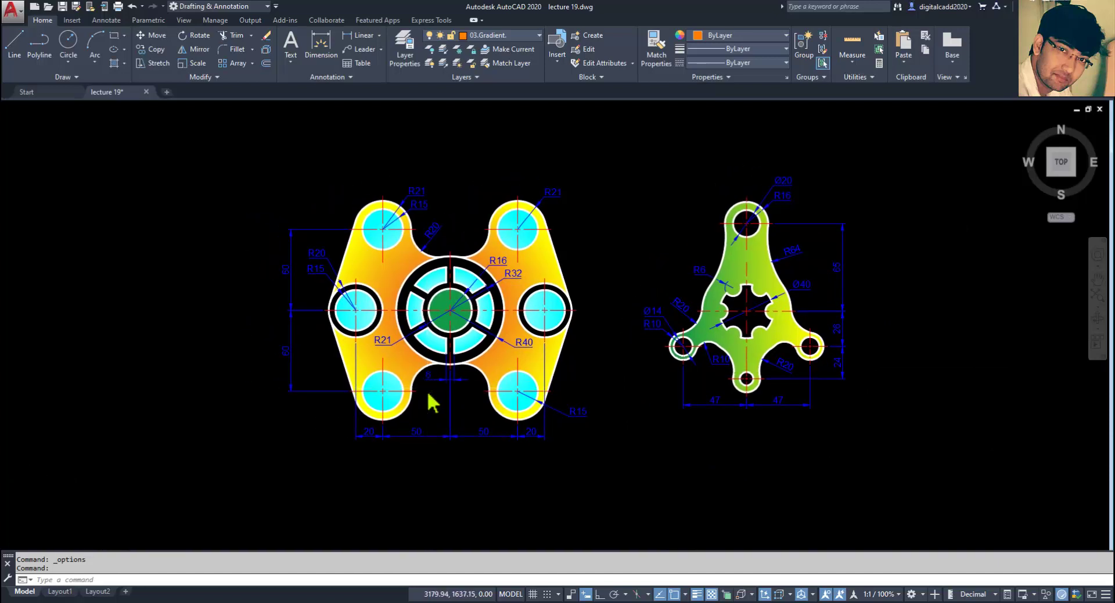
scroll(427, 388, "up", 2)
mouse_move(458, 356)
middle_mouse_down()
mouse_move(399, 424)
mouse_move(376, 422)
middle_mouse_up()
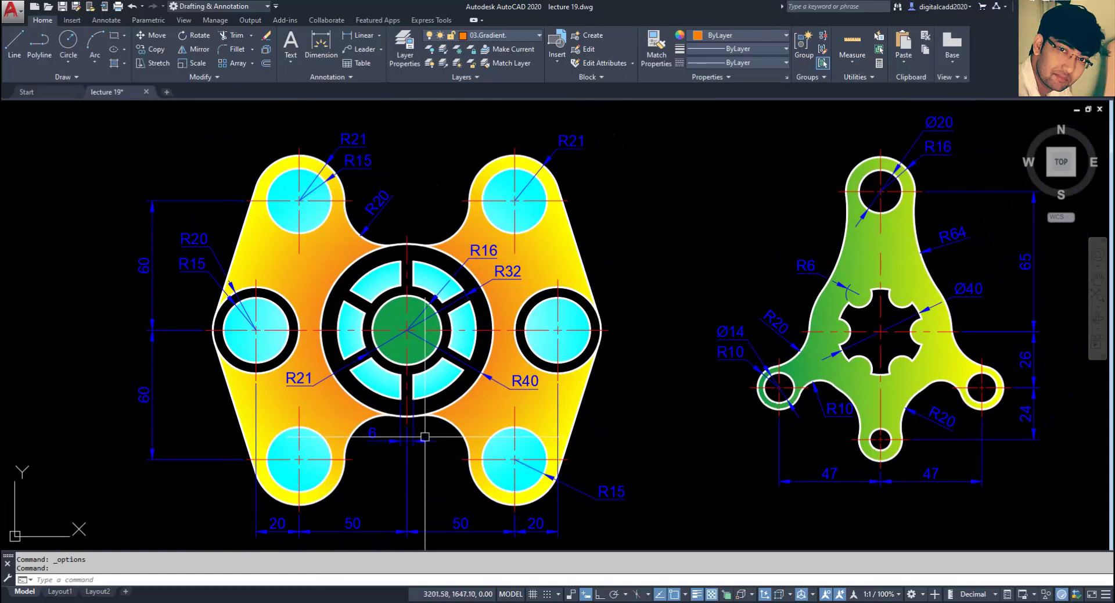
left_click(503, 35)
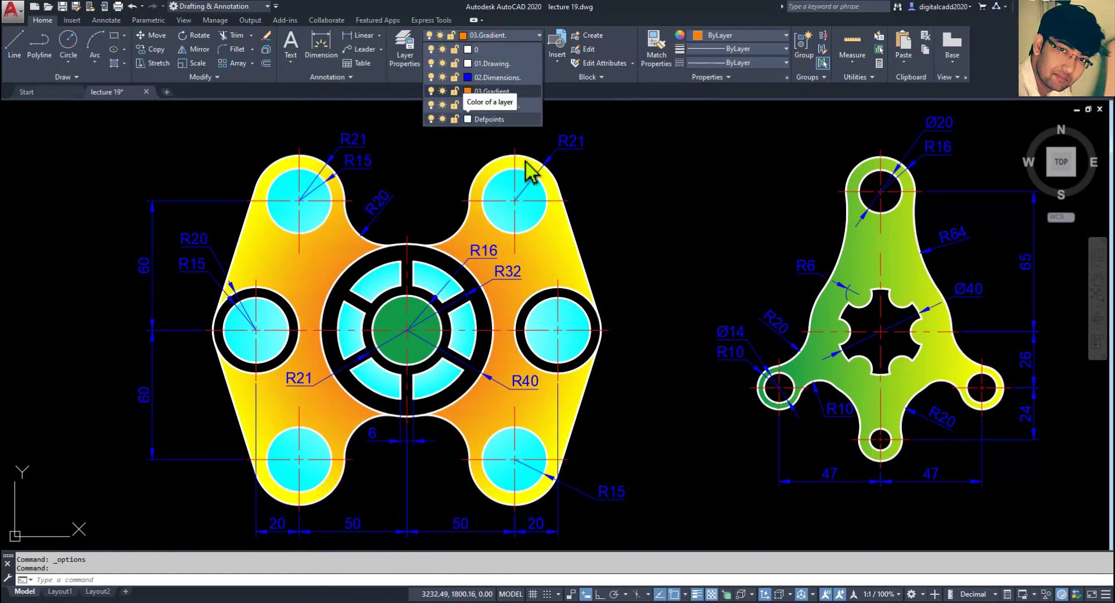
left_click(494, 64)
left_click(479, 40)
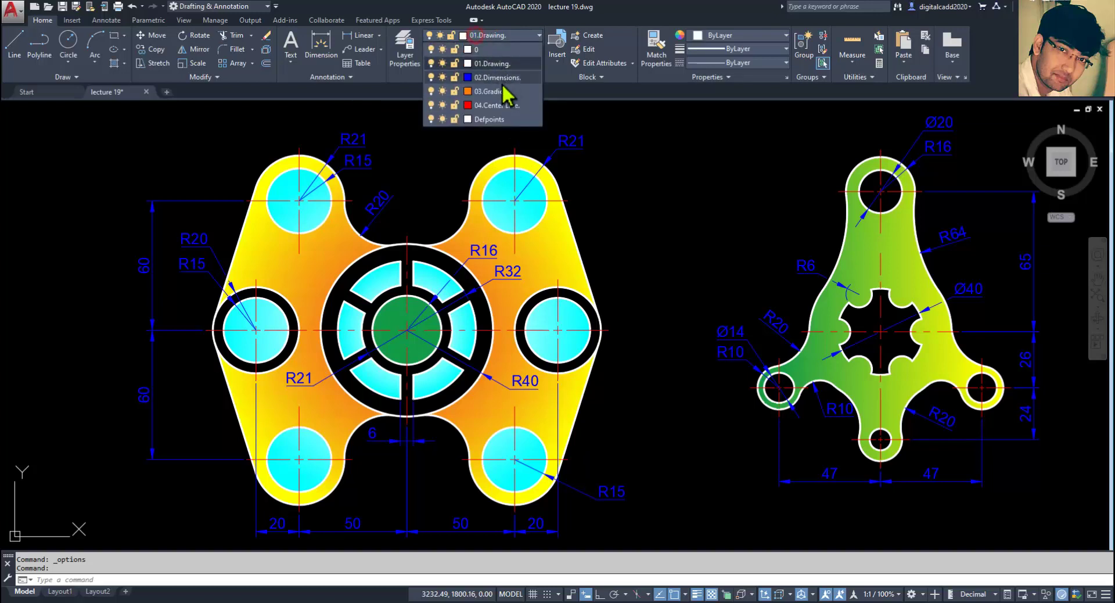
left_click(468, 64)
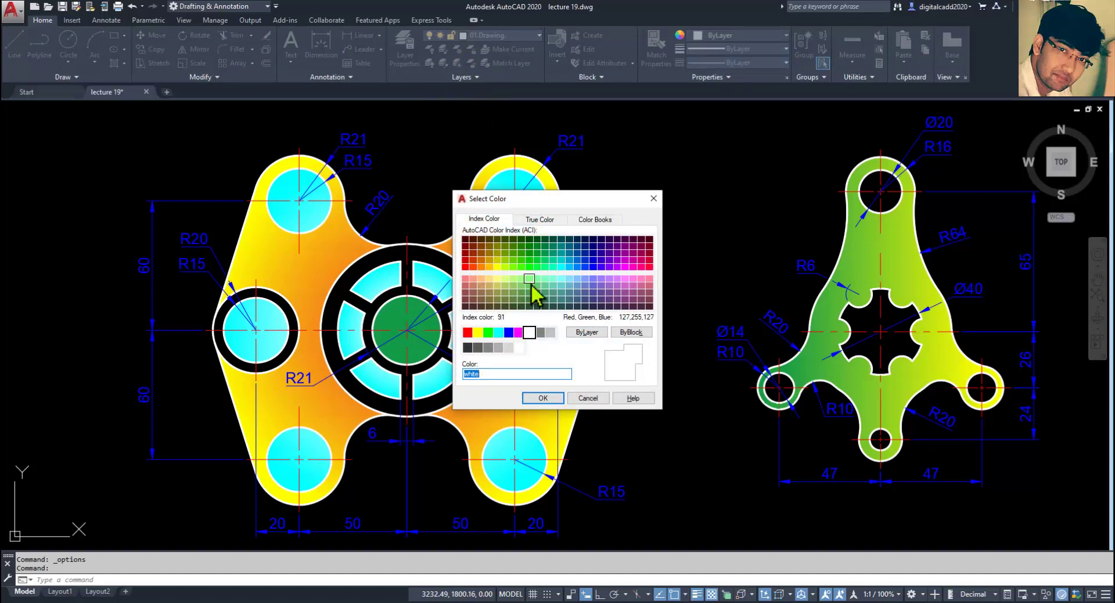
left_click(497, 272)
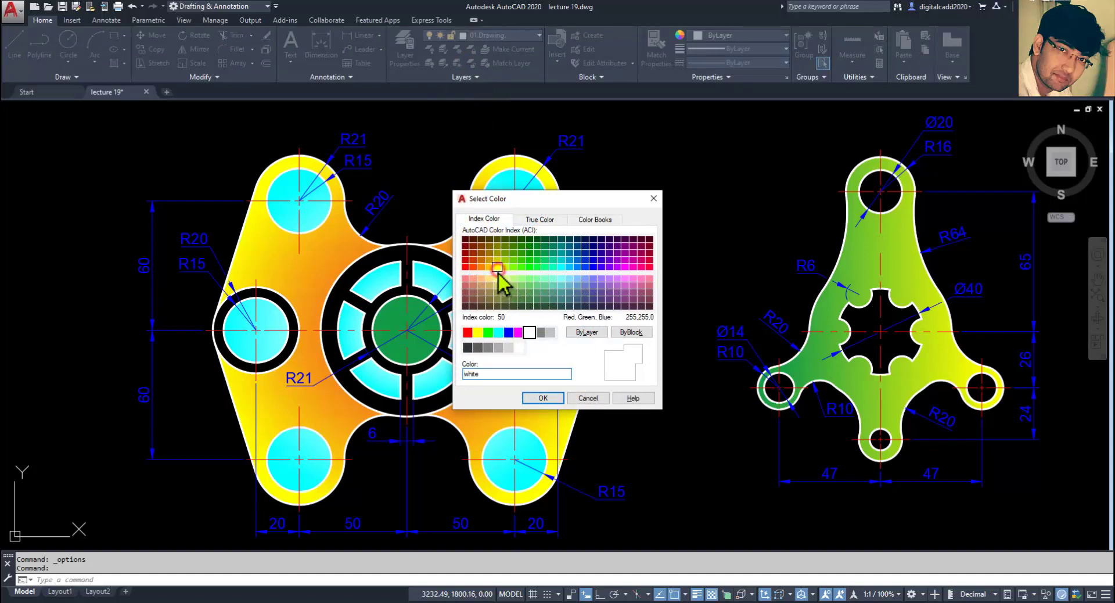
left_click(541, 399)
Recolor the gradient hatch of the six-lobed plate's body with blue 16,86,137 as first color and purple as second
middle_click_drag(629, 449, 606, 447)
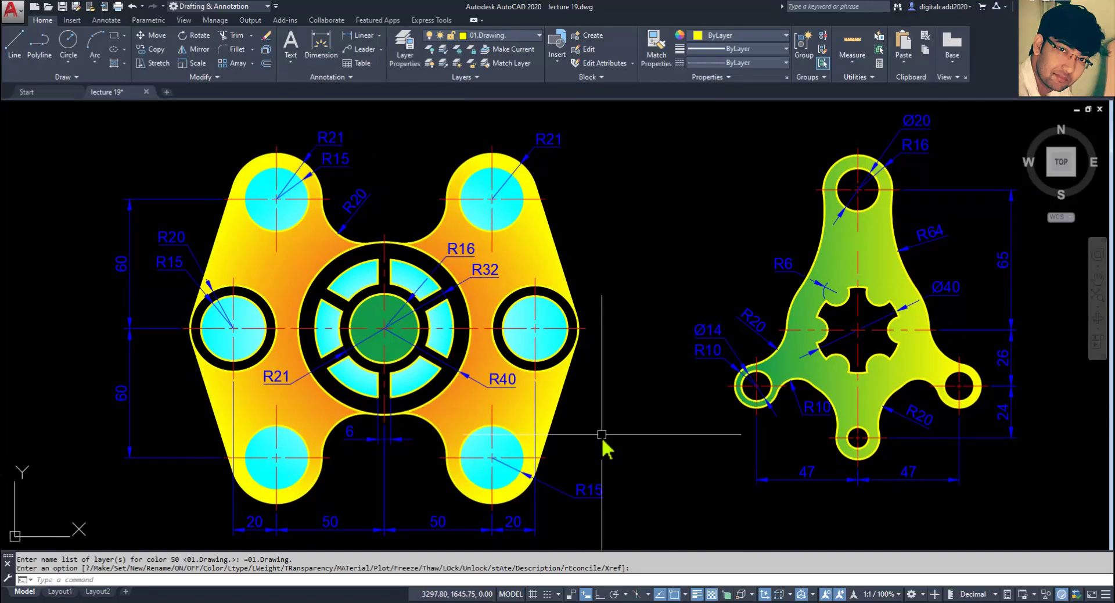
left_click(517, 255)
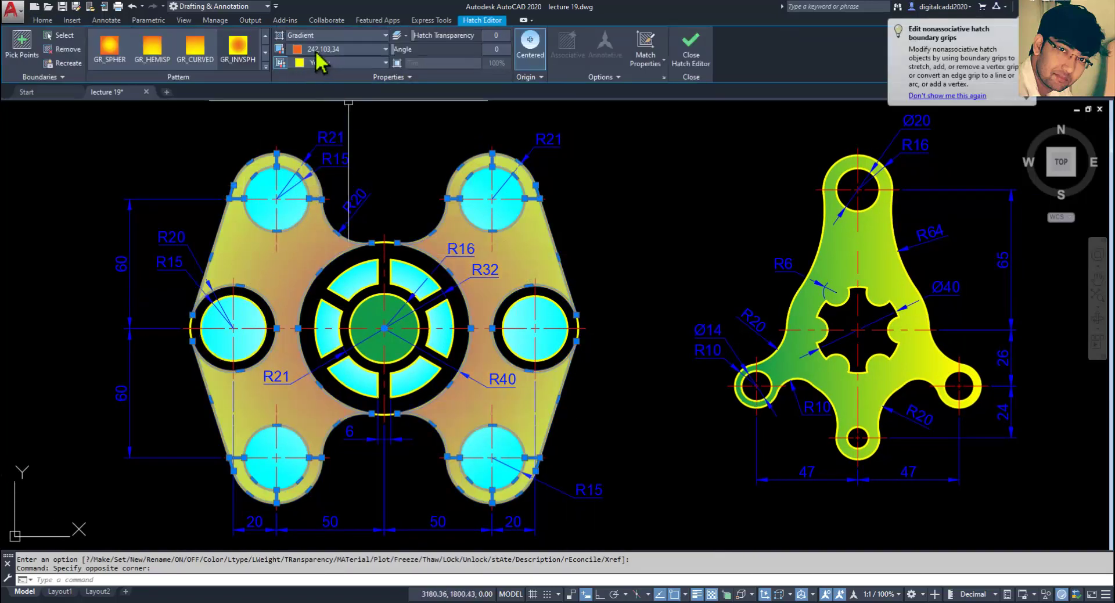
left_click(316, 50)
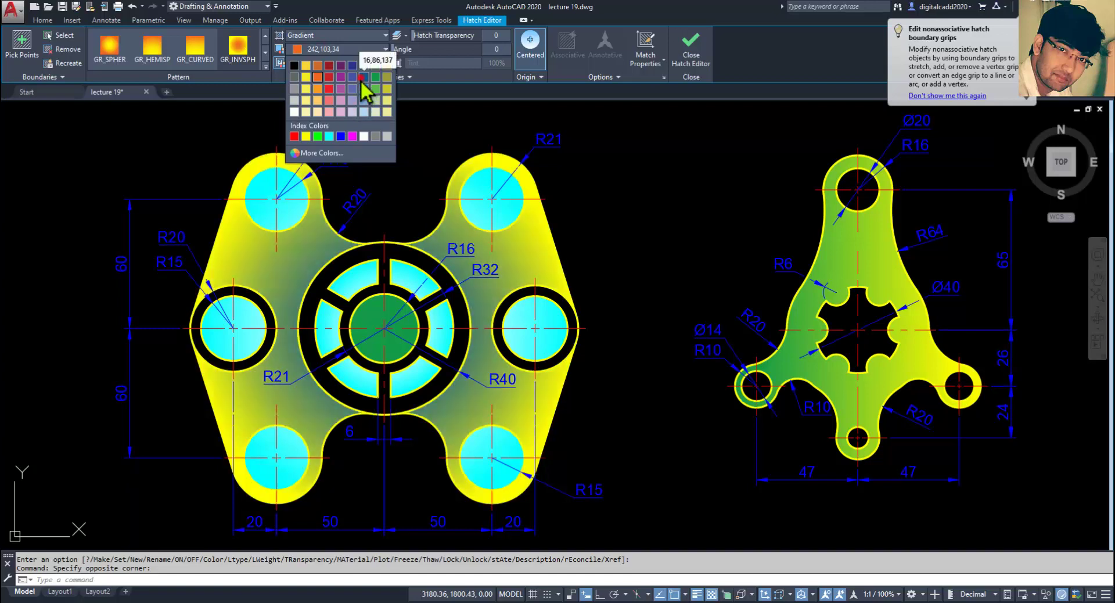
left_click(363, 81)
left_click(328, 63)
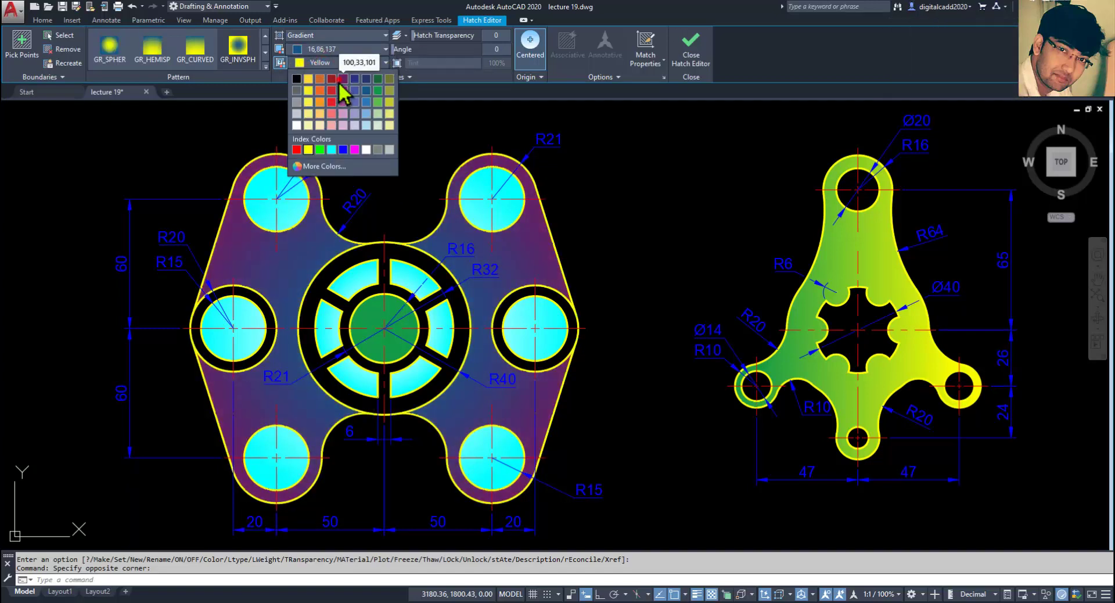
left_click(343, 88)
key("Escape")
Recolor the gradient hatches of the six-lobed plate's holes and ring segments with dark red 153,27,30 and light pink-purple
middle_click_drag(495, 403, 479, 402)
left_click(494, 346)
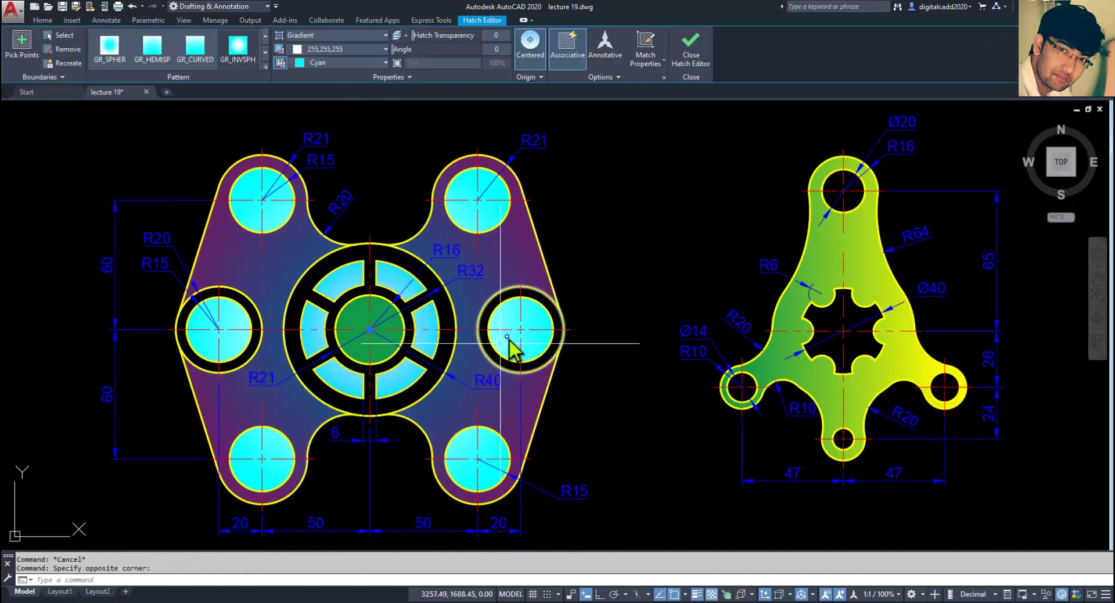
left_click(510, 322)
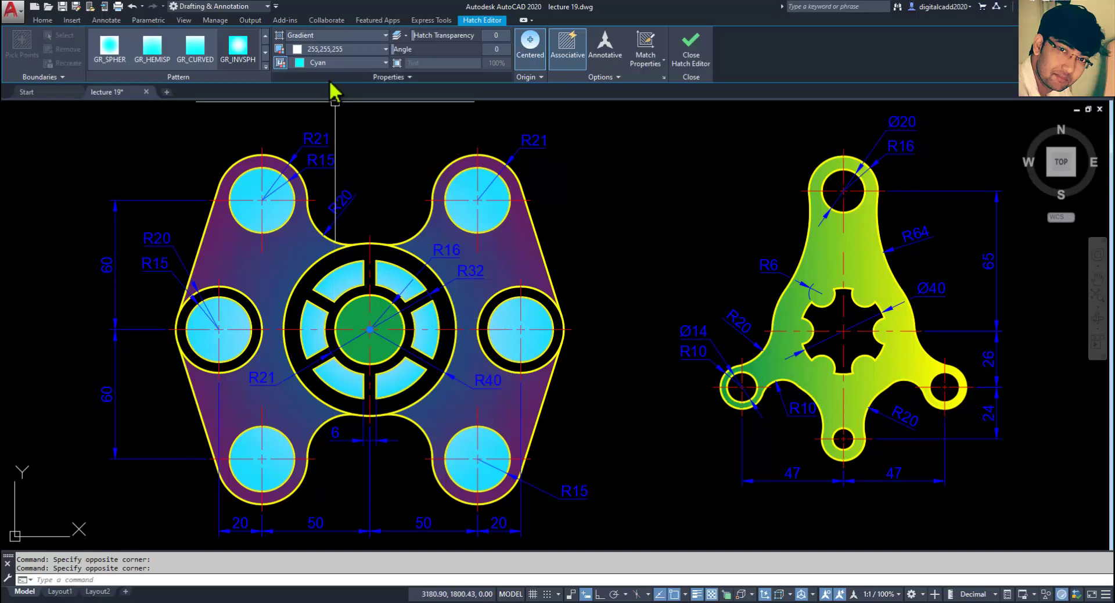
left_click(326, 50)
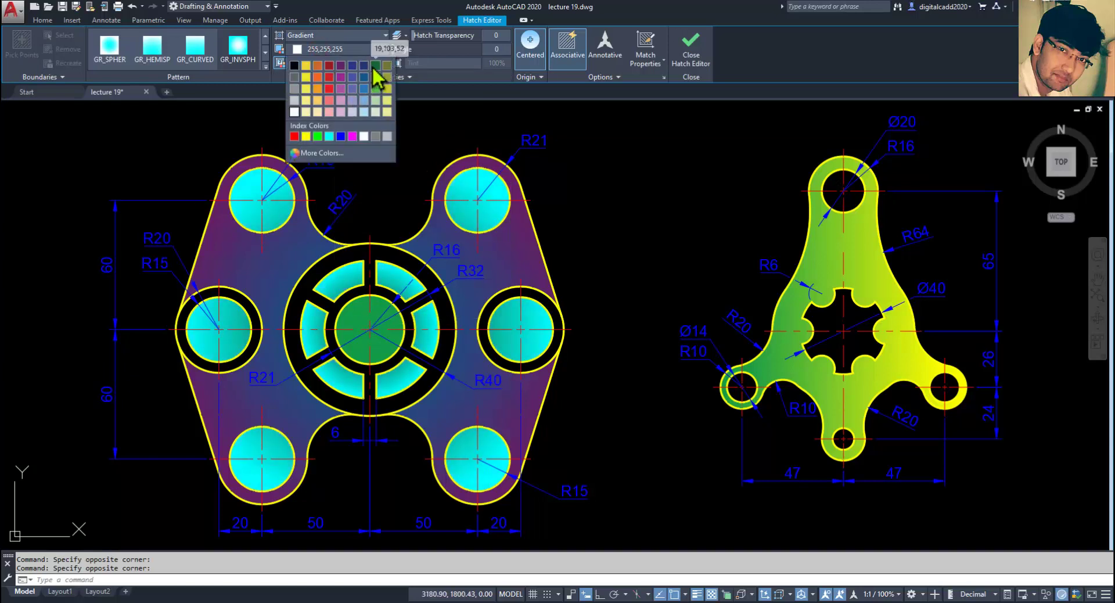
left_click(330, 65)
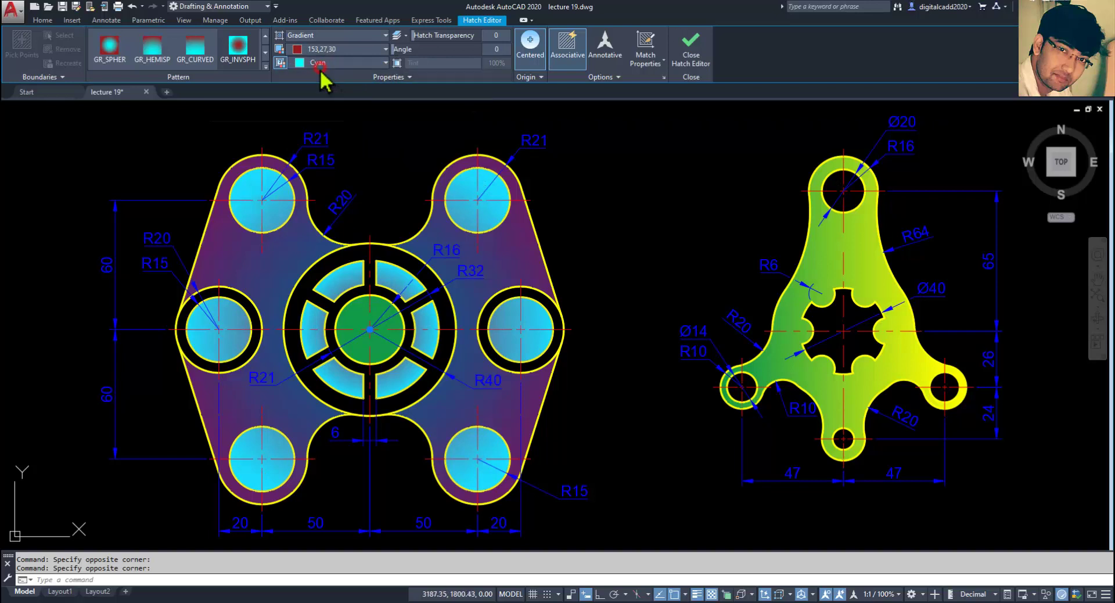
left_click(326, 62)
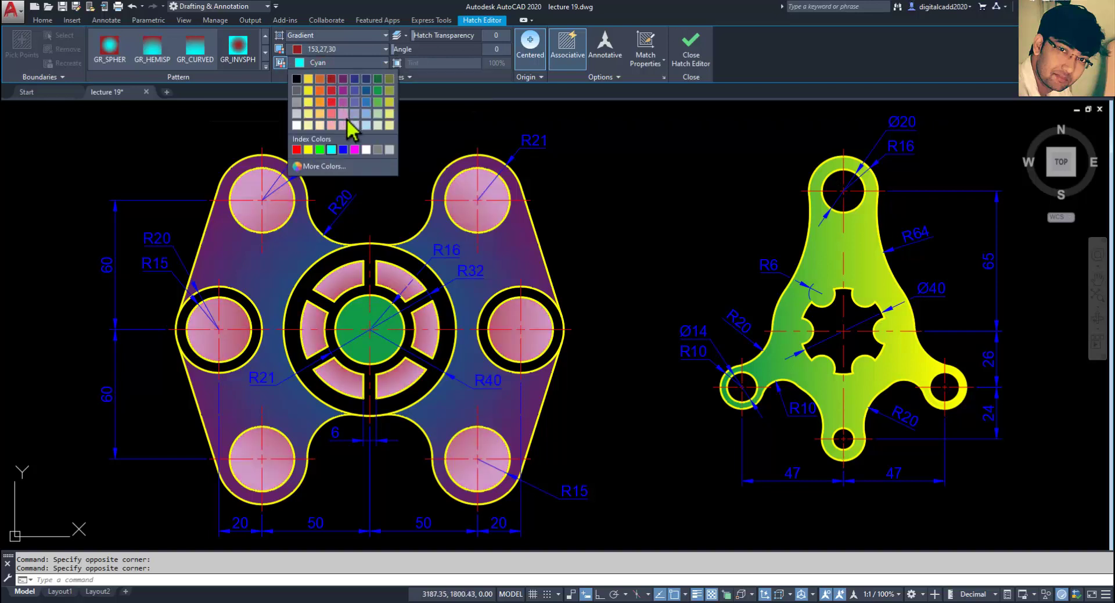
left_click(348, 116)
key("Escape")
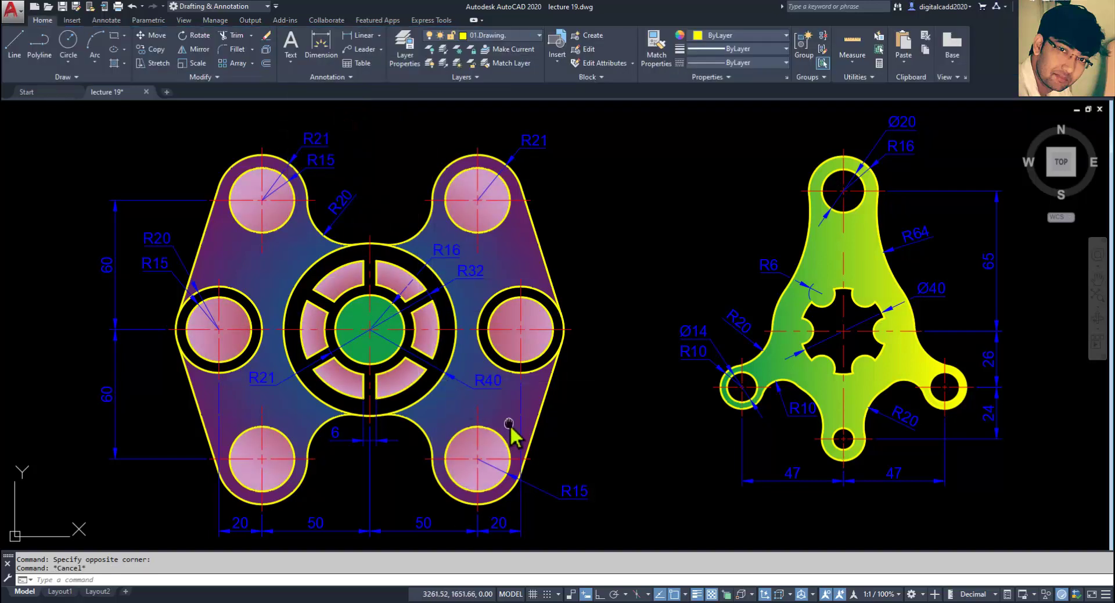
Set the color of the 02.Dimensions layer to orange
middle_click_drag(474, 234, 473, 219)
left_click(503, 36)
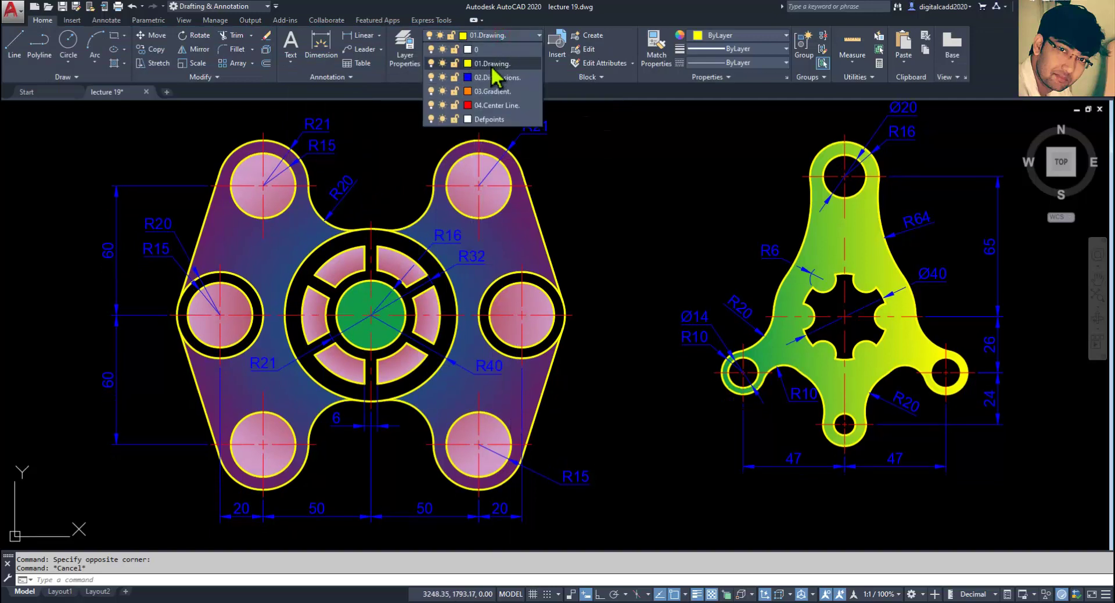
left_click(468, 78)
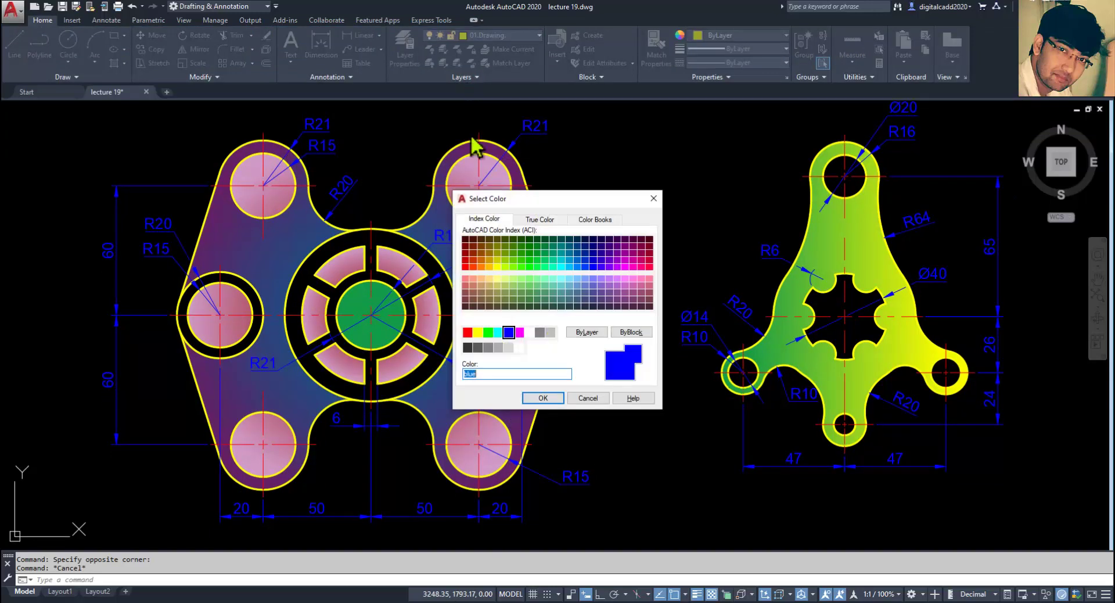
left_click(535, 399)
Set the first color of all the gradient hatches on the three-armed plate, including the rings around its holes, to blue 16,86,137
mouse_move(582, 408)
middle_mouse_down()
mouse_move(476, 421)
mouse_move(542, 381)
mouse_move(354, 390)
mouse_move(476, 421)
mouse_move(502, 387)
middle_mouse_up()
left_click(444, 246)
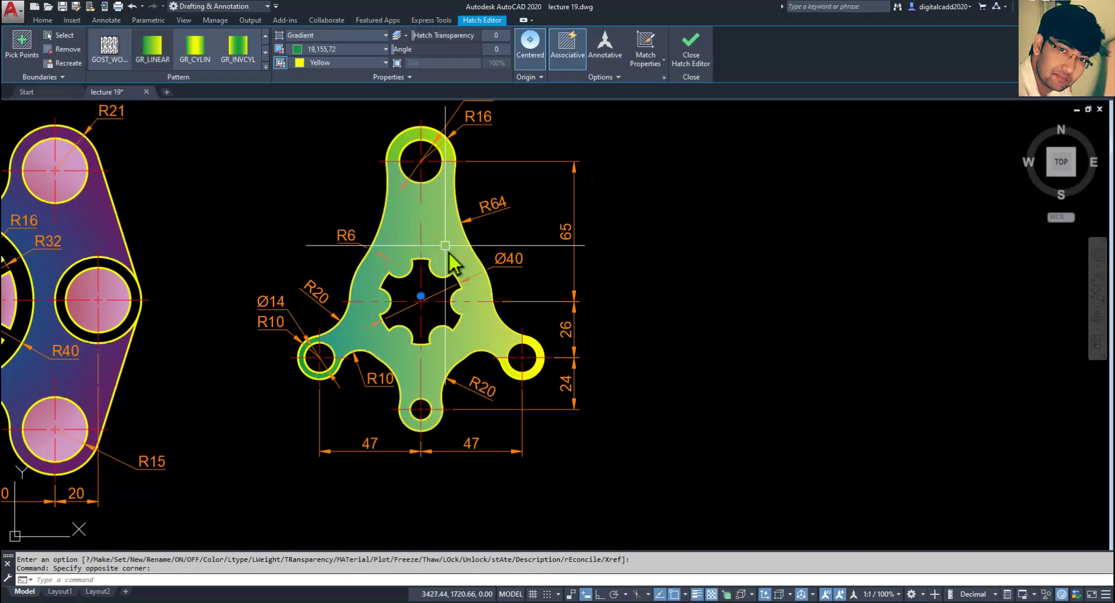
scroll(422, 145, "up", 4)
left_click(405, 163)
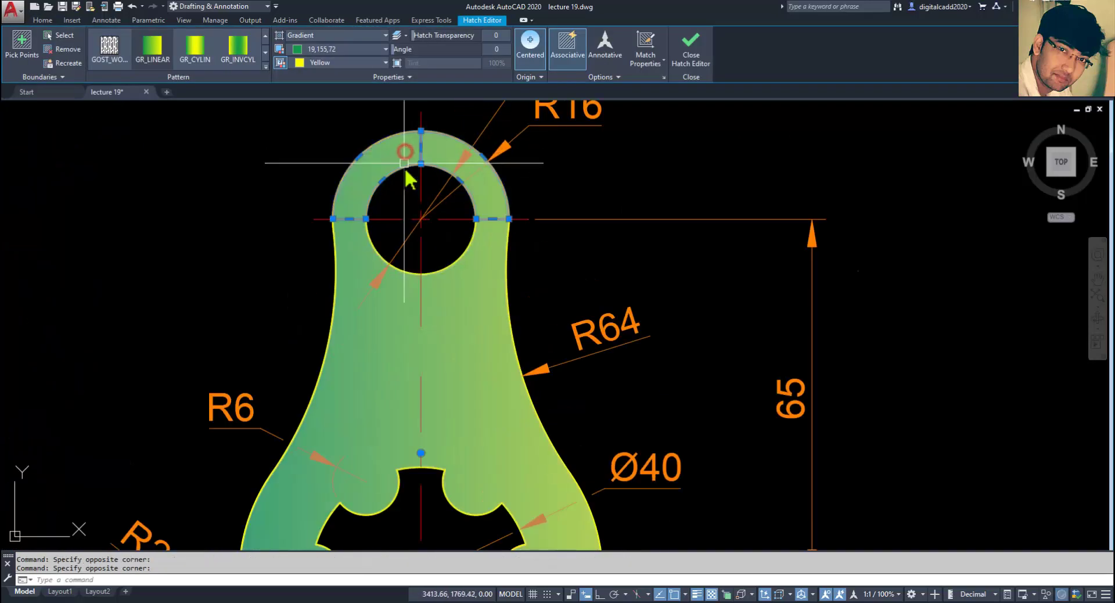
scroll(404, 163, "down", 6)
left_click(466, 306)
scroll(431, 317, "up", 6)
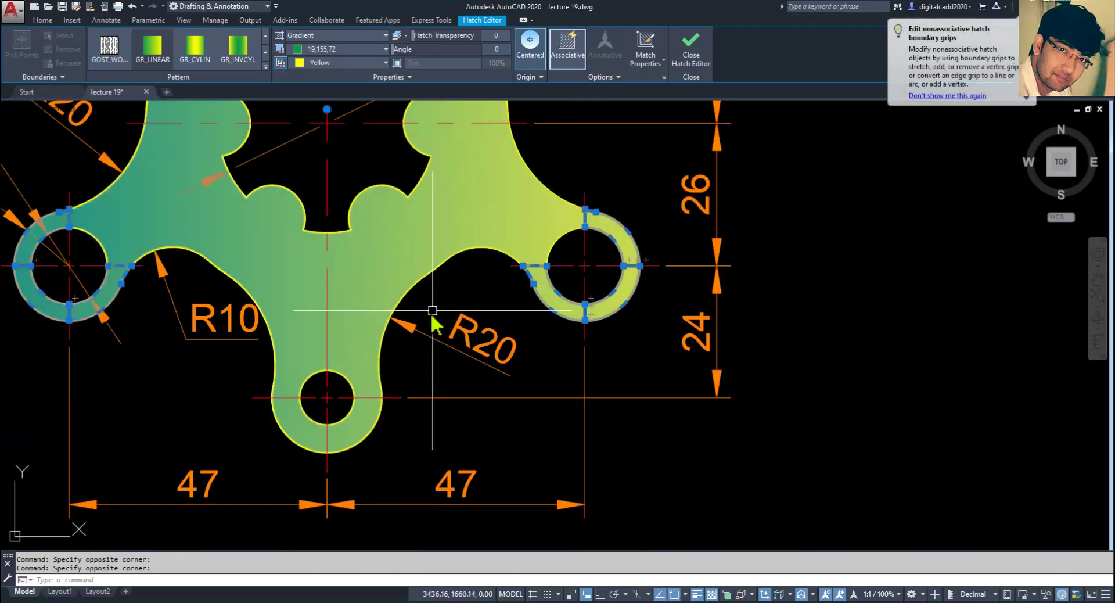
left_click(510, 227)
scroll(506, 228, "down", 4)
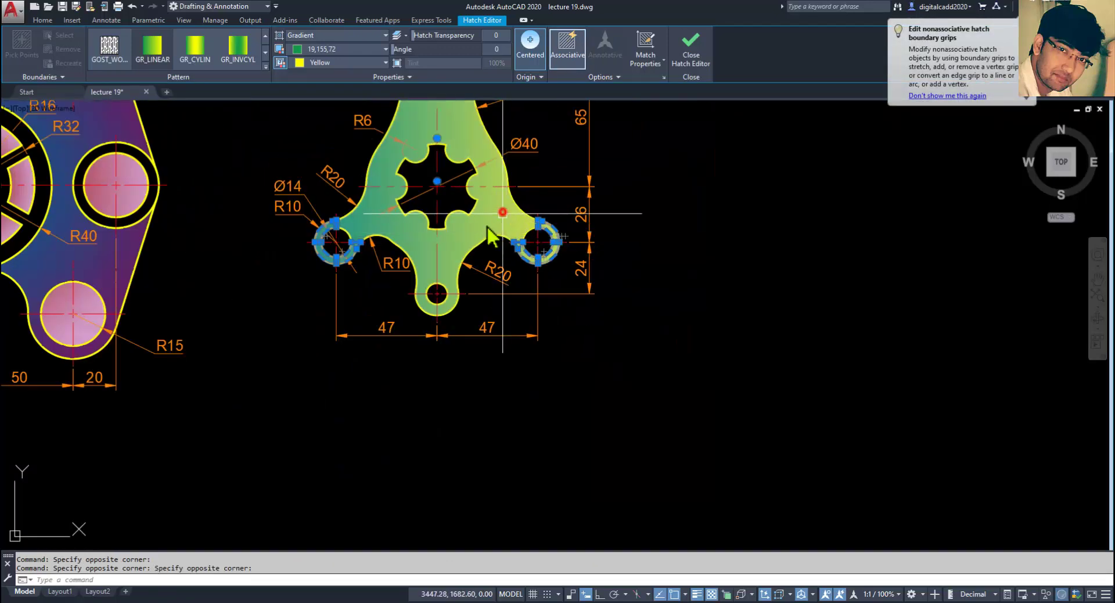
left_click(323, 50)
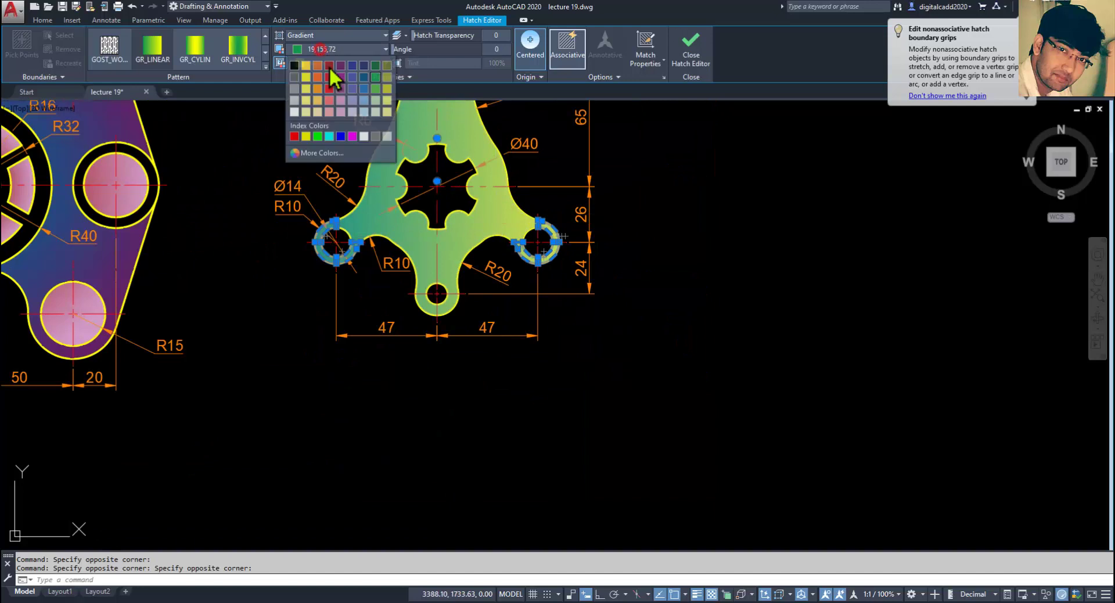
left_click(363, 77)
scroll(409, 344, "down", 2)
scroll(364, 162, "up", 2)
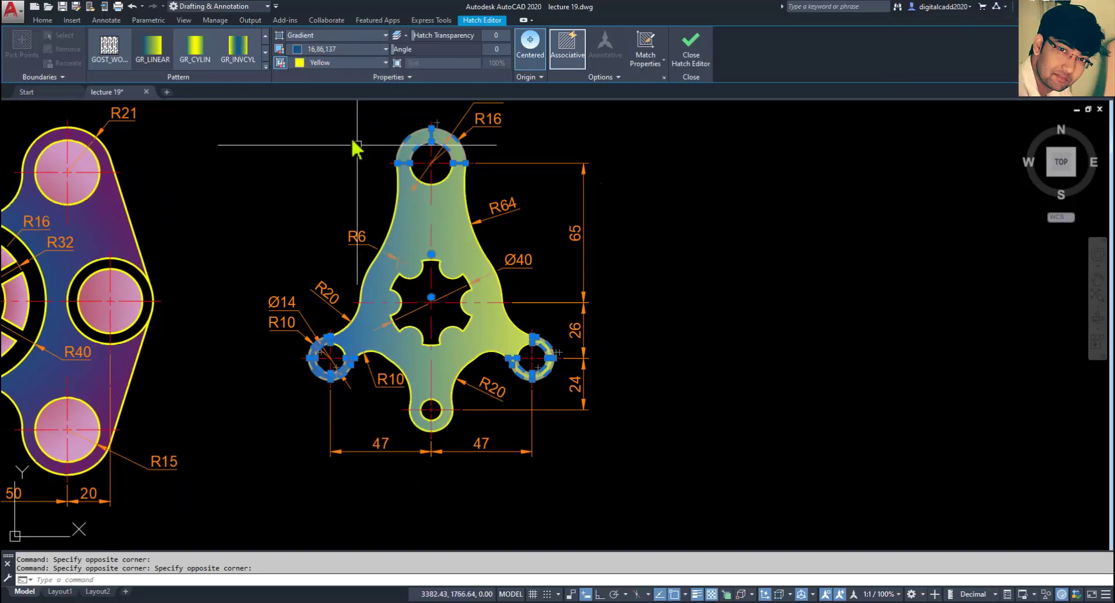
Set the second gradient color of the three-armed plate's hatches to the same blue, giving a uniform fill
left_click(298, 64)
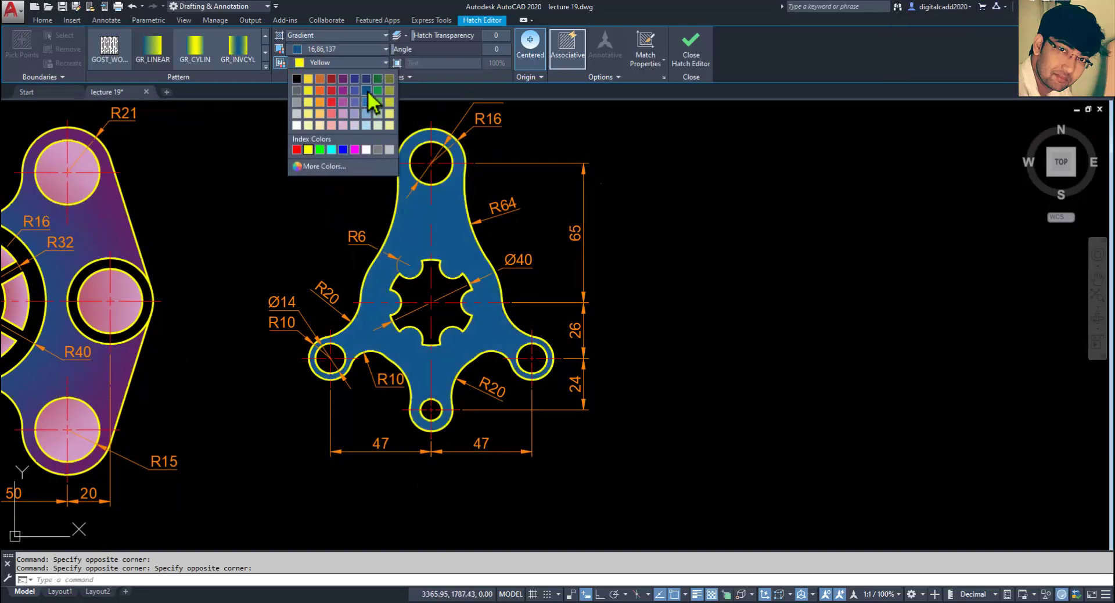
left_click(367, 89)
key("Escape")
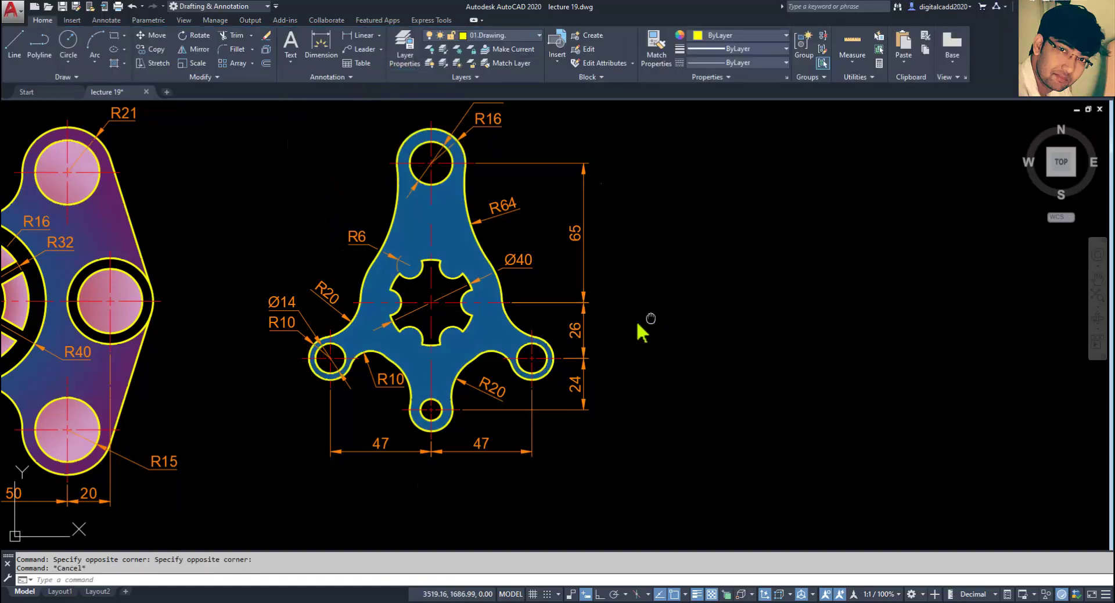
Examine the dimensioned four-lobed plate on page 8 of the CAD exercises PDF, then check the layer list in AutoCAD
middle_click_drag(651, 319, 604, 332)
scroll(498, 311, "down", 2)
middle_click_drag(486, 530, 398, 538)
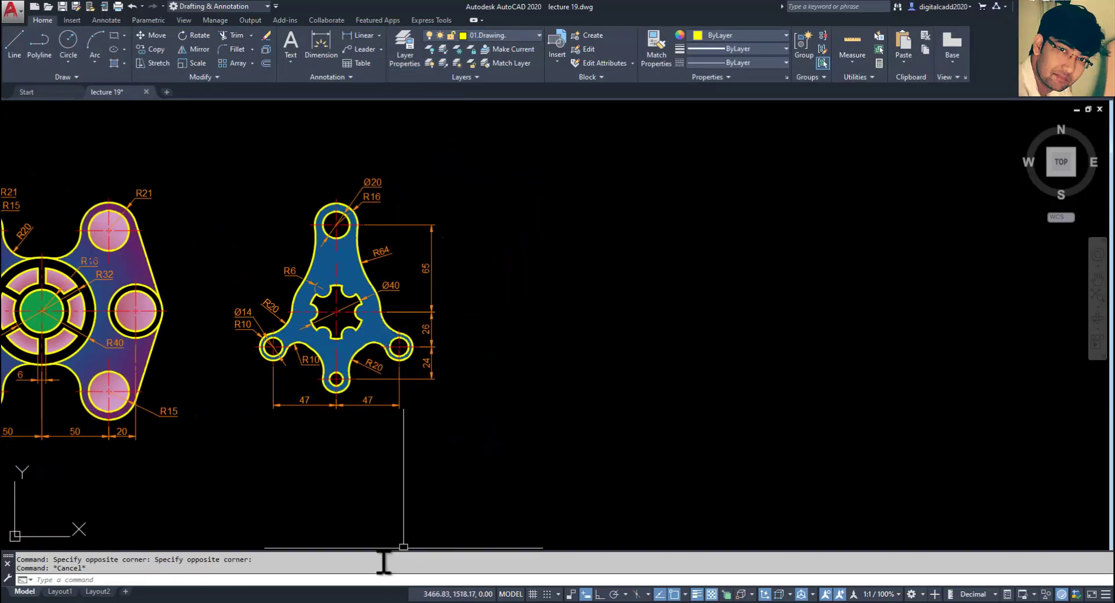
key("alt+Tab")
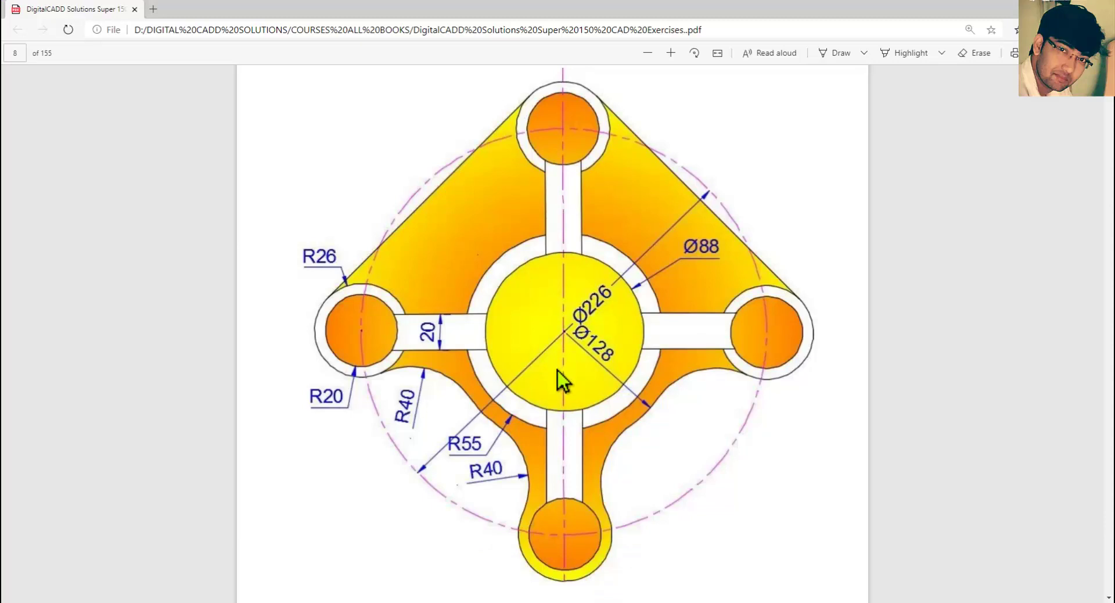
mouse_move(277, 81)
left_mouse_down()
mouse_move(349, 182)
mouse_move(714, 523)
mouse_move(820, 587)
mouse_move(851, 592)
left_mouse_up()
key("alt+Tab")
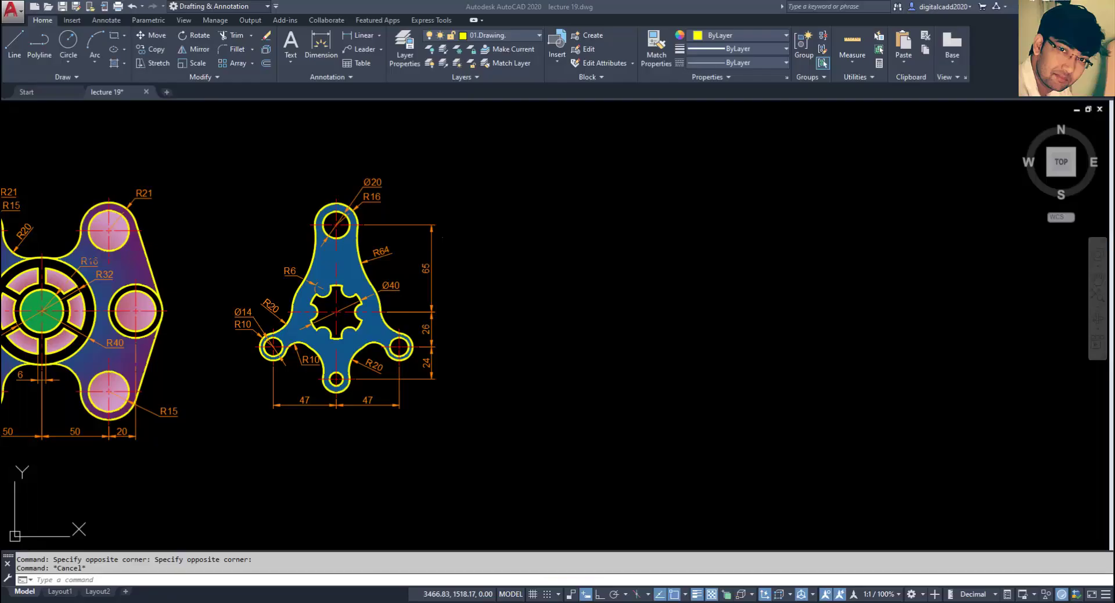
middle_click_drag(691, 362, 633, 403)
left_click(516, 39)
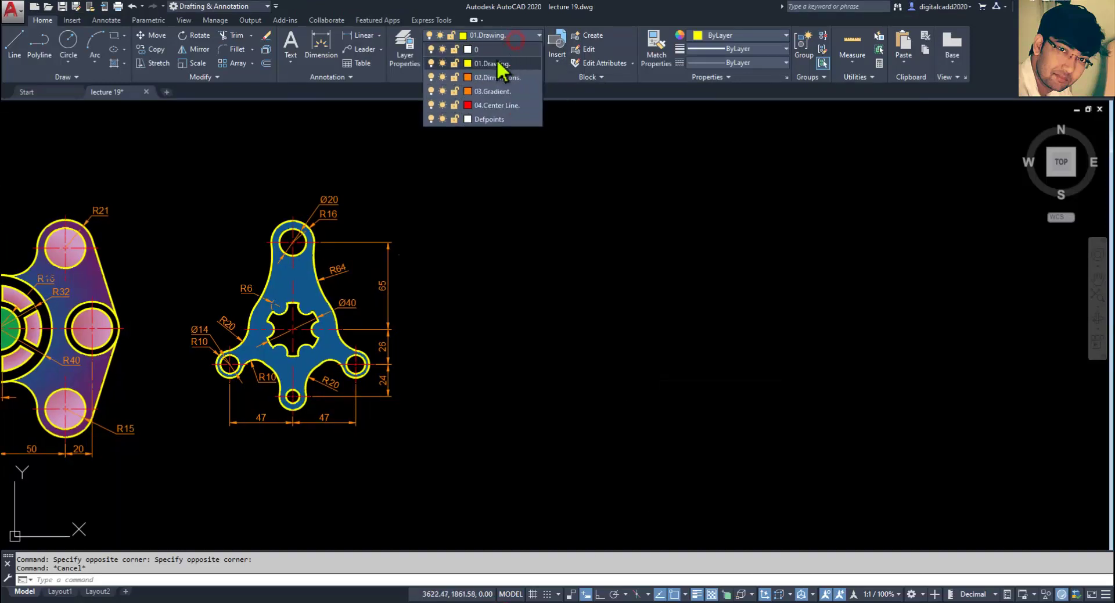
left_click(557, 237)
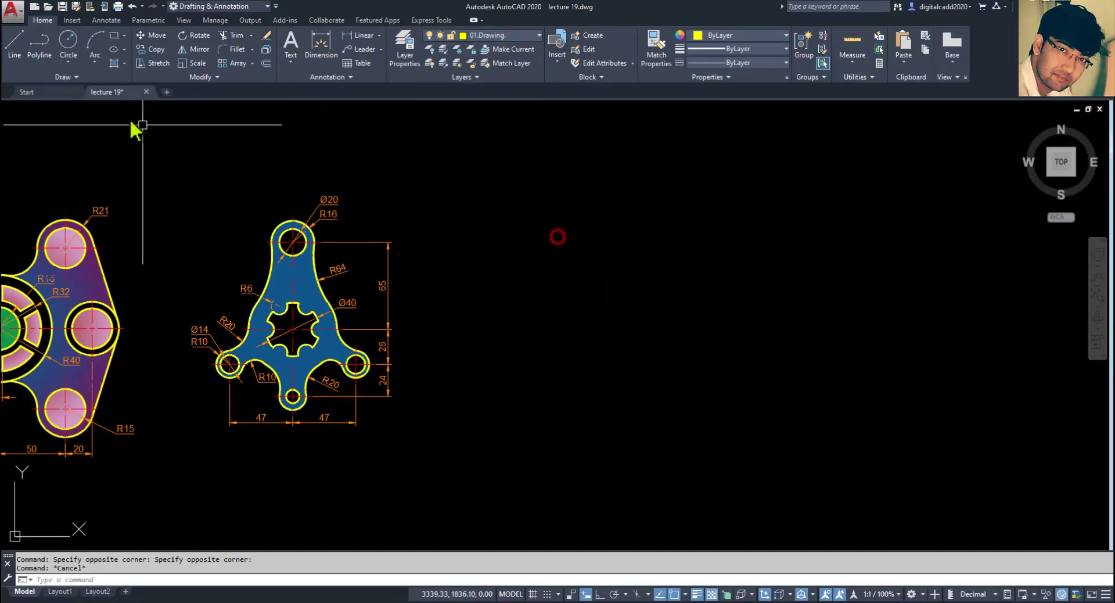
With Ortho on, draw a circle of diameter 88 in the empty space beside the three-armed plate, per the PDF
left_click(69, 61)
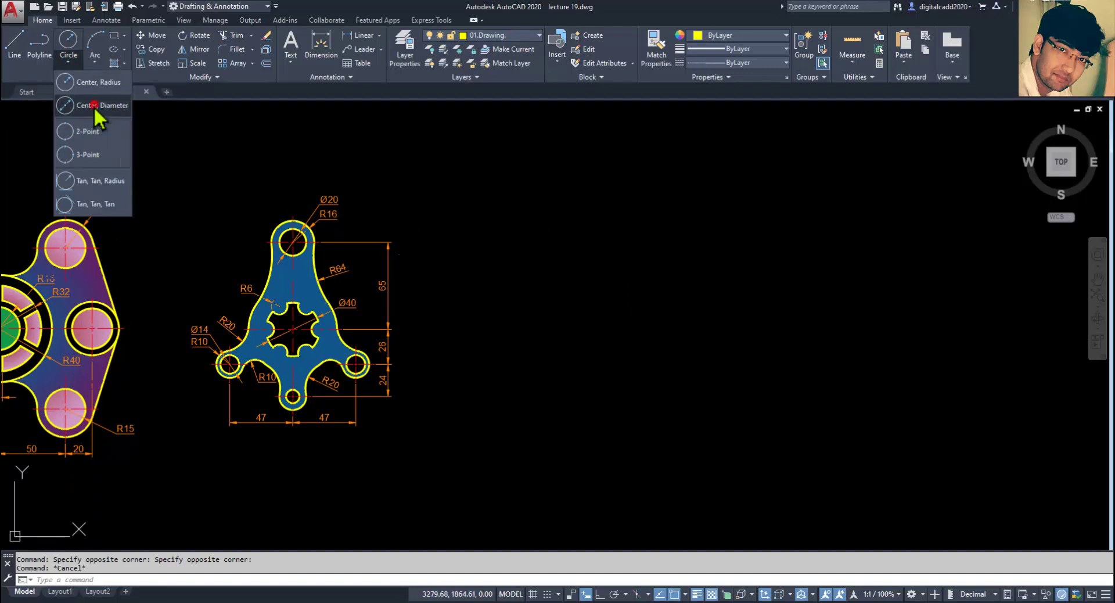
left_click(93, 107)
left_click(802, 306)
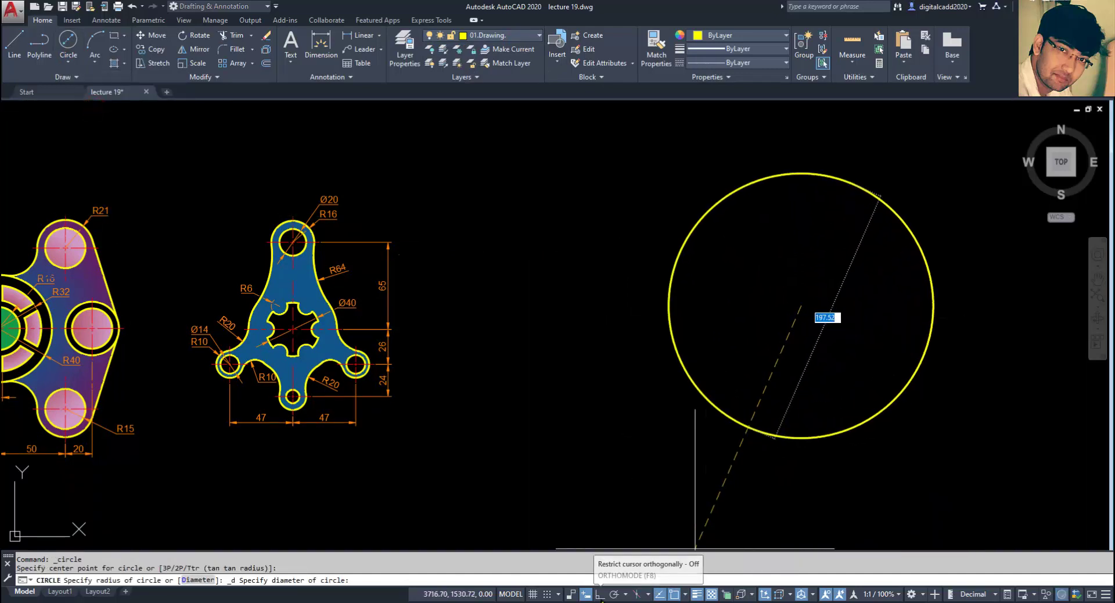
key("F8")
middle_click_drag(851, 369, 650, 384)
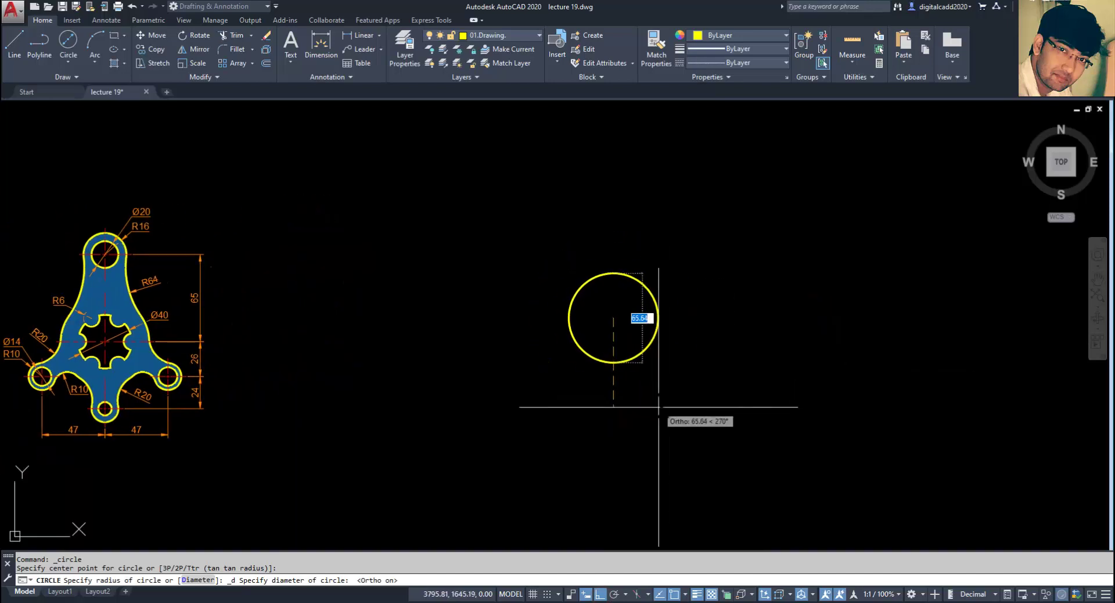
scroll(651, 384, "up", 3)
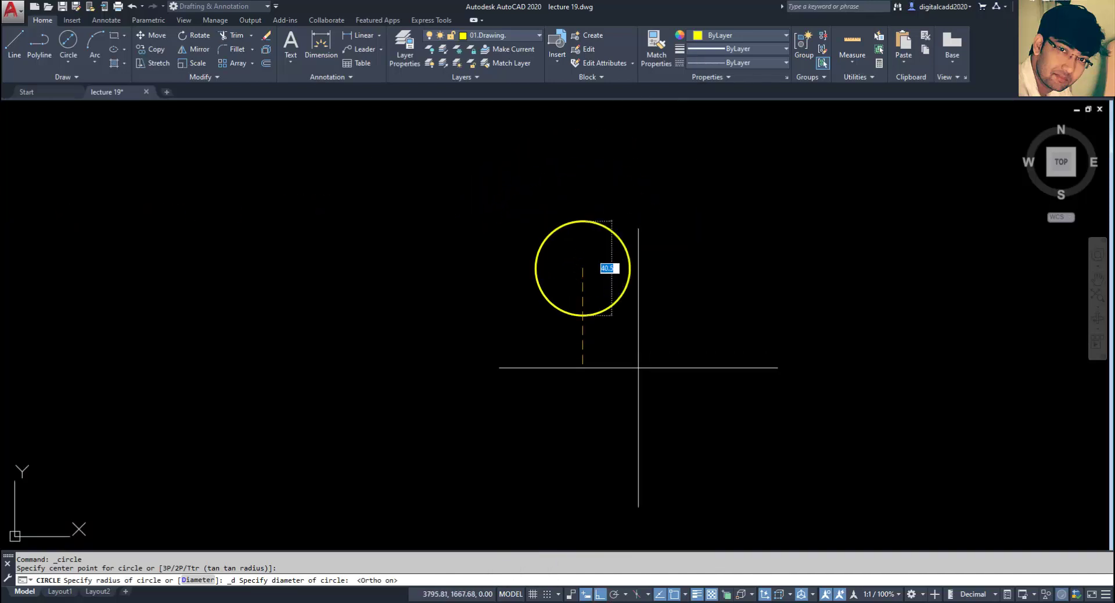
key("alt+Tab")
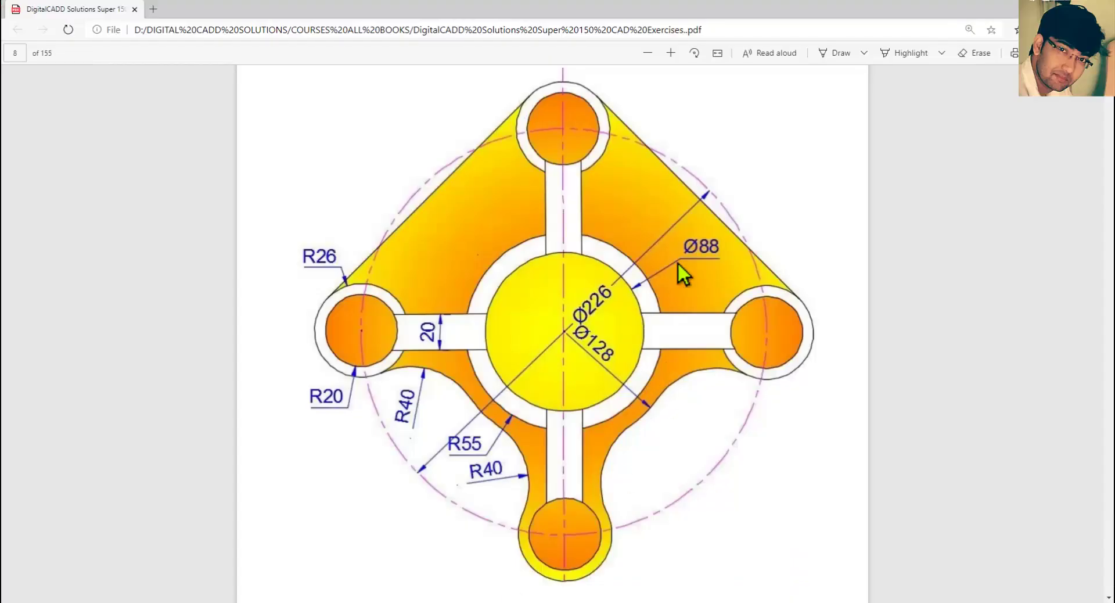
key("alt+Tab")
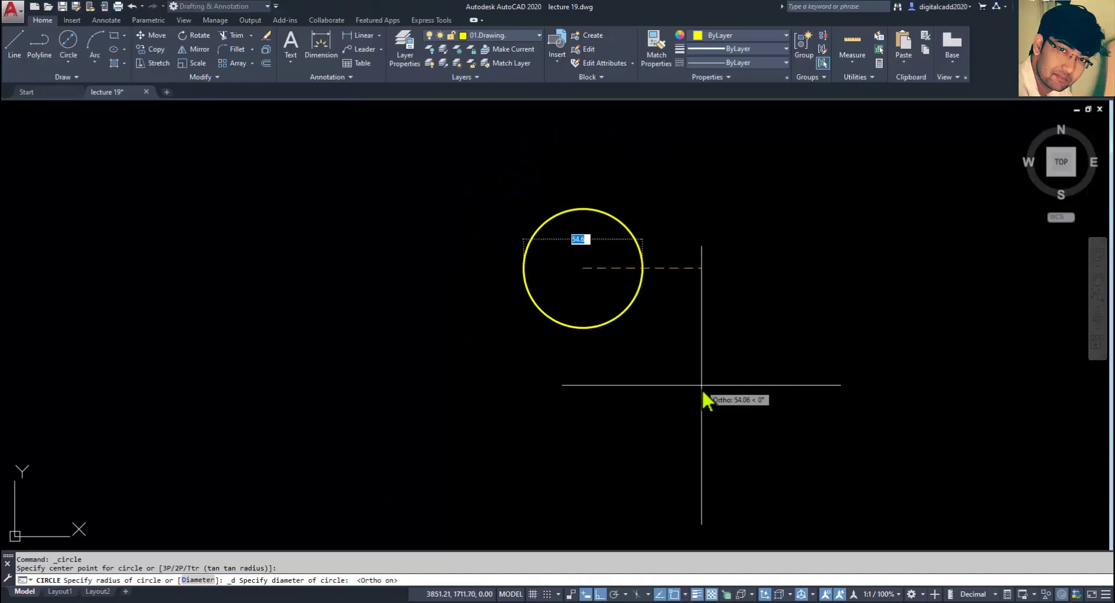
type("88")
key("Return")
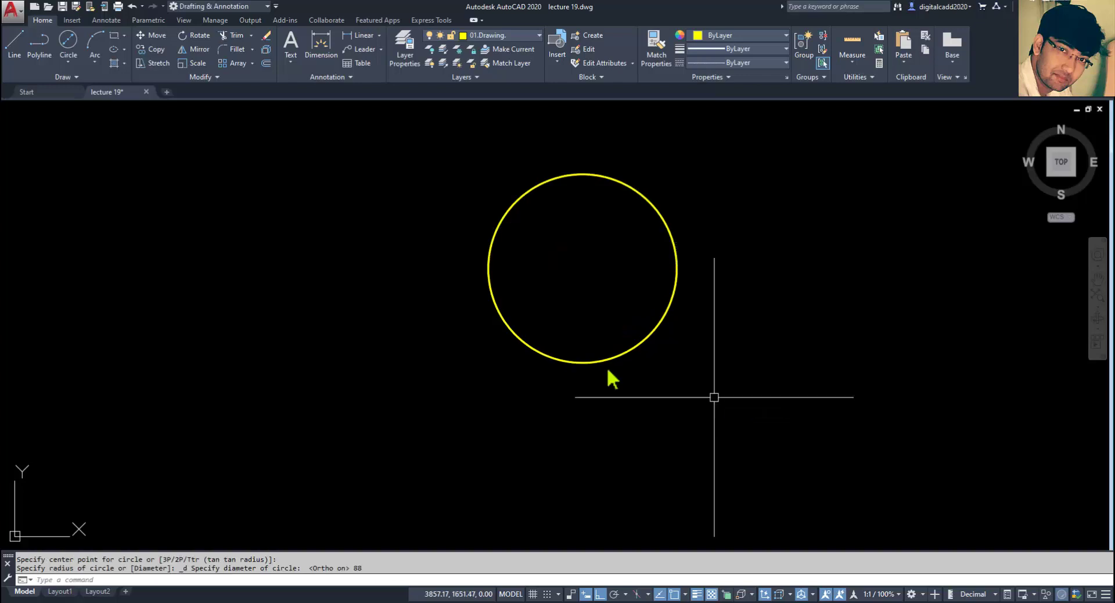
middle_click_drag(503, 247, 501, 295)
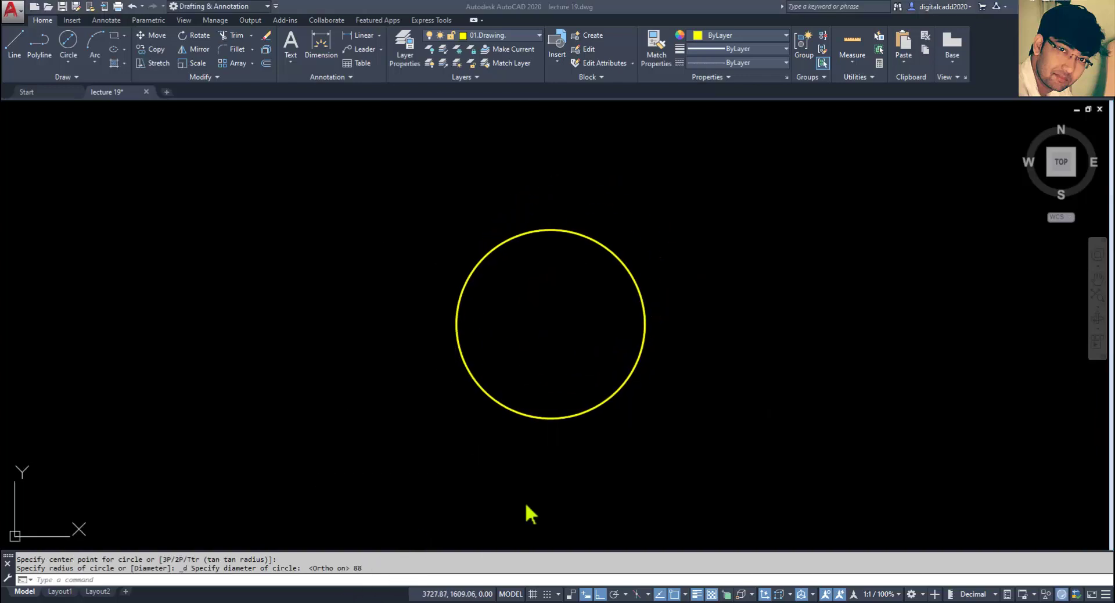
Check the ring's radius in the exercises PDF and draw a circle of radius 55 concentric with the 88 diameter circle
key("alt+Tab")
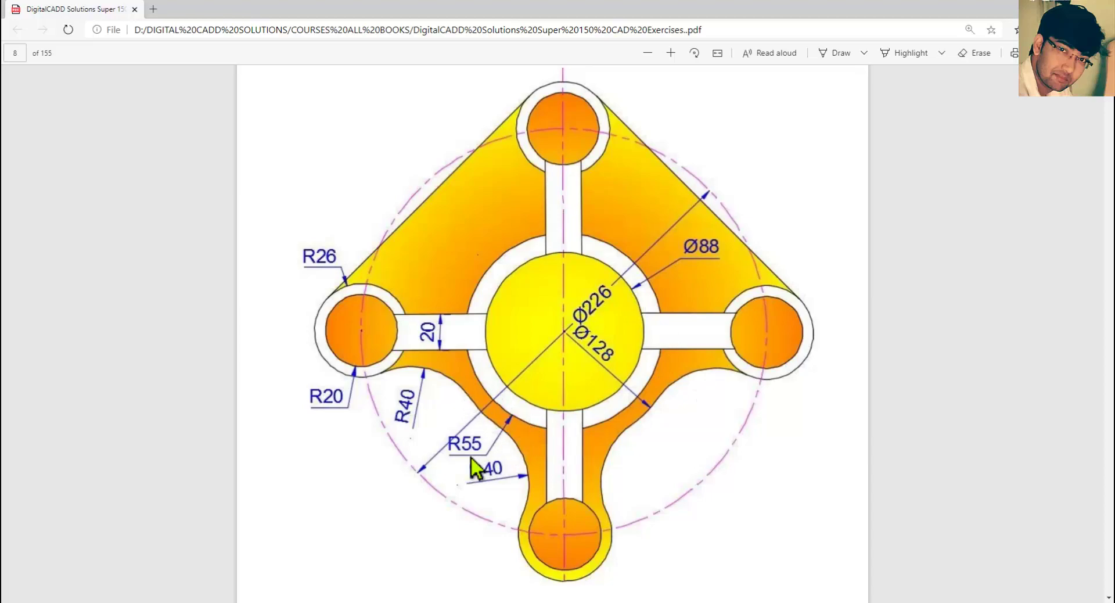
key("alt+Tab")
left_click(70, 61)
left_click(76, 86)
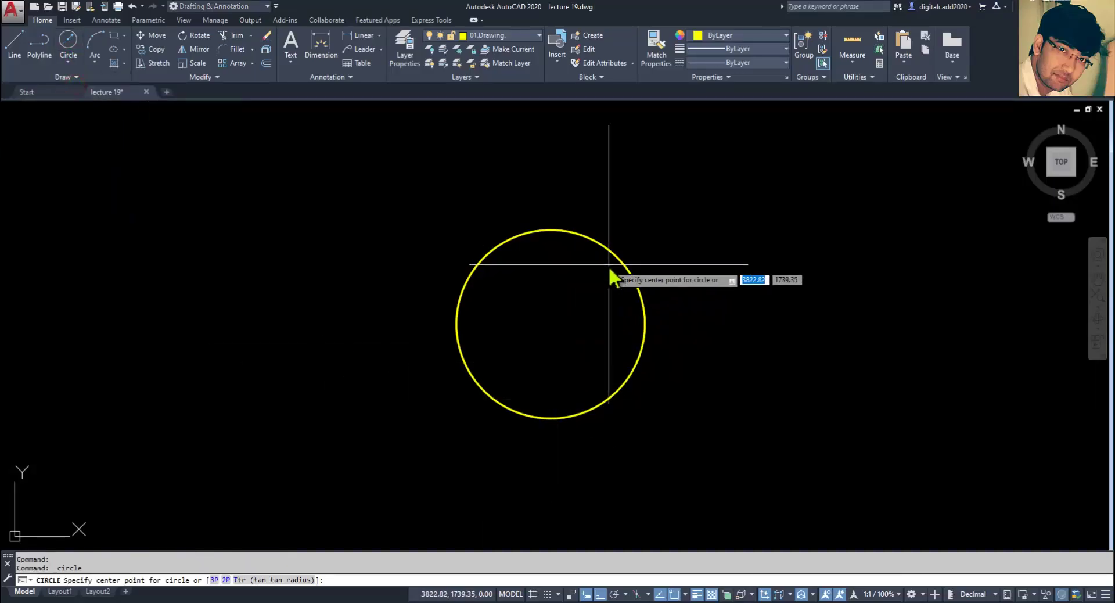
left_click(550, 324)
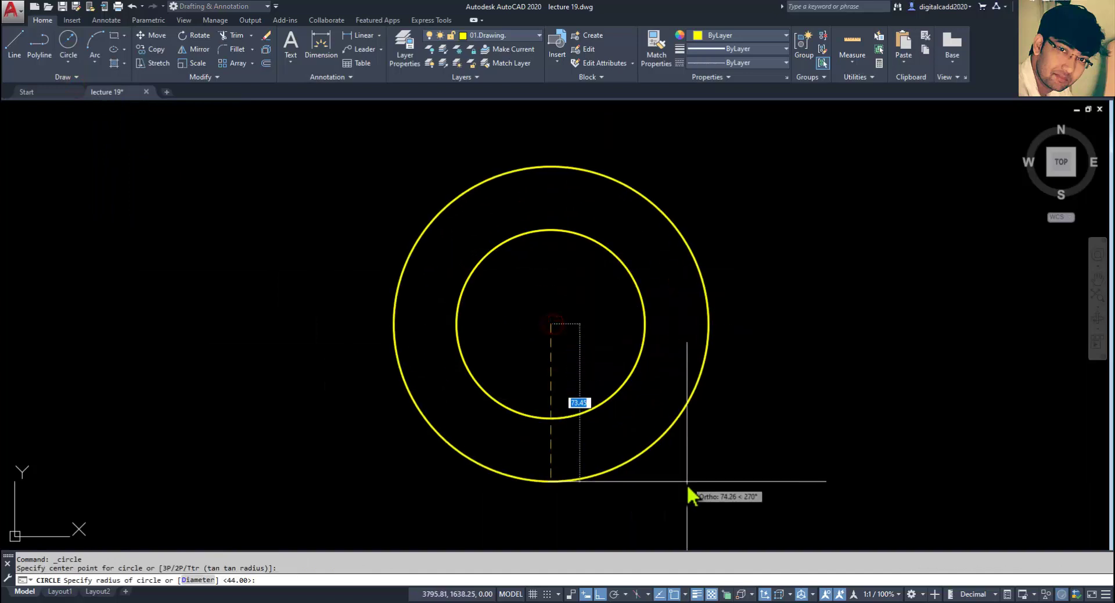
type("54")
key("Return")
Check the PDF and draw a third concentric circle with a diameter of 128 around the same center
key("alt+Tab")
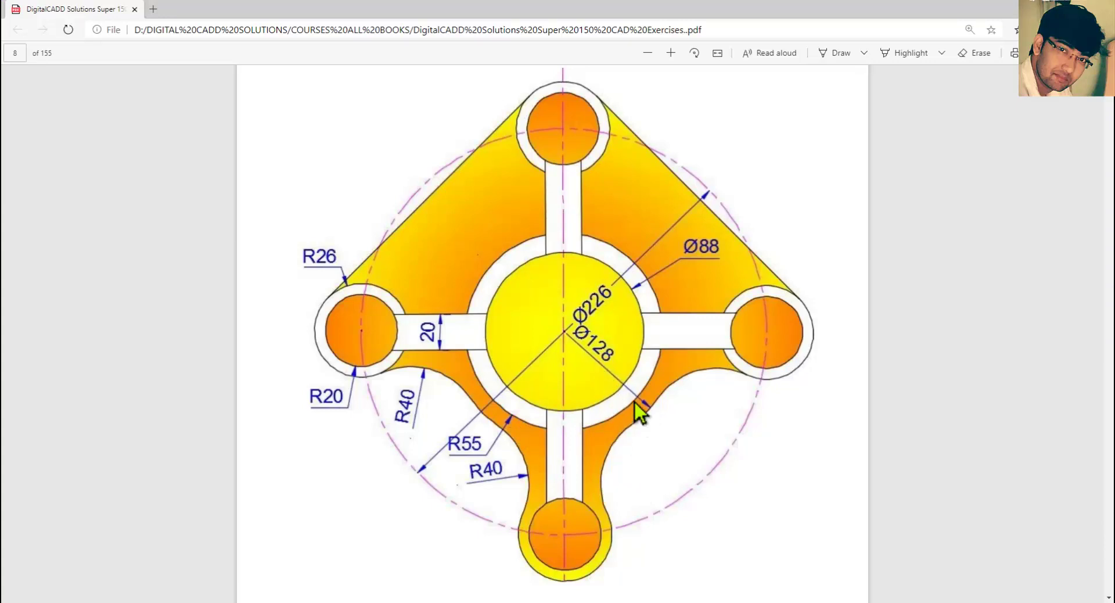
key("alt+Tab")
left_click(77, 62)
left_click(88, 104)
left_click(551, 323)
type("128")
key("Return")
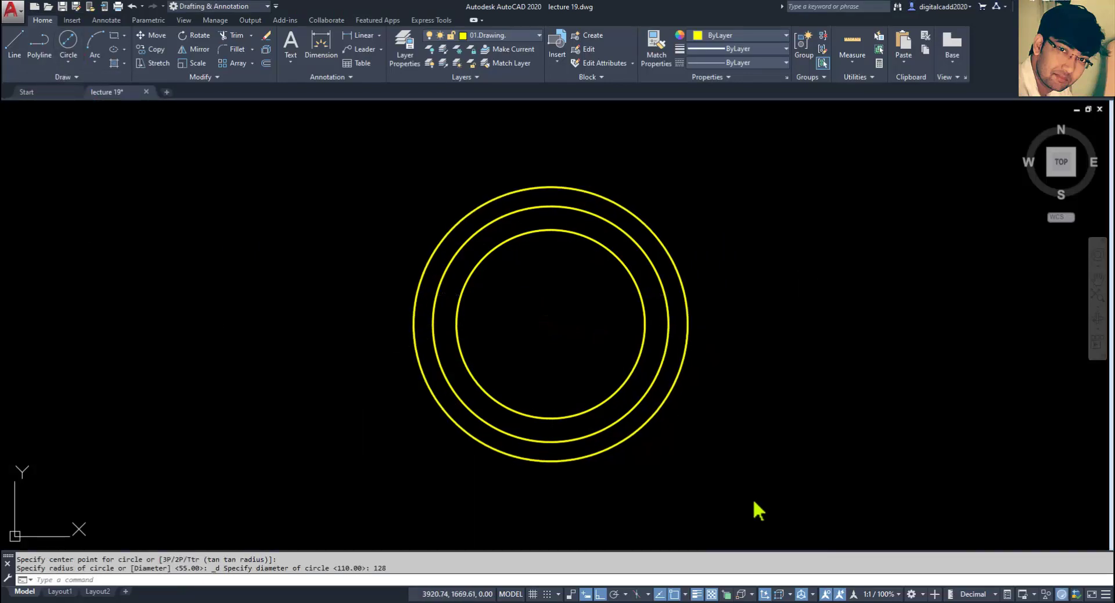
Check the PDF and draw the concentric bolt circle for the outer lobes with a diameter of 226
key("alt+Tab")
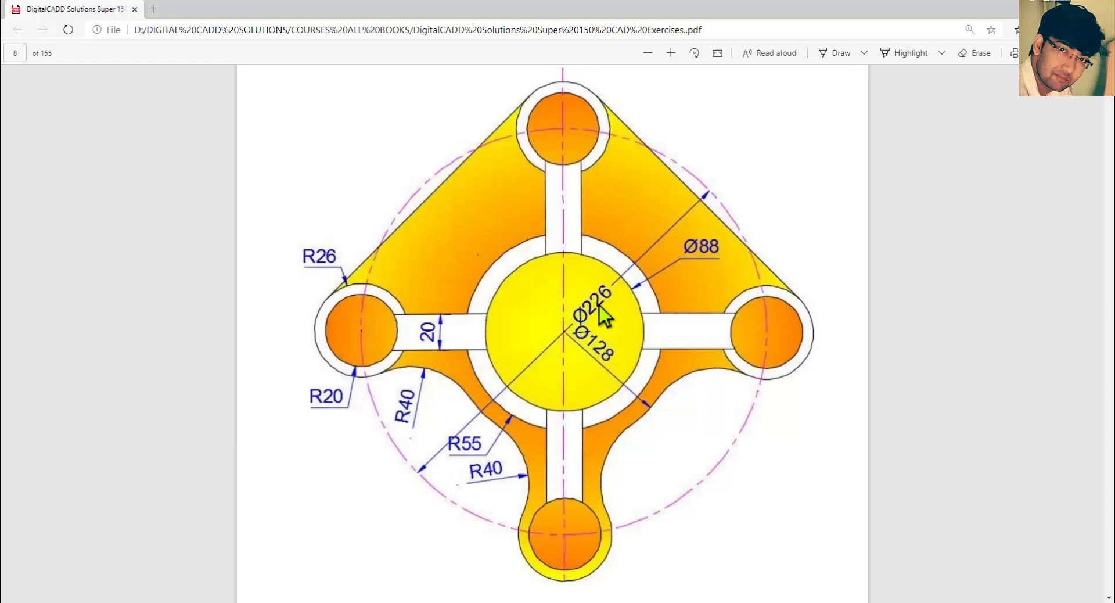
key("alt+Tab")
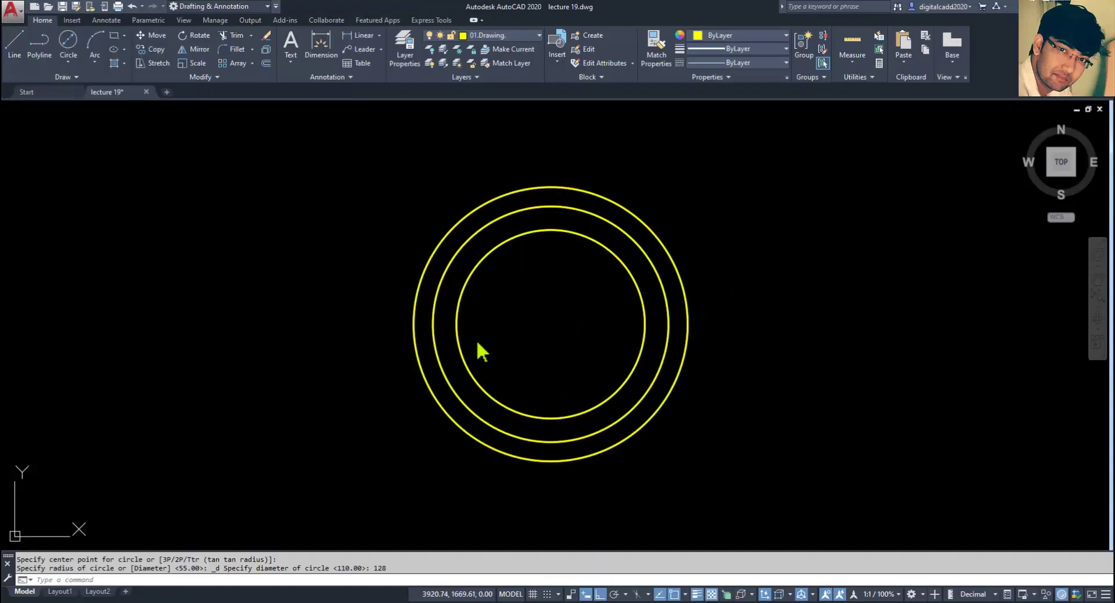
left_click(76, 48)
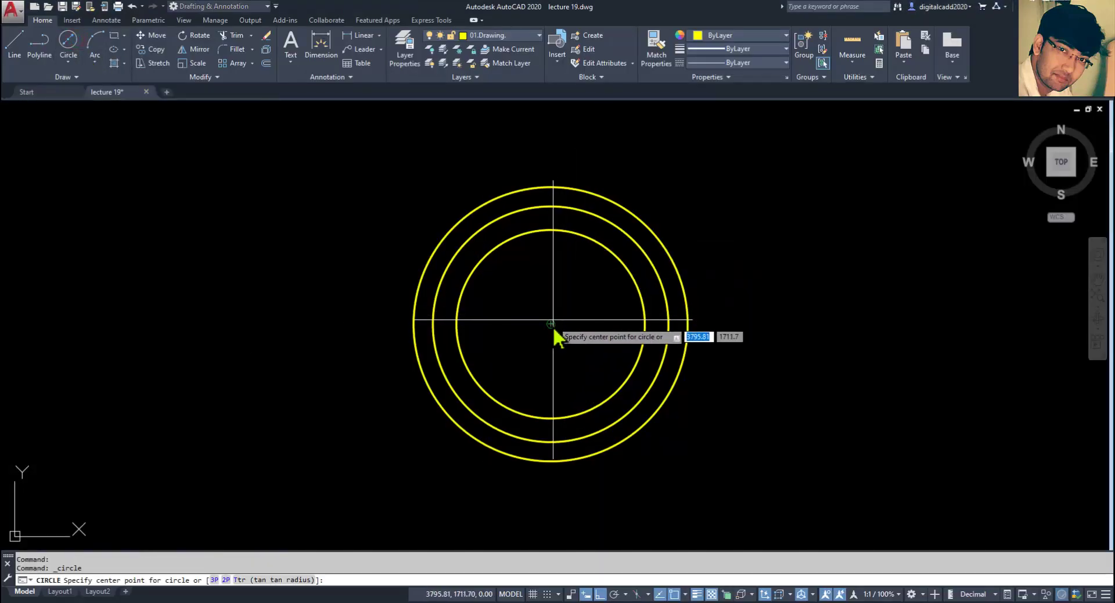
left_click(553, 326)
type("d")
key("Return")
type("2")
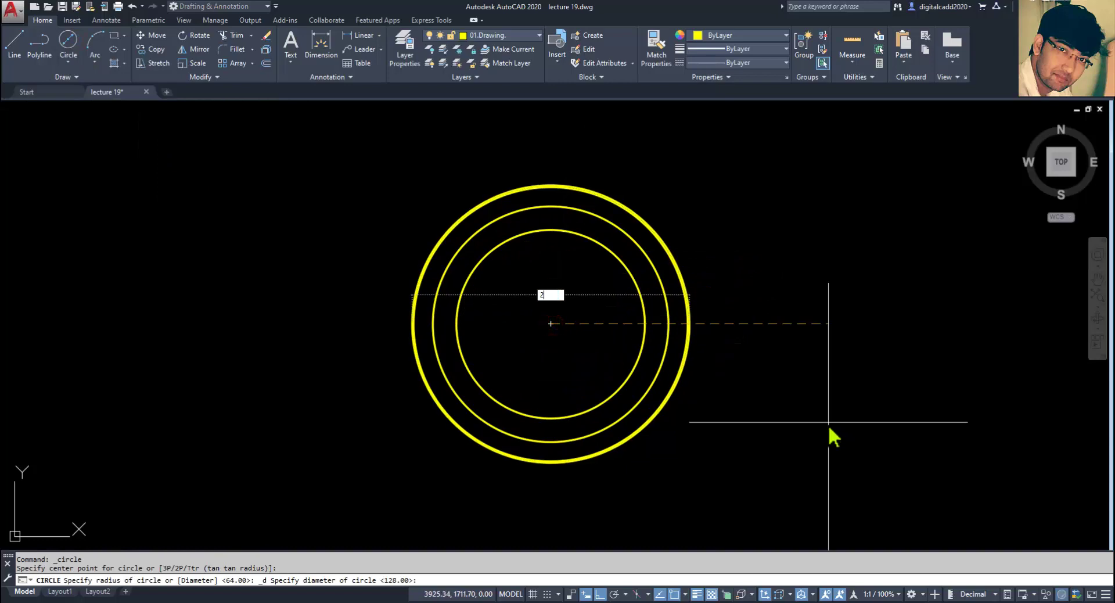
Look up the lobe radii in the PDF and draw a circle of radius 20 centered on the 226 diameter circle's right quadrant
key("alt+Tab")
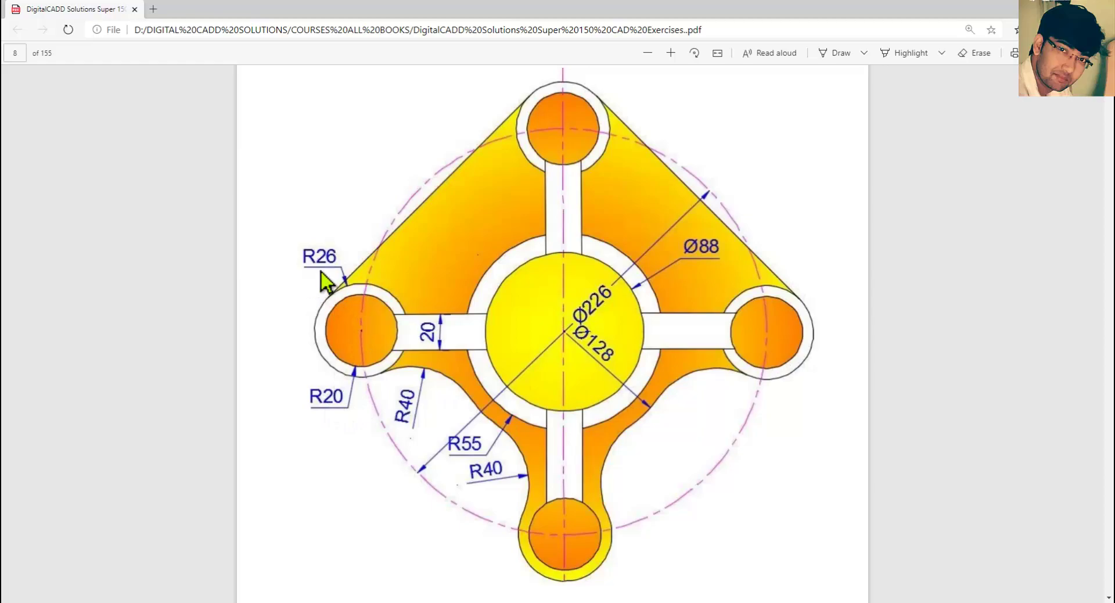
key("alt+Tab")
left_click(70, 57)
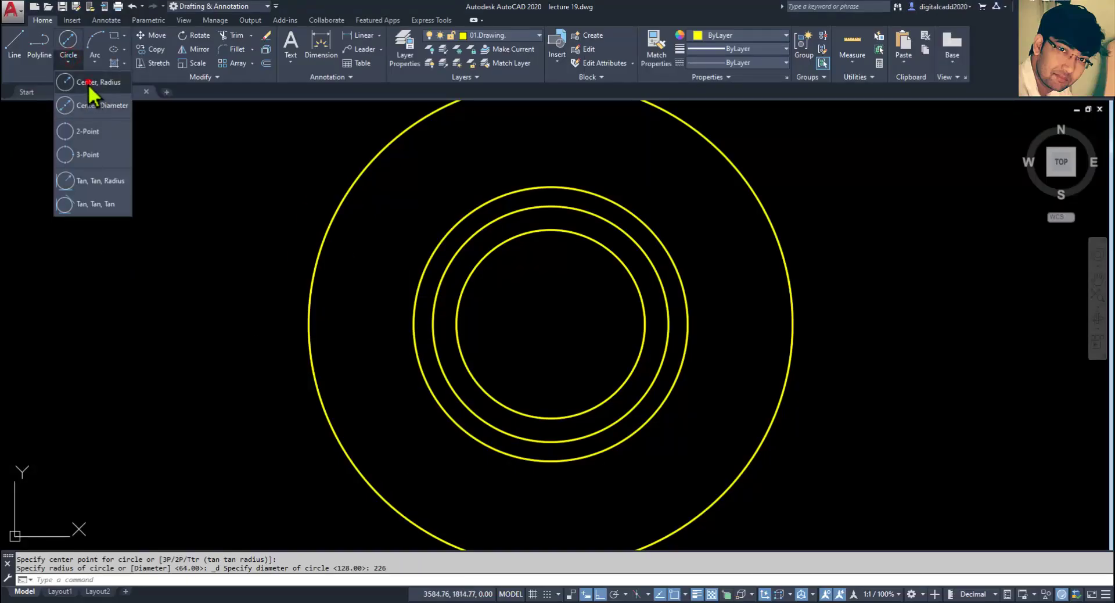
left_click(87, 102)
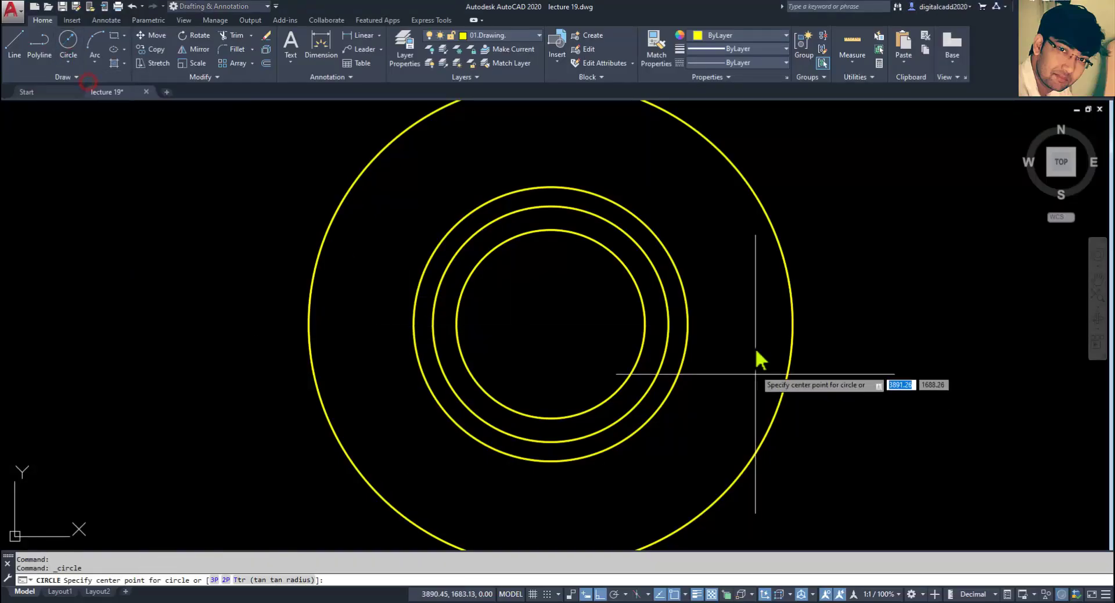
left_click(793, 325)
type("20")
key("Return")
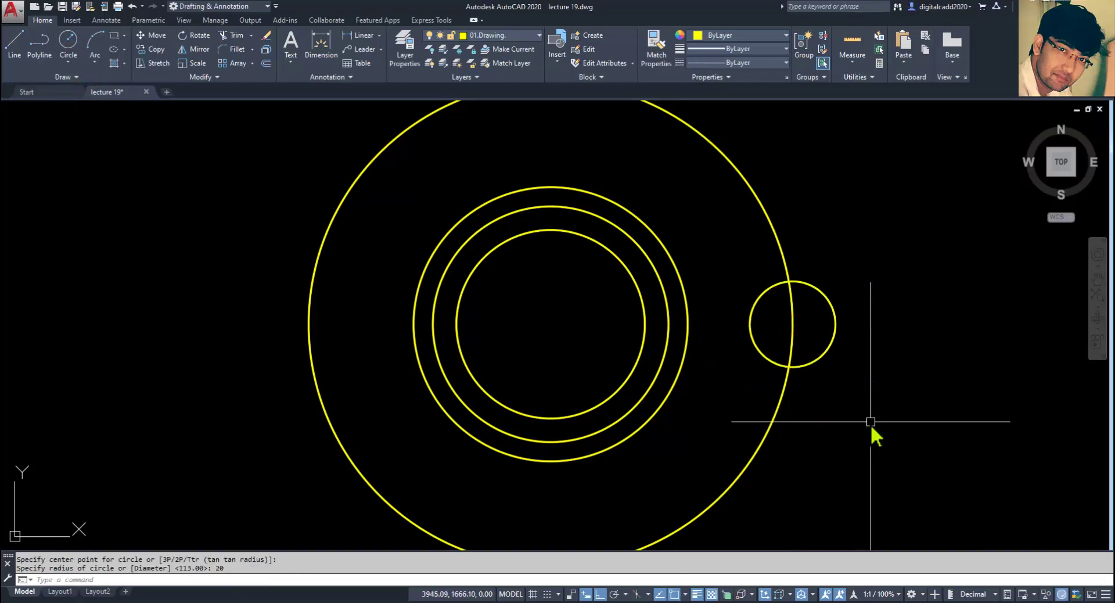
Draw a circle of radius 26 concentric with the radius 20 circle on the 226 diameter circle's right quadrant
key("Return")
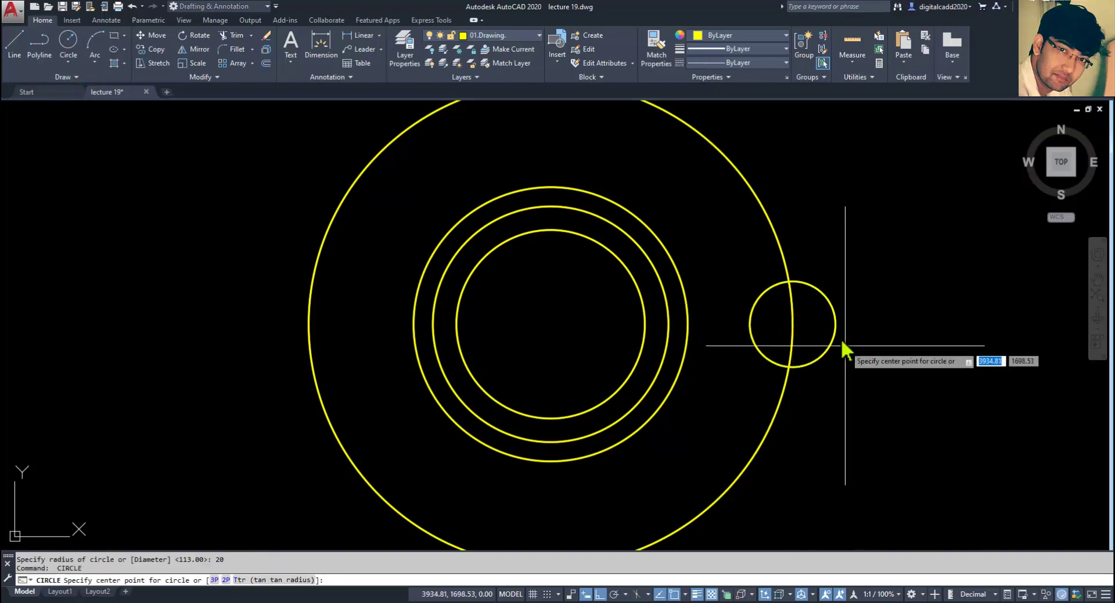
left_click(793, 325)
type("26")
key("Return")
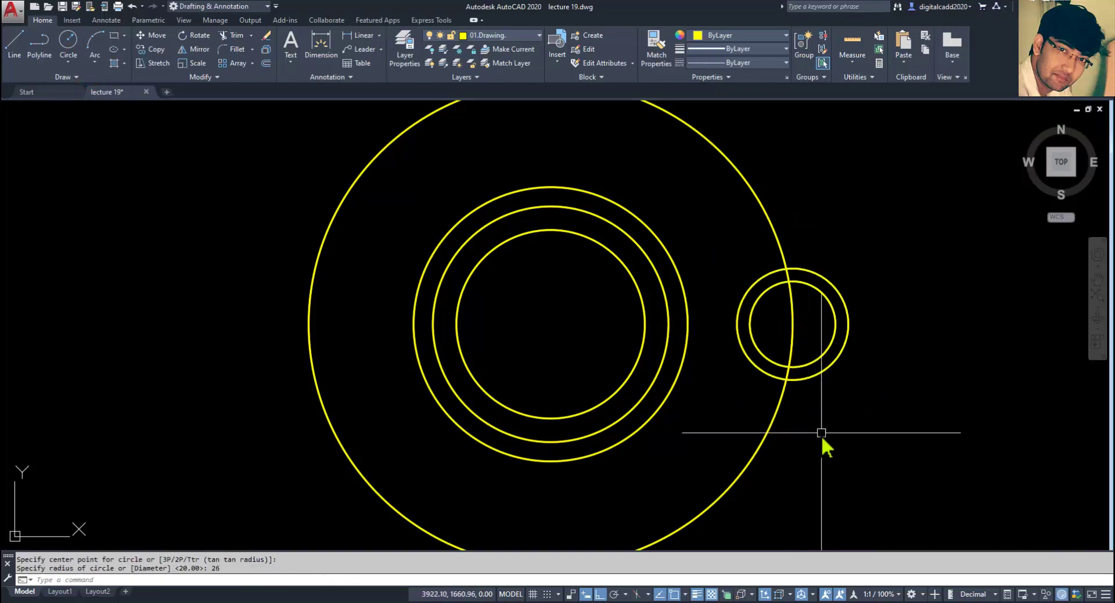
mouse_move(727, 411)
middle_mouse_down()
mouse_move(541, 403)
mouse_move(591, 391)
middle_mouse_up()
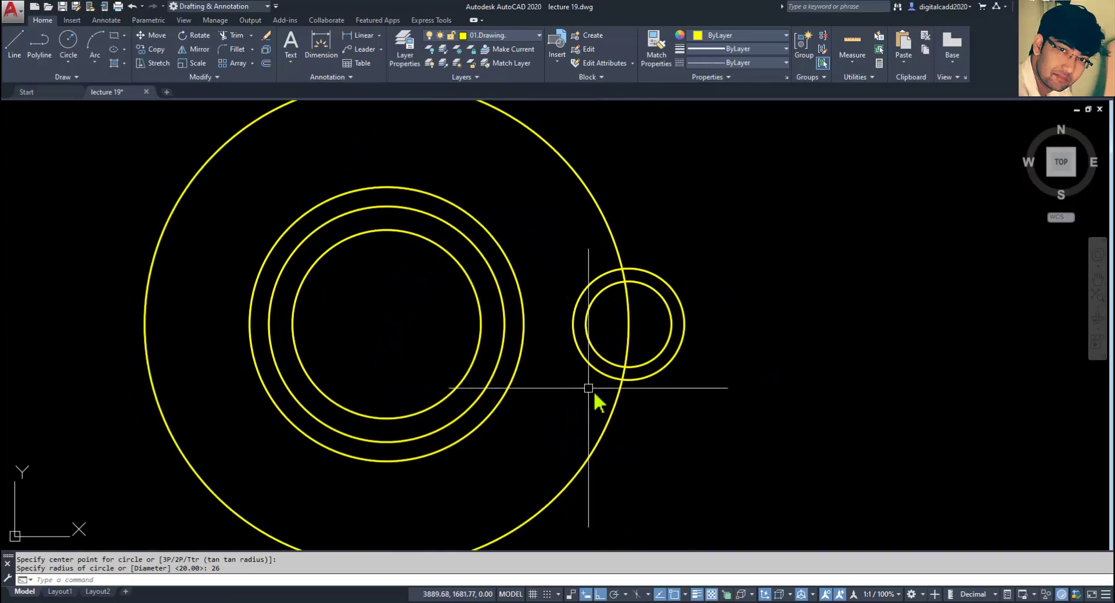
Check the PDF and polar array the radius 20 and radius 26 circles around the plate's center with 4 items
key("alt+Tab")
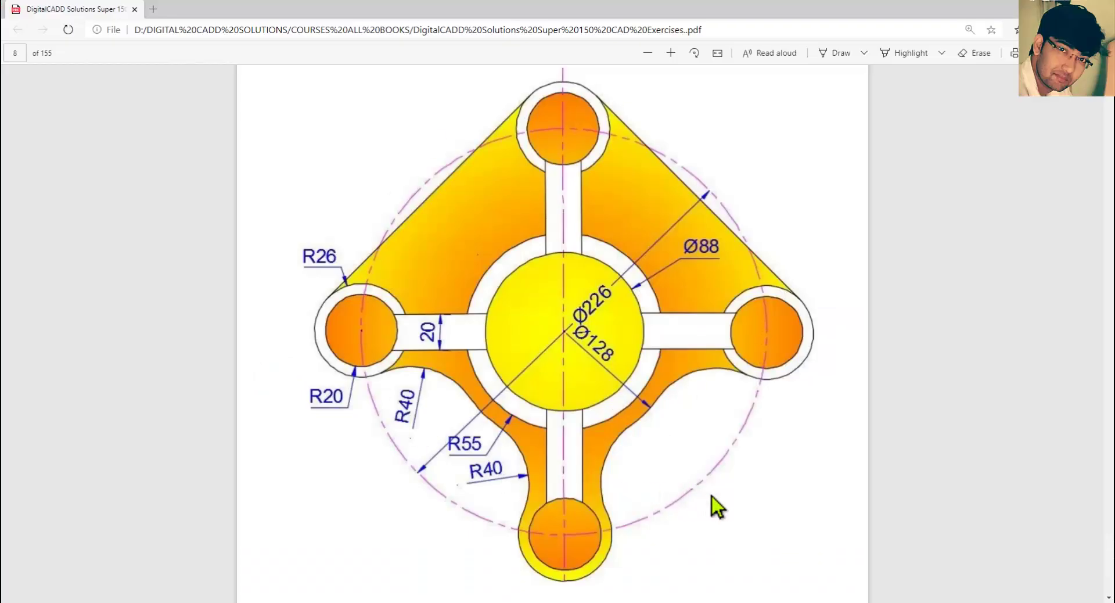
key("alt+Tab")
left_click(553, 248)
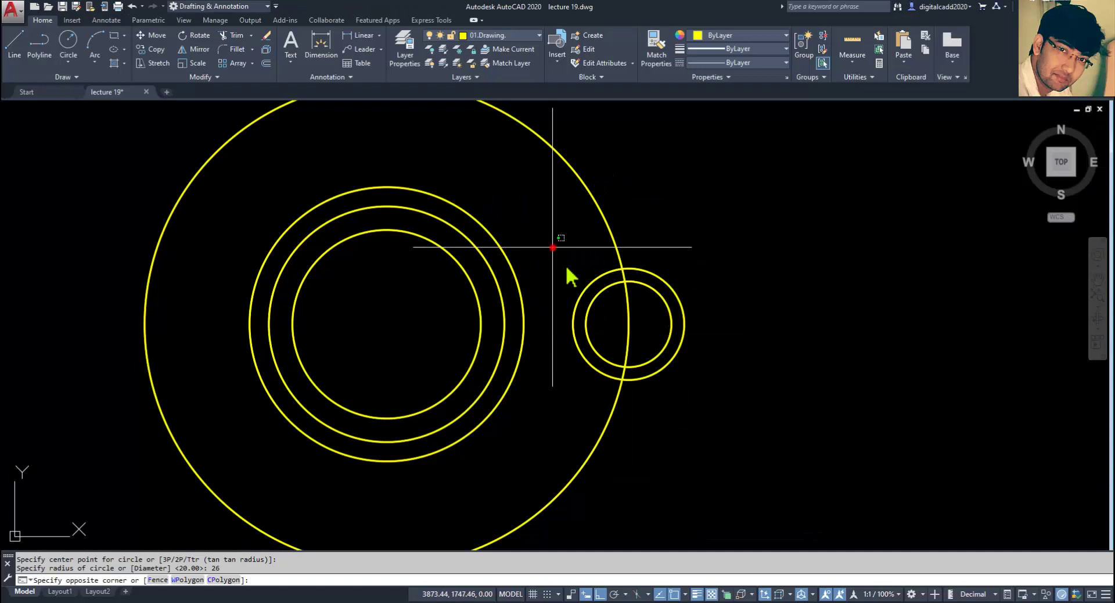
left_click(716, 405)
left_click(253, 64)
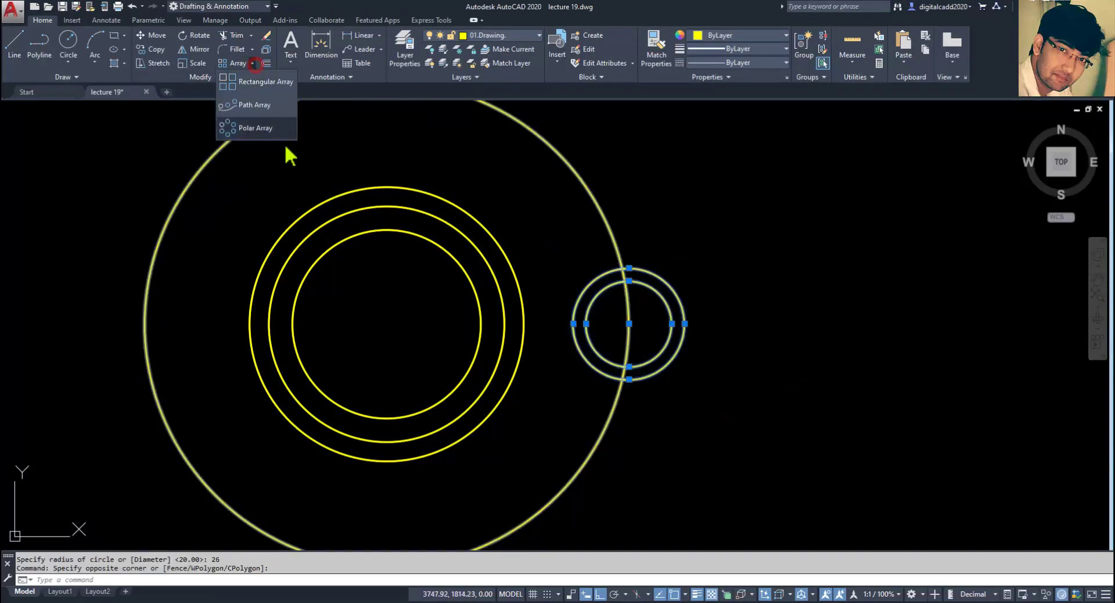
left_click(261, 132)
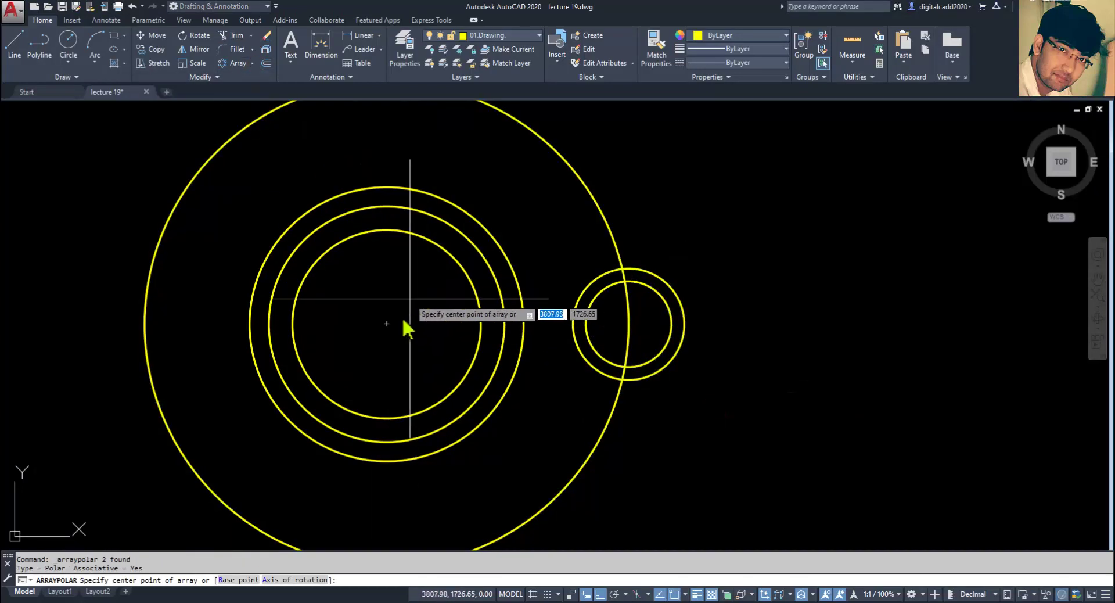
left_click(388, 325)
scroll(613, 383, "down", 4)
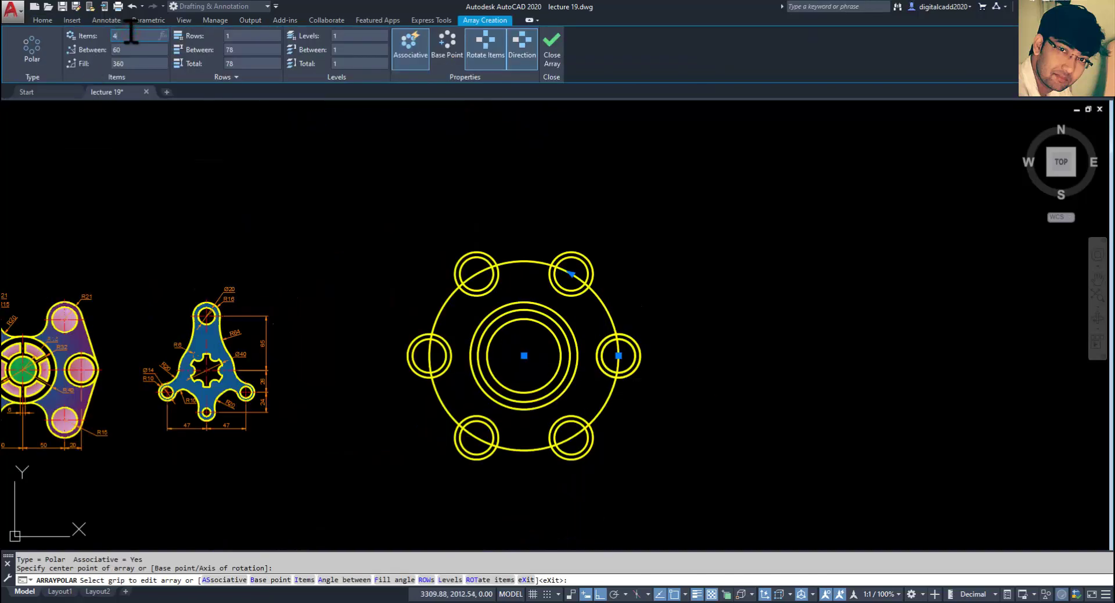
key("Return")
key("Escape")
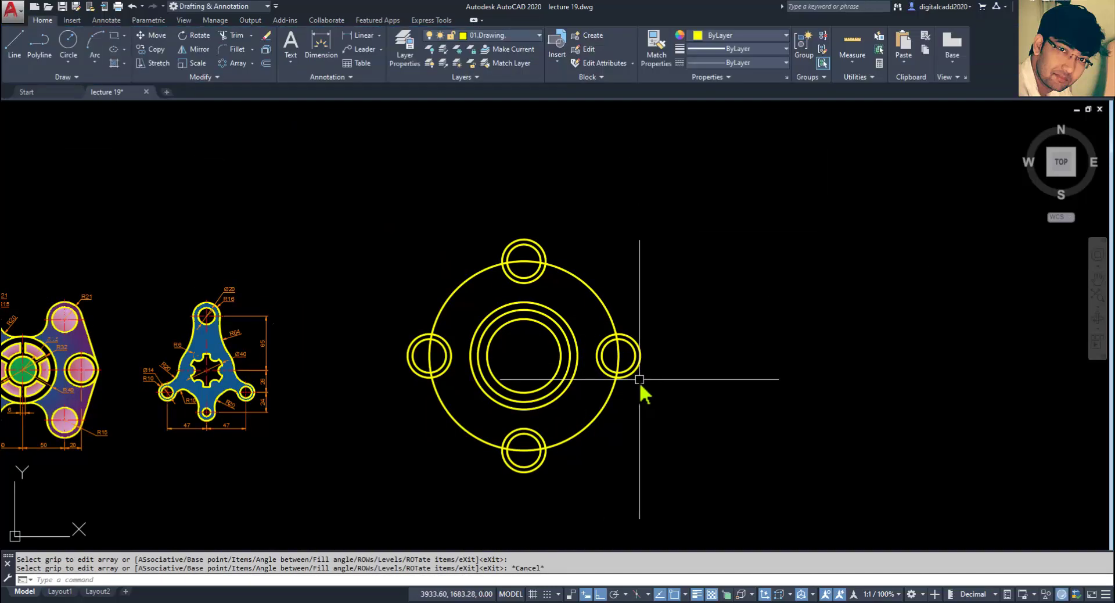
Move the 226 diameter circle to the red dash-dot centerline layer
scroll(640, 381, "up", 2)
middle_click_drag(635, 383, 657, 385)
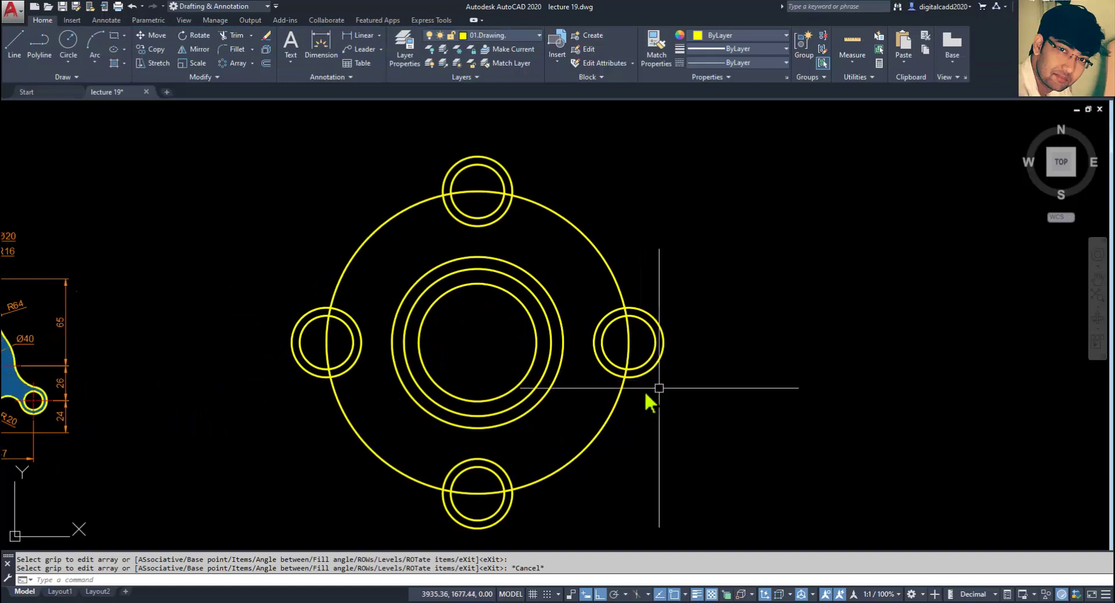
left_click(611, 405)
left_click(532, 38)
left_click(504, 105)
key("Escape")
mouse_move(720, 383)
middle_mouse_down()
mouse_move(737, 386)
mouse_move(691, 388)
middle_mouse_up()
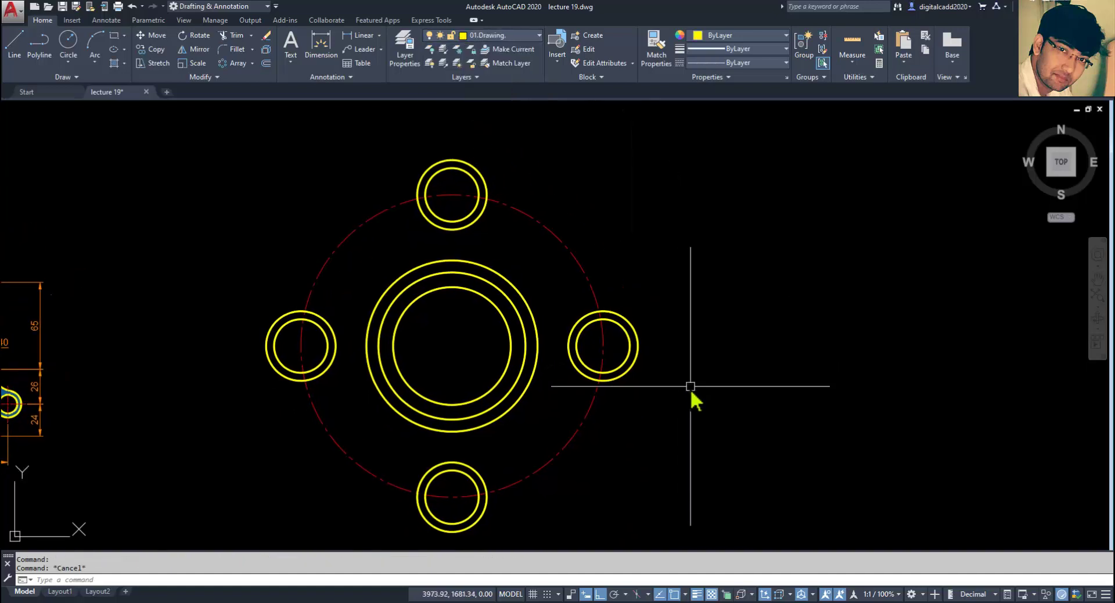
Check the PDF and draw a line tangent to the outer circles of the top and right lobes
mouse_move(593, 455)
middle_mouse_down()
mouse_move(632, 445)
mouse_move(623, 448)
middle_mouse_up()
key("alt+Tab")
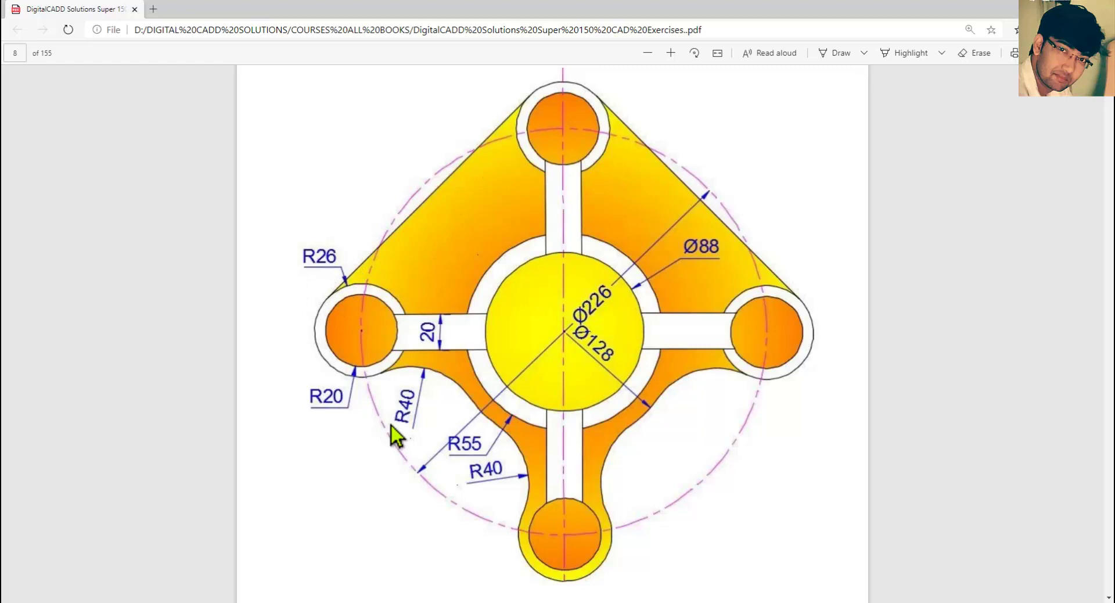
key("alt+Tab")
left_click(15, 44)
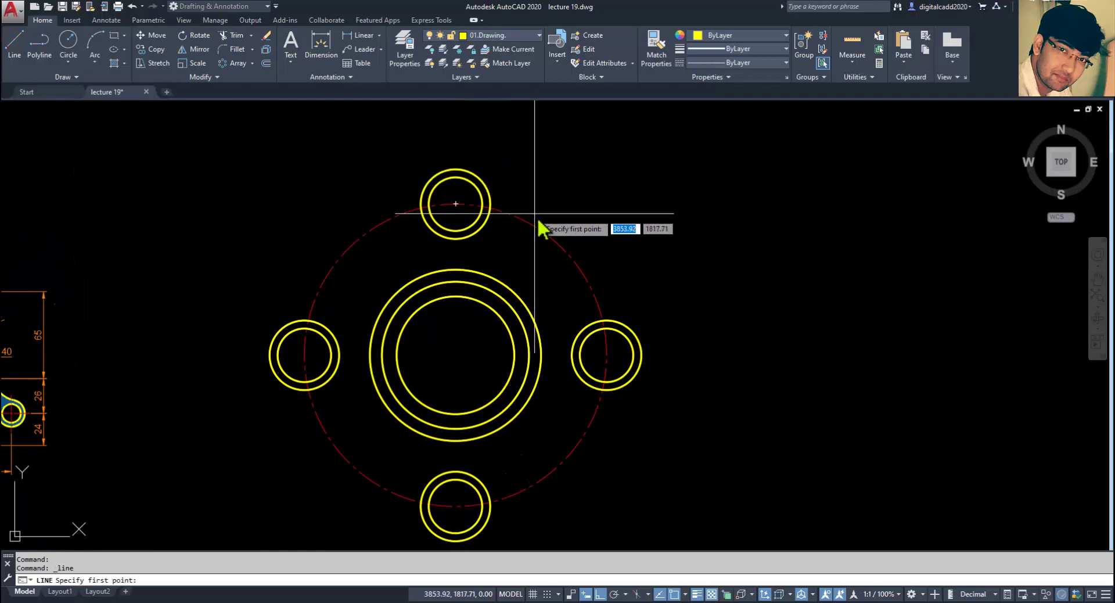
right_click(598, 217, "shift")
left_click(633, 400)
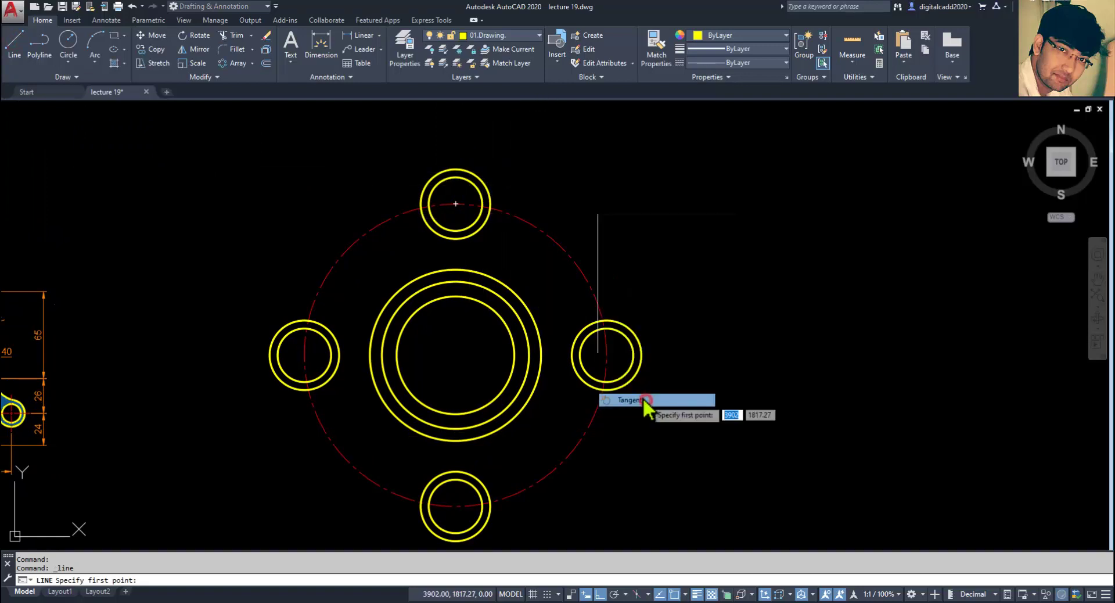
left_click(495, 185)
right_click(653, 310, "shift")
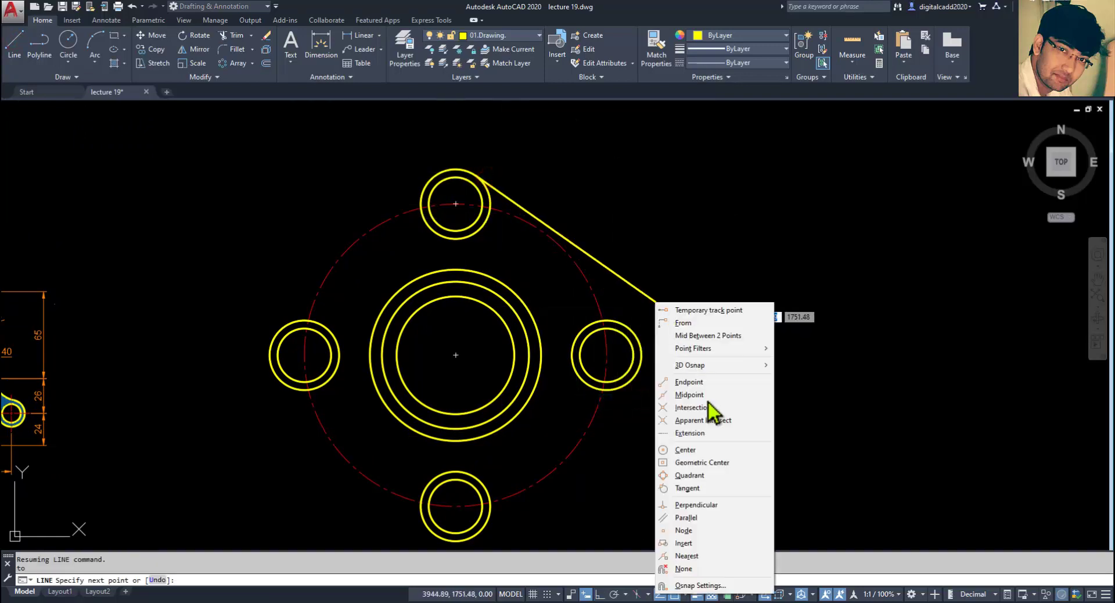
left_click(714, 484)
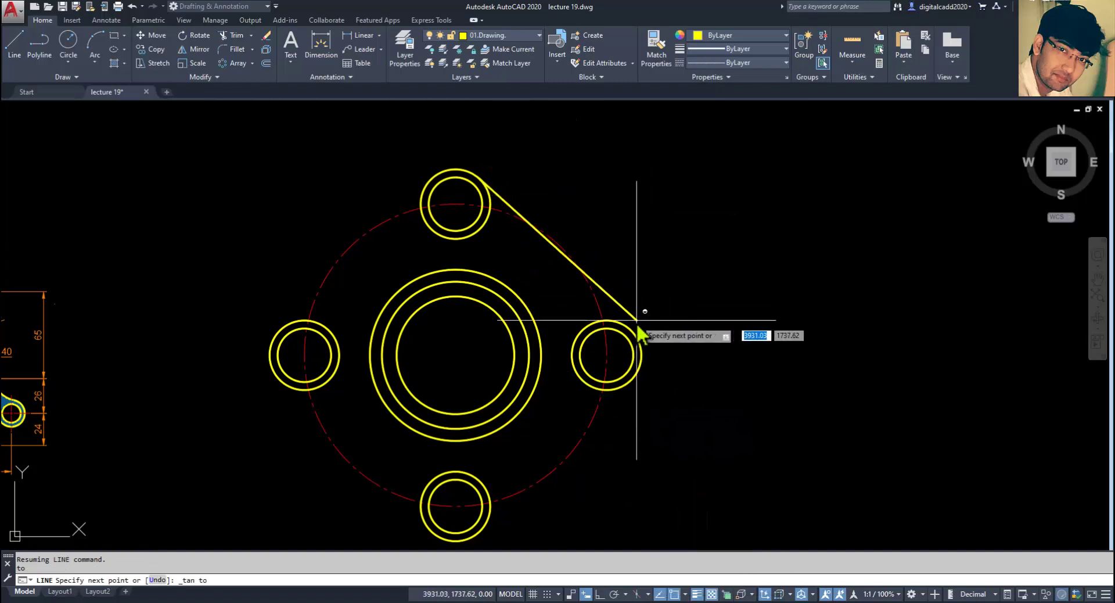
left_click(636, 328)
key("Return")
Mirror the tangent line about the plate's vertical center axis, keeping the source line
left_click(568, 271)
left_click(199, 49)
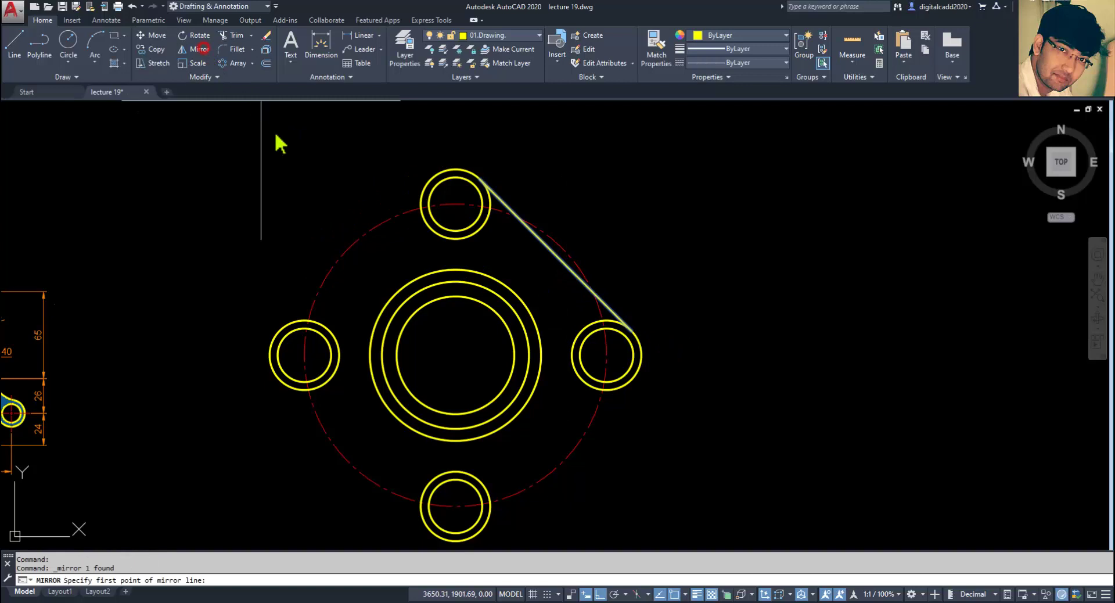
left_click(458, 239)
left_click(457, 274)
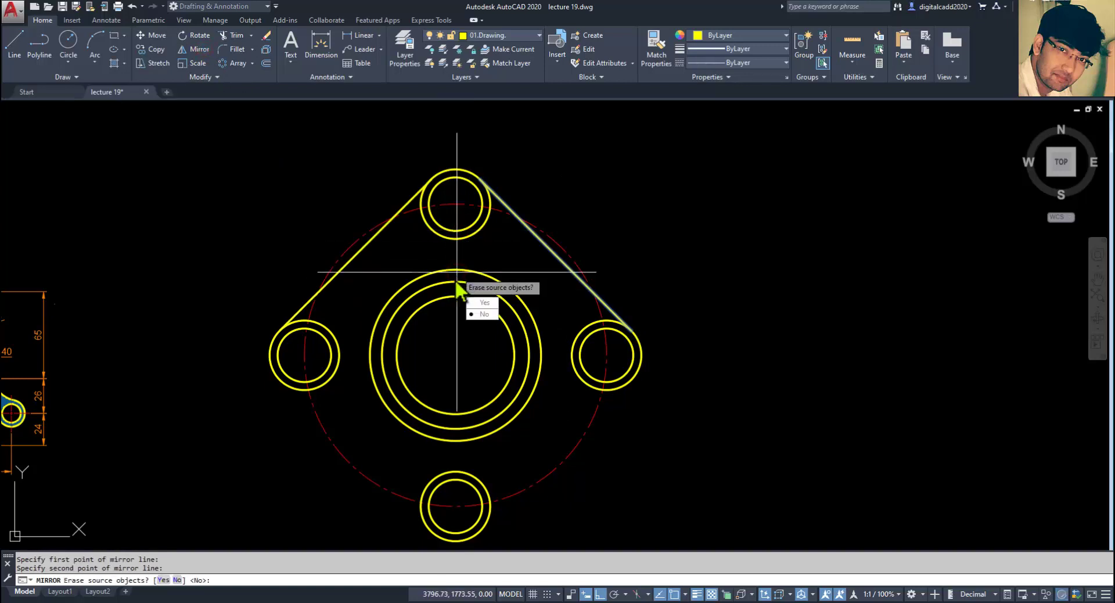
left_click(483, 314)
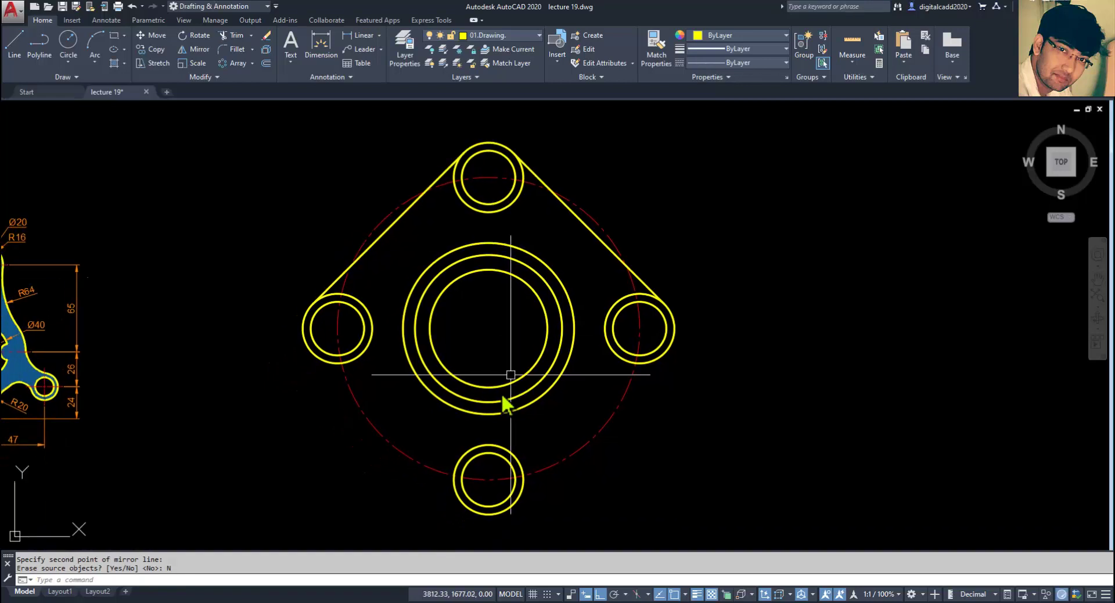
Check the connecting arcs' radius in the exercises PDF and set the fillet radius to 40
middle_click_drag(593, 468, 590, 434)
key("alt+Tab")
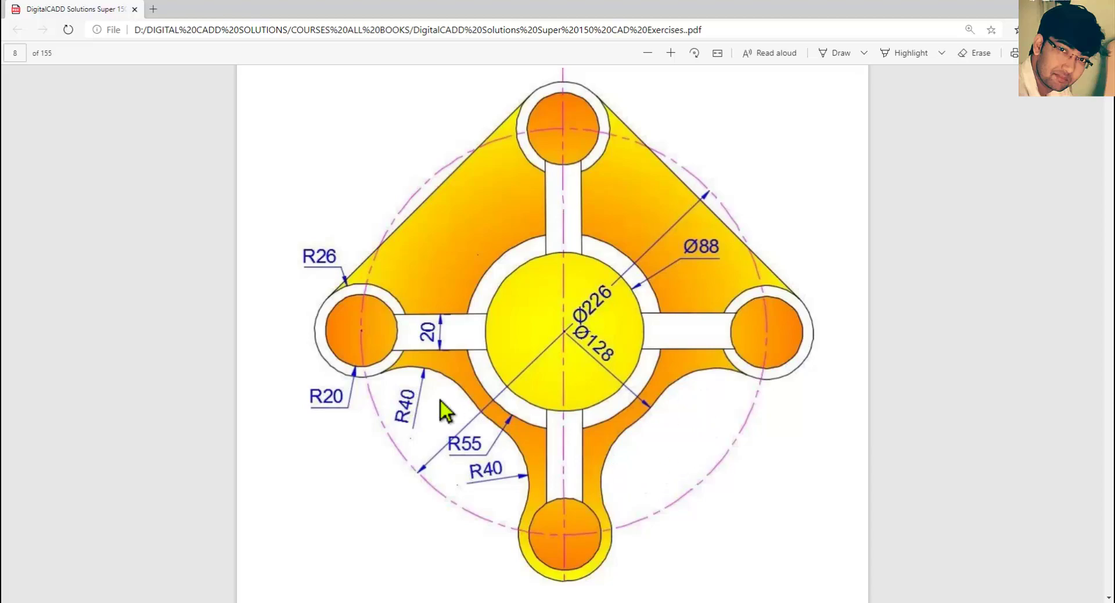
key("alt+Tab")
middle_click_drag(481, 473, 505, 461)
left_click(235, 50)
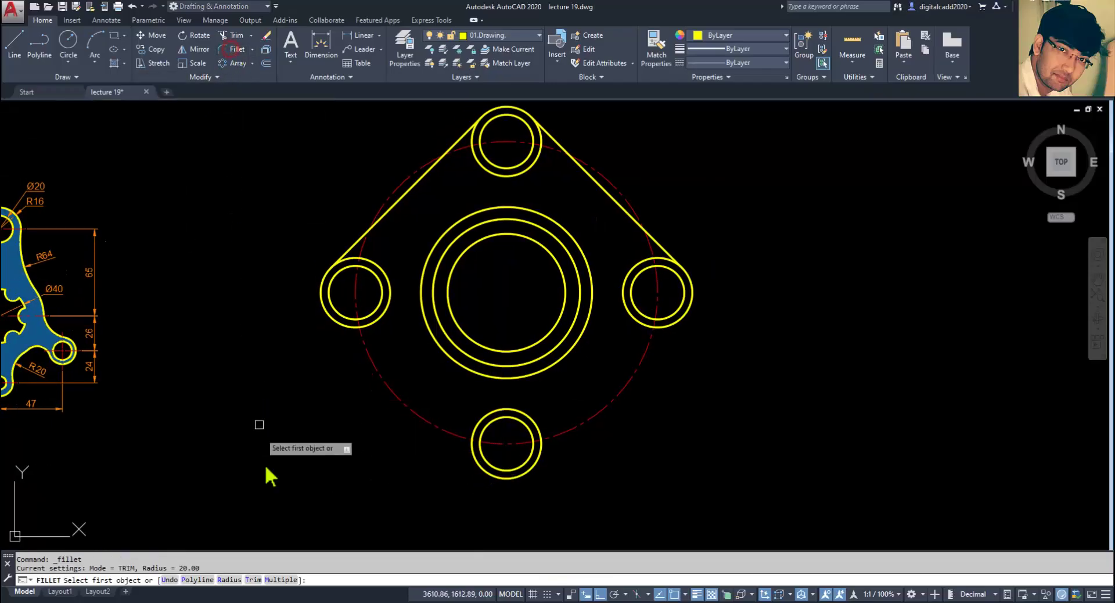
left_click(223, 579)
type("40")
key("Return")
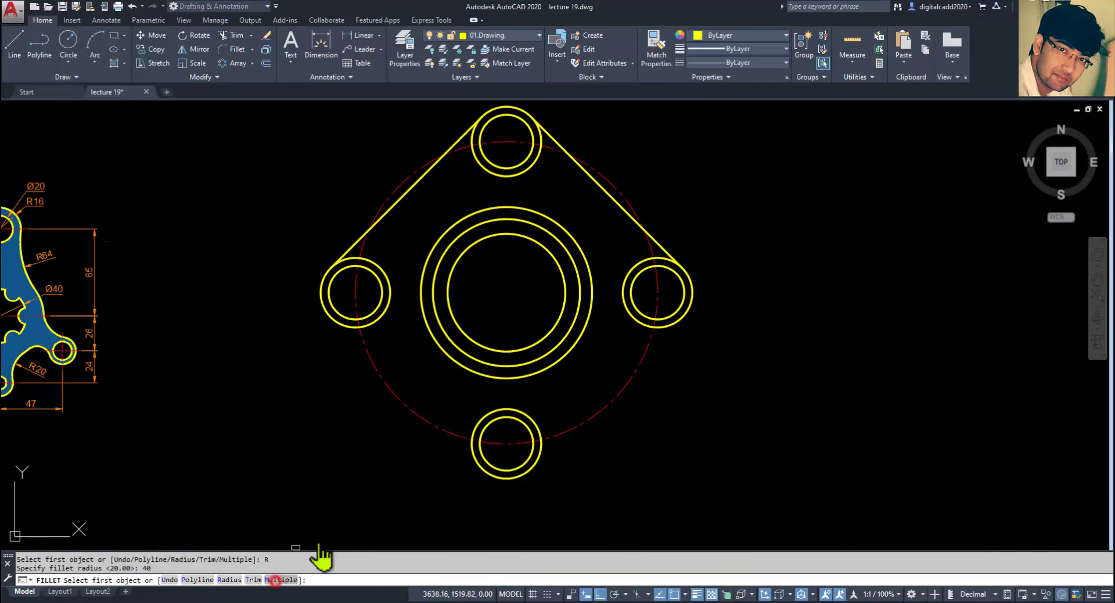
left_click(391, 363)
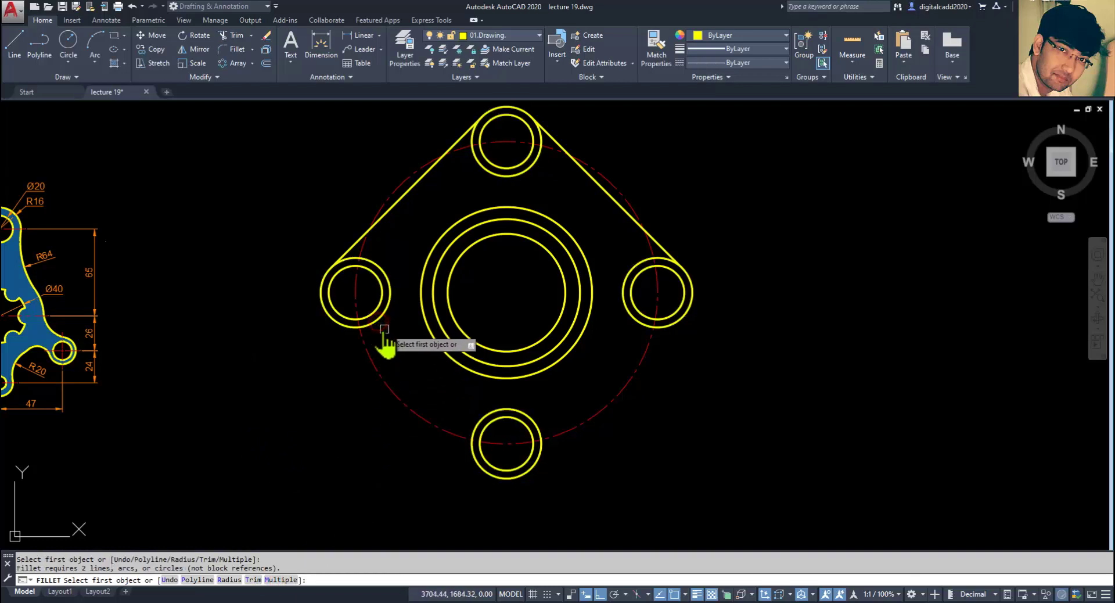
left_click(440, 344)
key("Escape")
Explode the polar array of lobe circles into separate circles
left_click(384, 320)
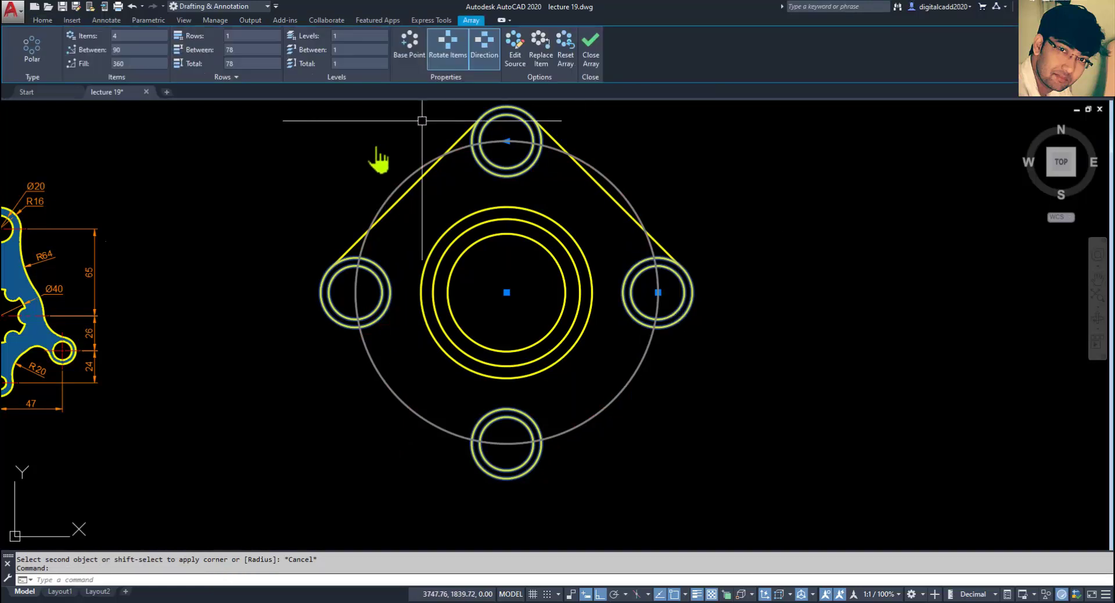
left_click(42, 20)
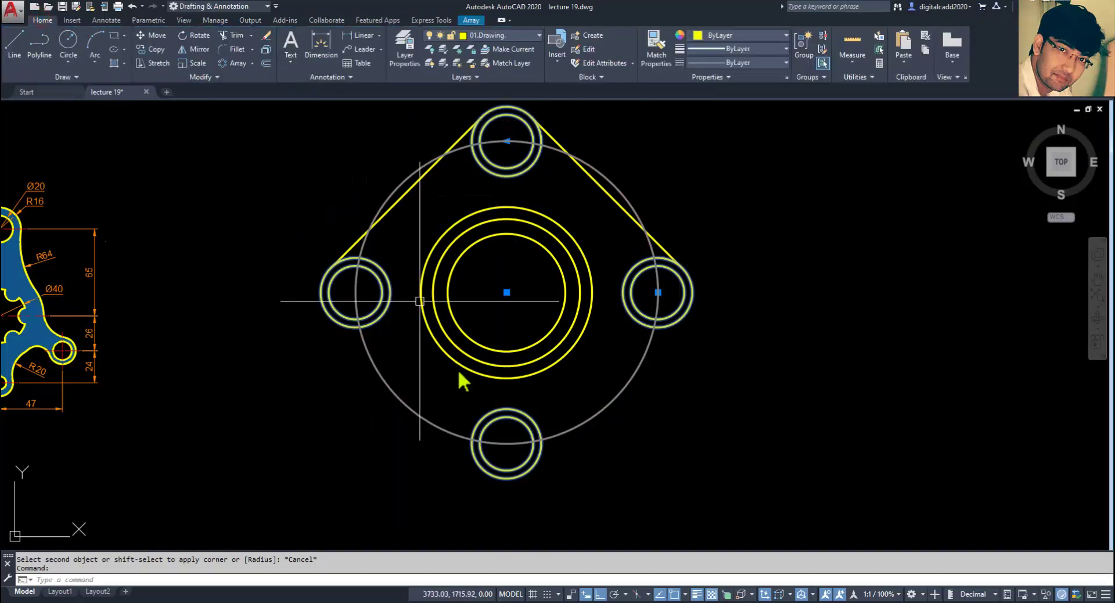
left_click(267, 49)
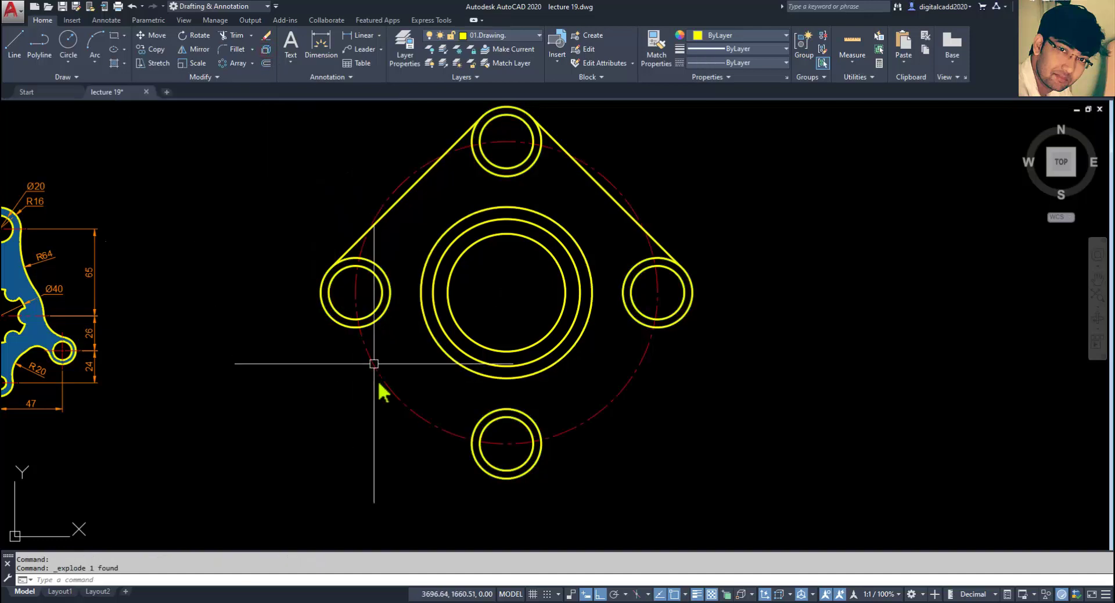
Fillet the outer circles of the left, bottom and right lobes to the 128 diameter circle with radius 40, using the Multiple option
left_click(234, 52)
left_click(238, 577)
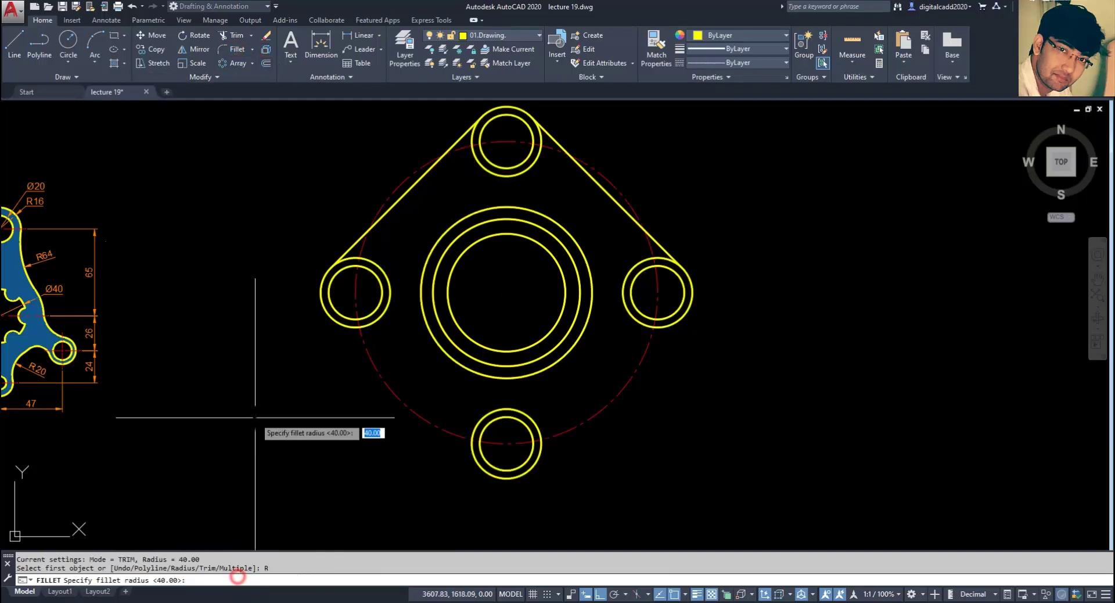
key("Return")
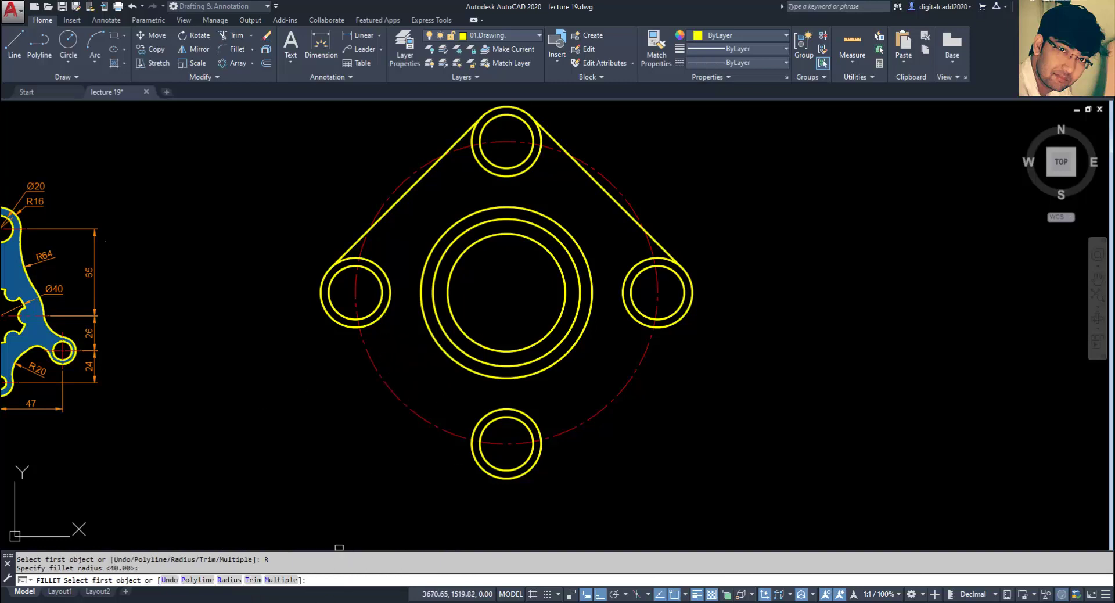
left_click(274, 580)
left_click(381, 317)
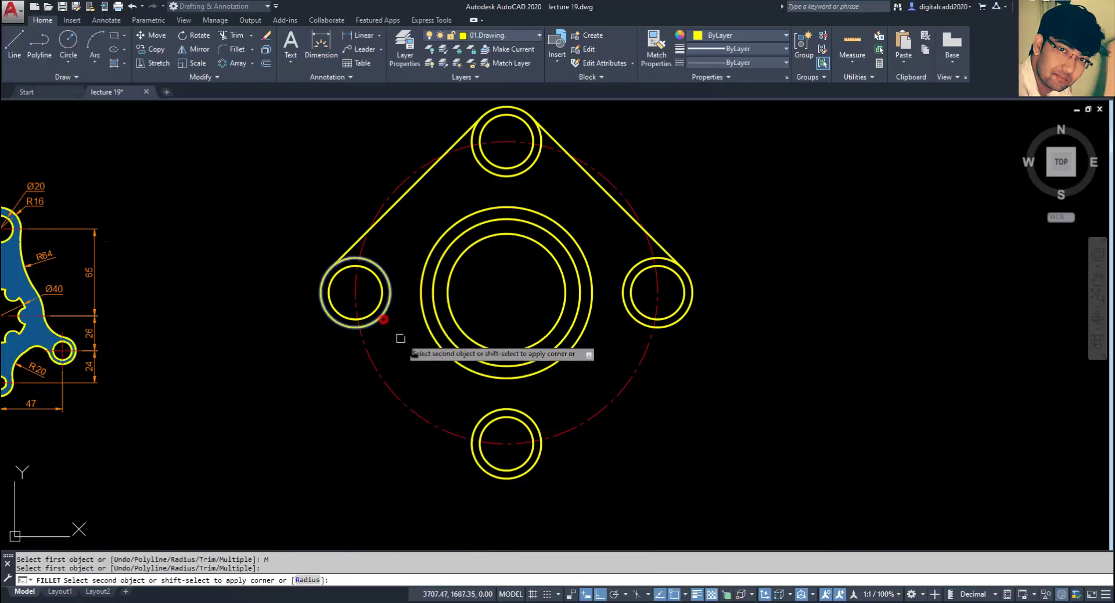
left_click(437, 352)
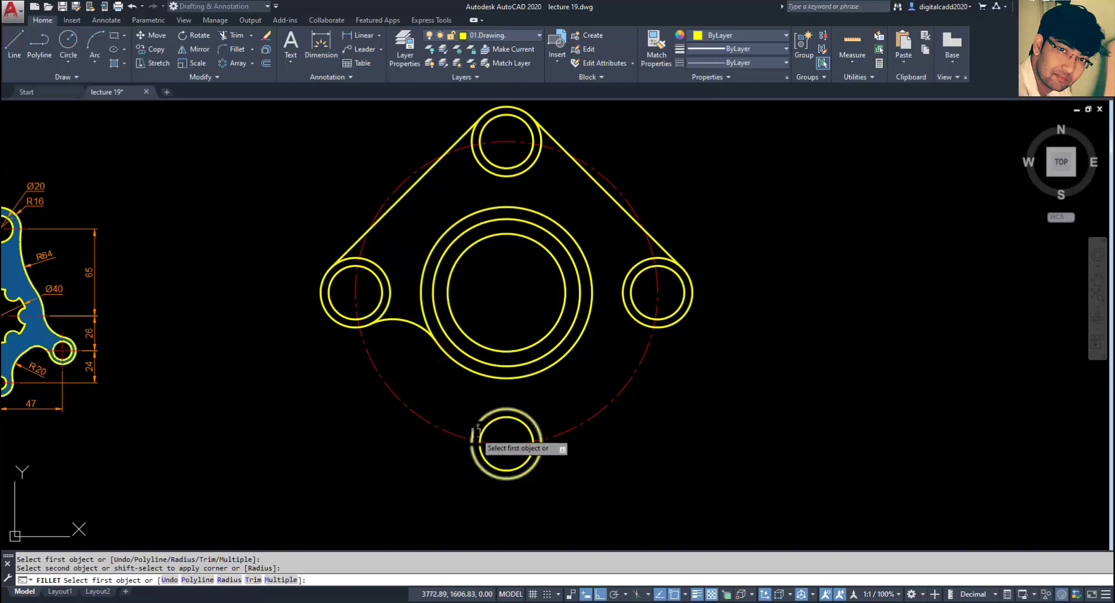
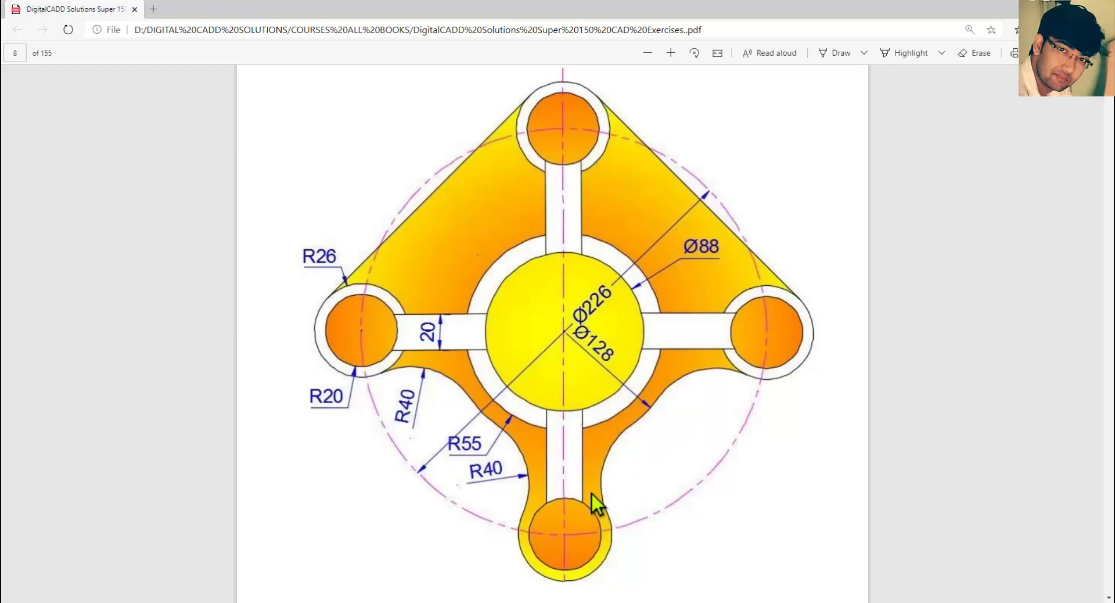
Draw a horizontal line from the 88 diameter circle's right quadrant to the center of the right lobe, following the exercises PDF
scroll(265, 290, "up", 5)
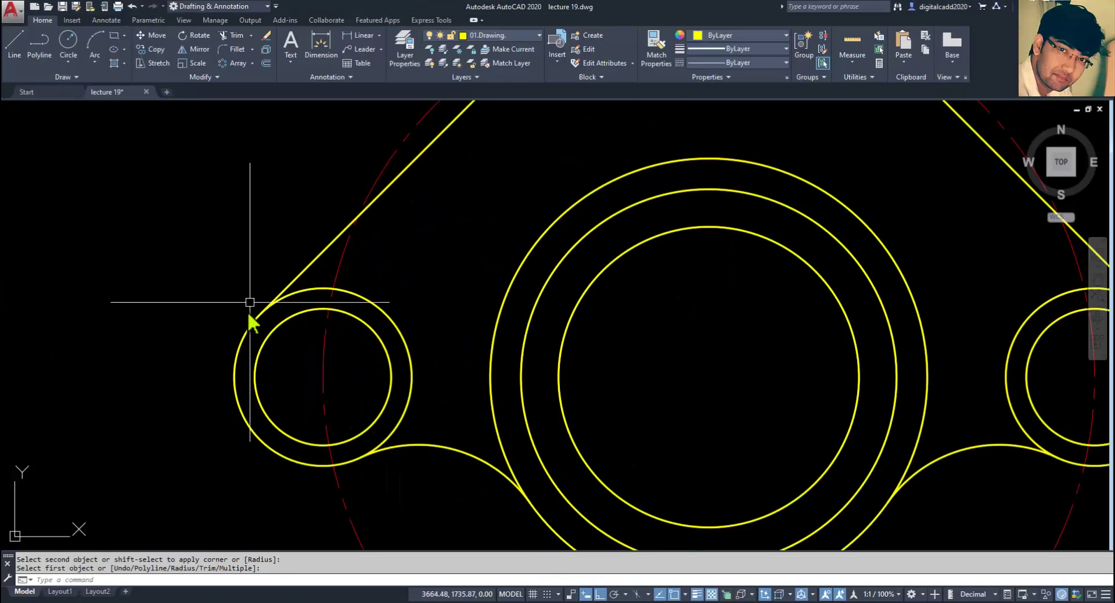
key("alt+Tab")
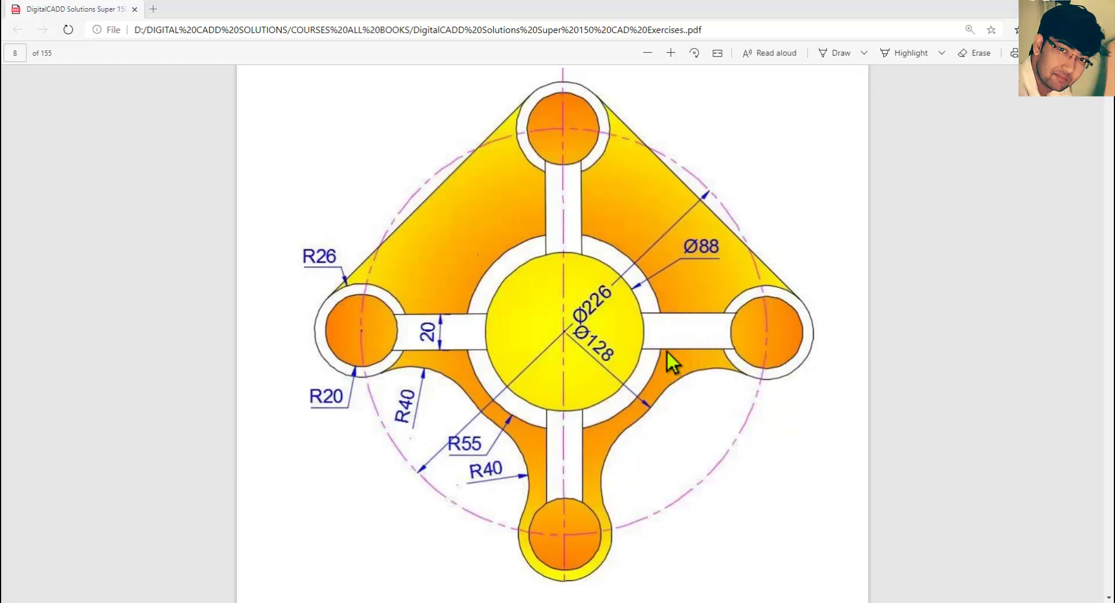
key("alt+Tab")
scroll(299, 378, "up", 3)
scroll(456, 377, "down", 2)
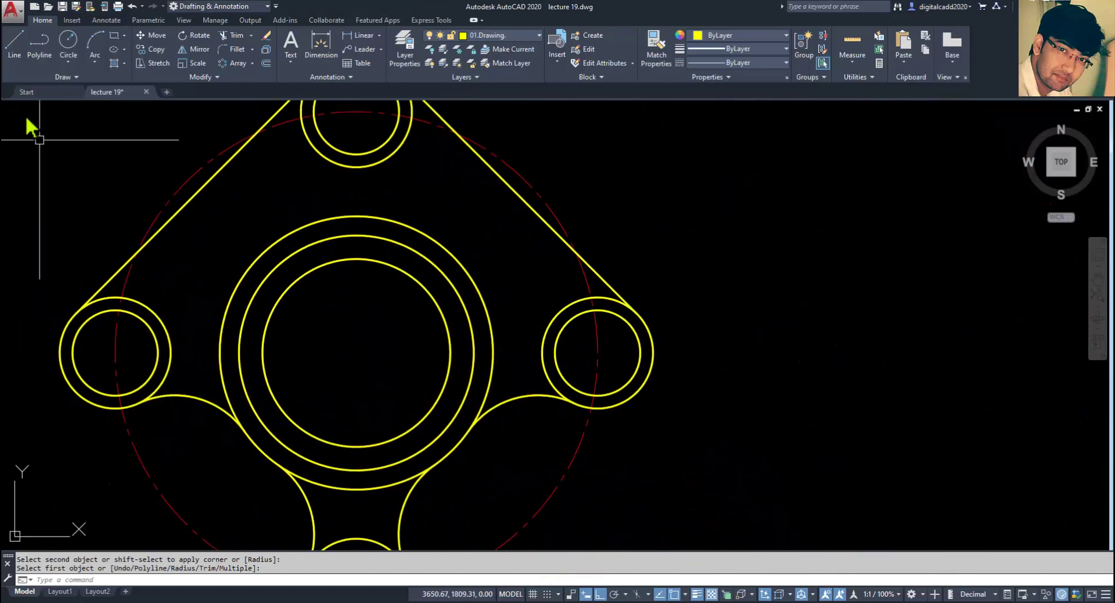
left_click(18, 55)
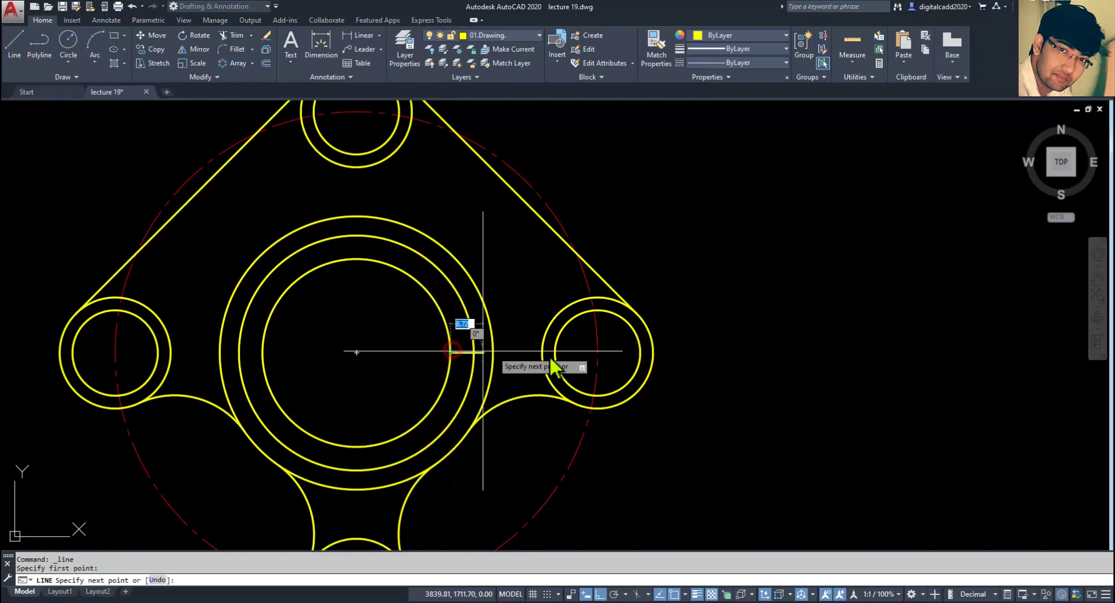
key("alt+Tab")
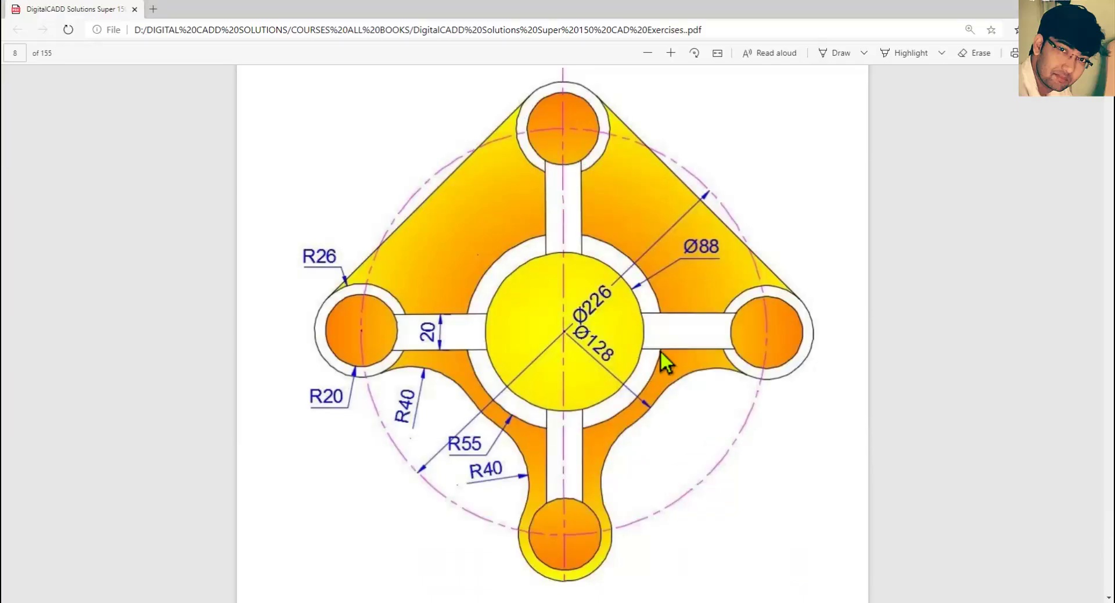
key("alt+Tab")
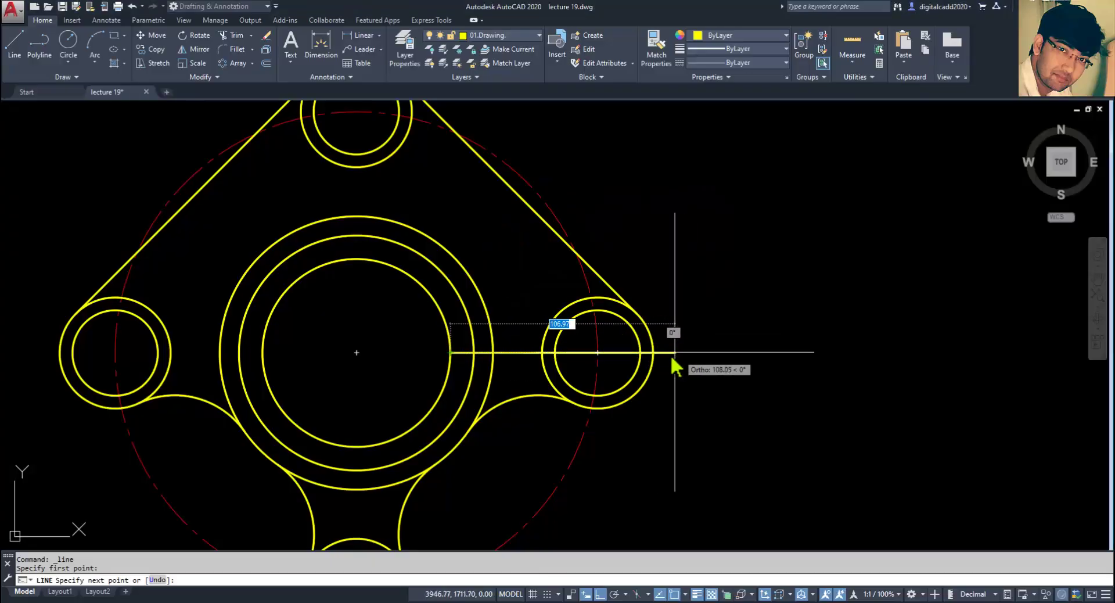
left_click(602, 368)
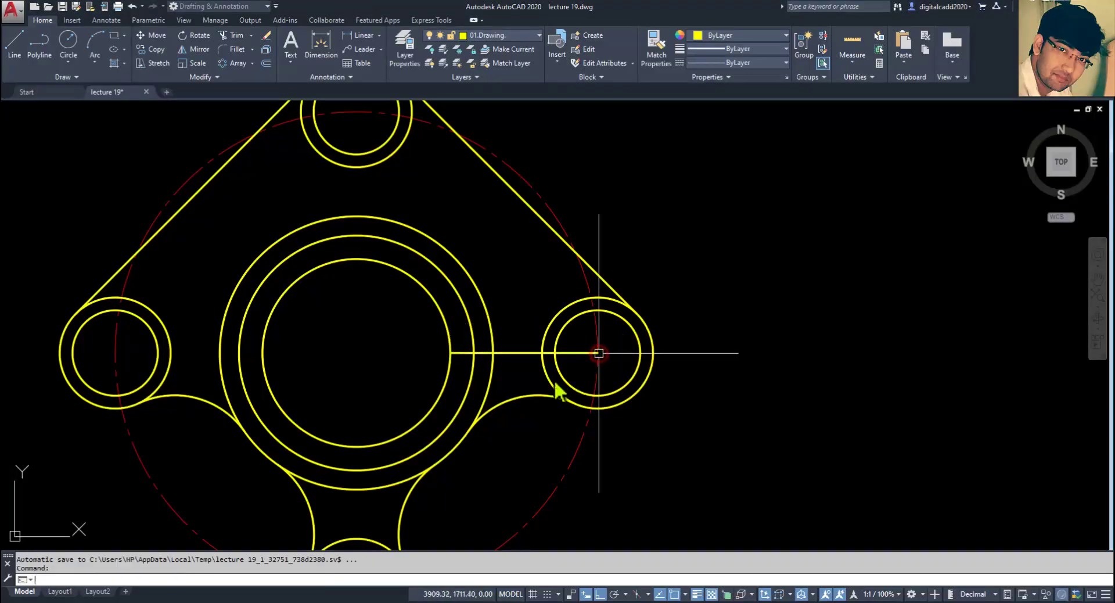
Offset the horizontal line by 10 to both sides for the connecting bar and delete the original line
key("alt+Tab")
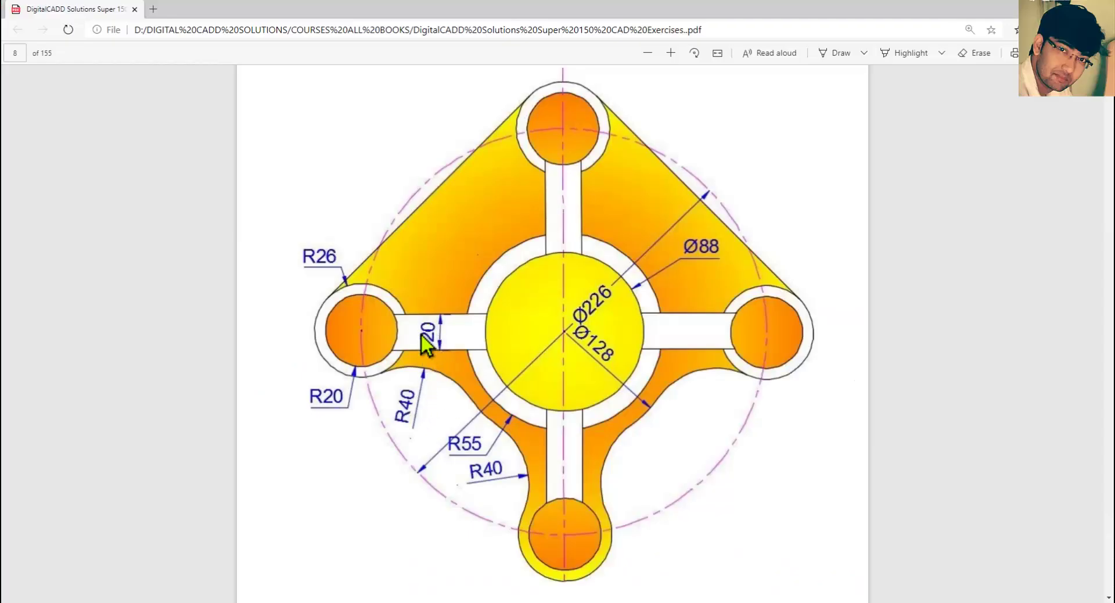
key("alt+Tab")
left_click(266, 64)
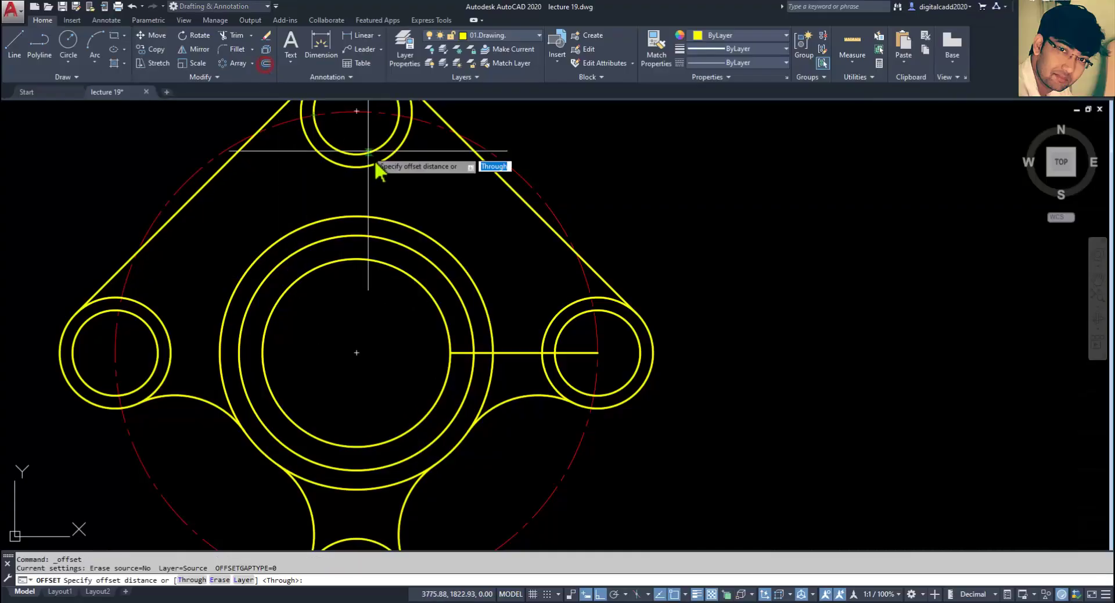
type("10")
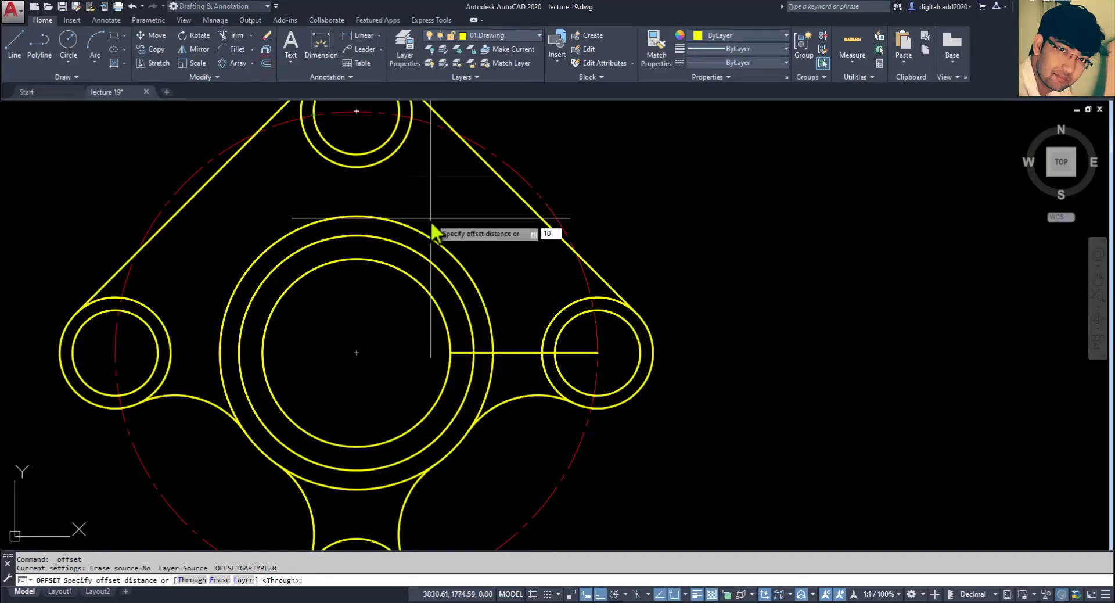
key("Return")
left_click(514, 351)
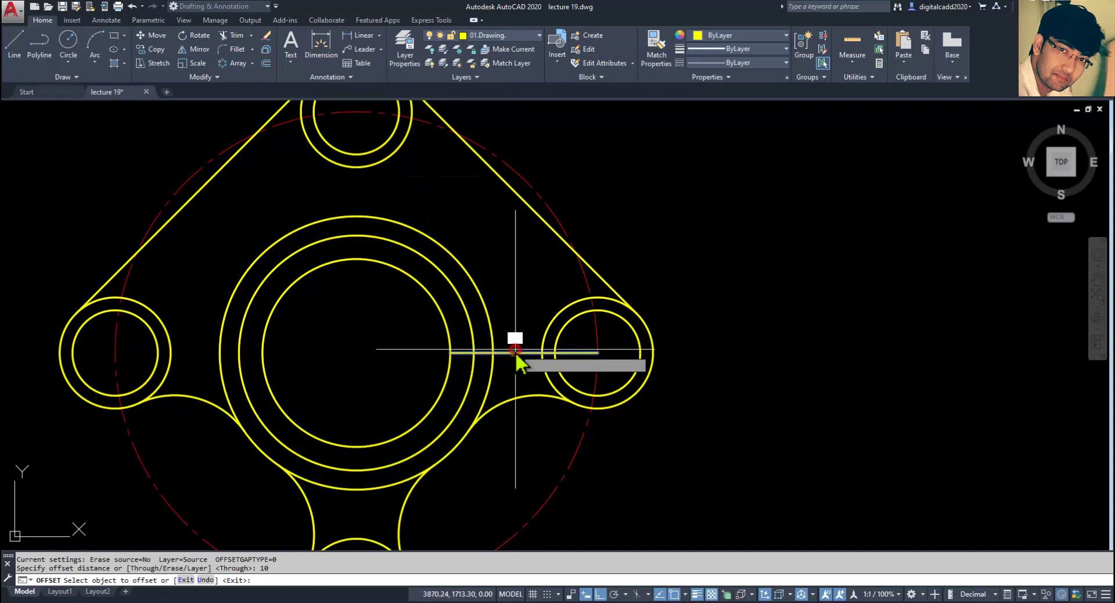
left_click(519, 311)
left_click(518, 352)
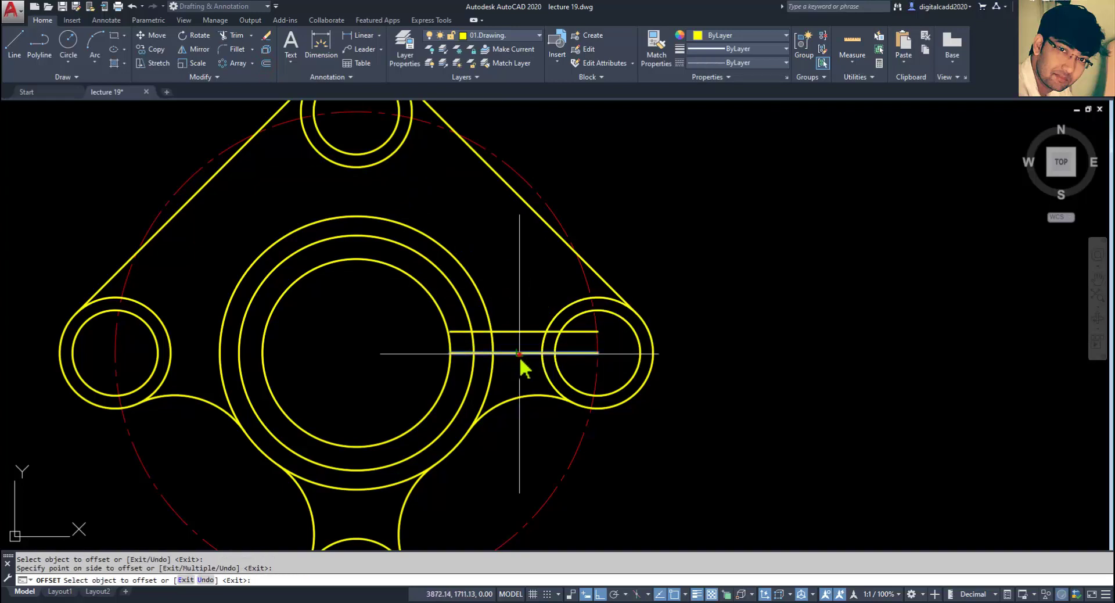
left_click(522, 387)
key("Return")
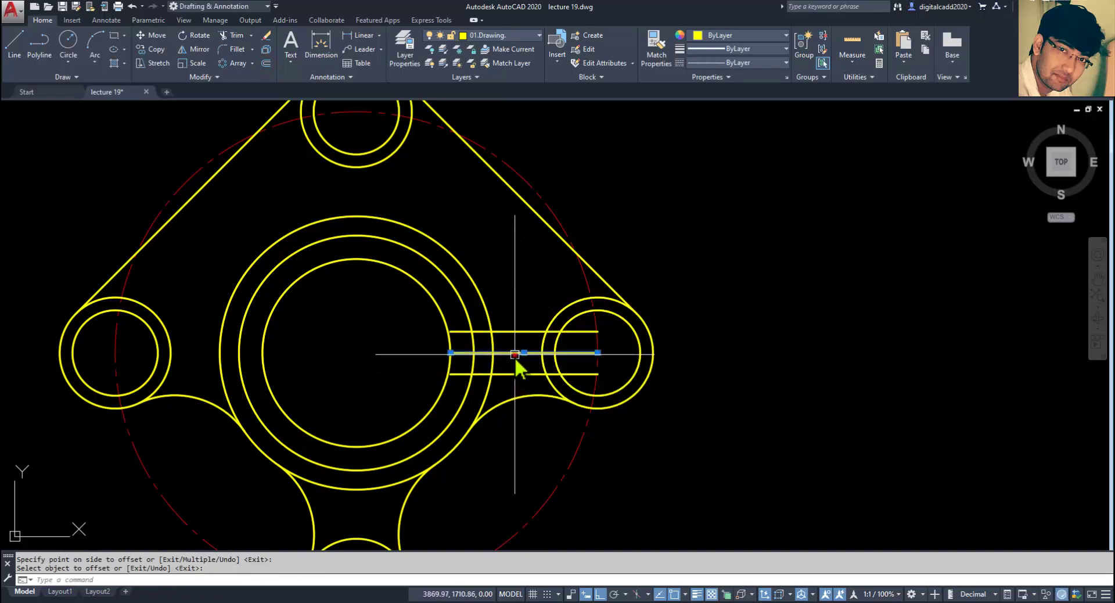
left_click(514, 352)
key("Delete")
Trim the bar lines inside the right lobe's inner circle and the outer circle's arc between them, and erase the leftover line pieces
scroll(511, 350, "up", 2)
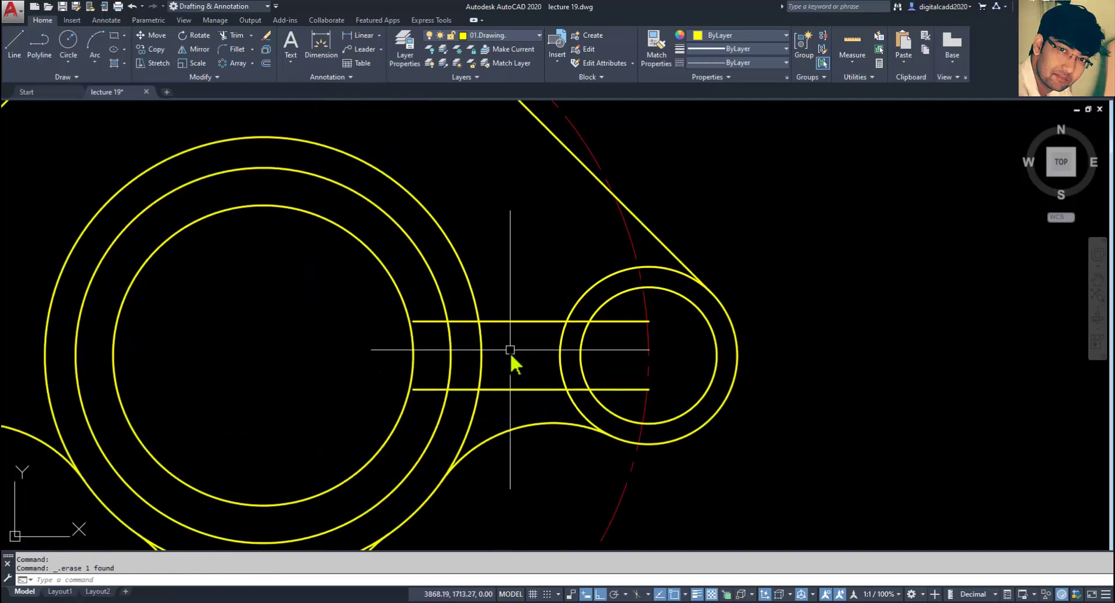
type("tr")
key("Return")
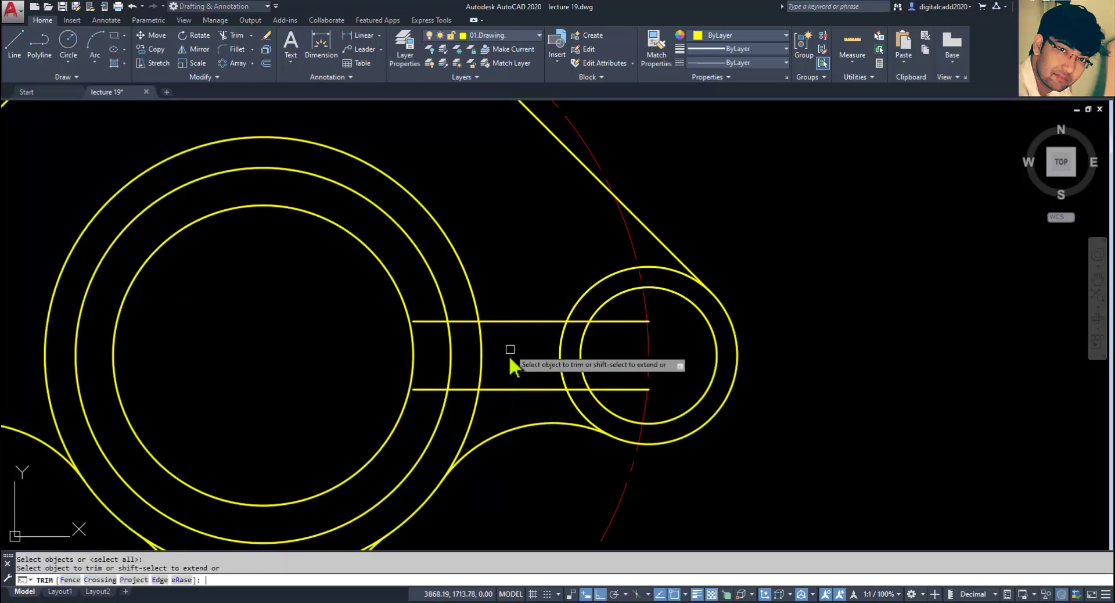
key("alt+Tab")
key("alt+Tab")
left_click(637, 322)
left_click(614, 400)
left_click(616, 371)
key("alt+Tab")
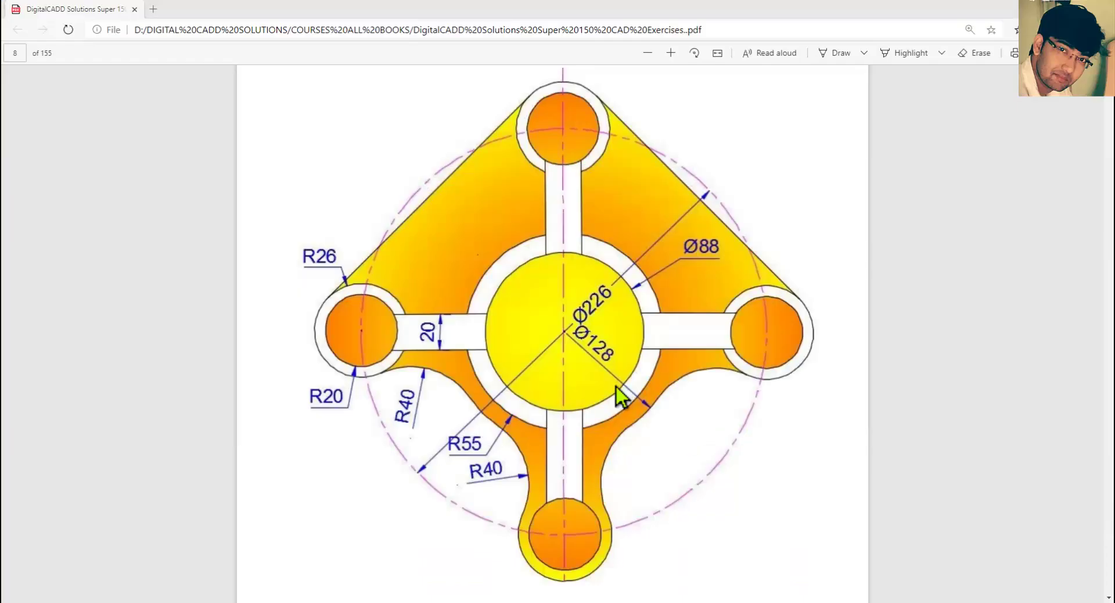
key("alt+Tab")
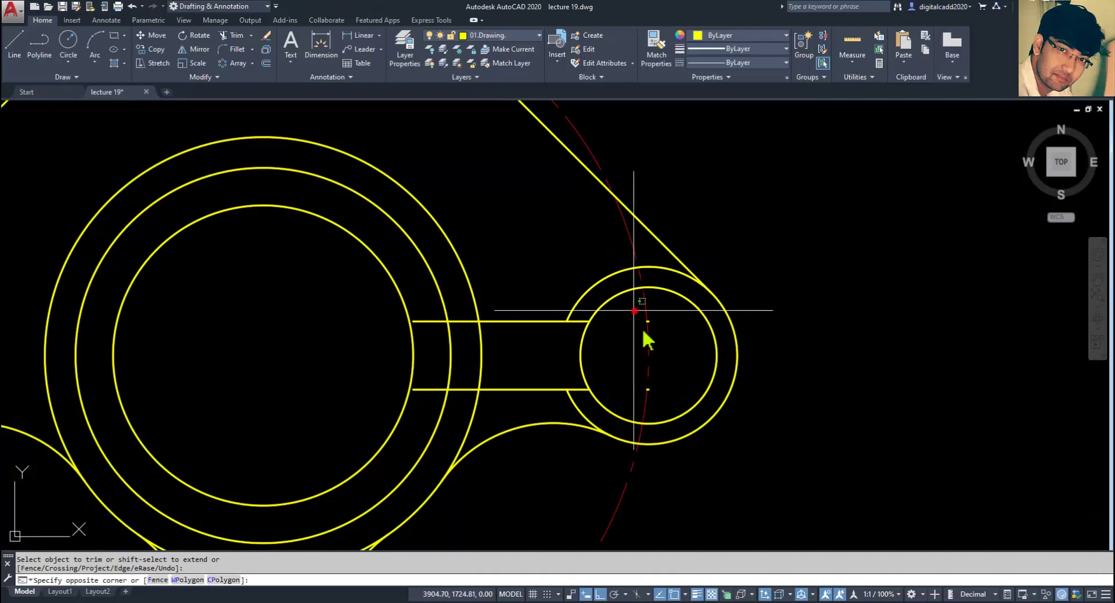
left_click(677, 403)
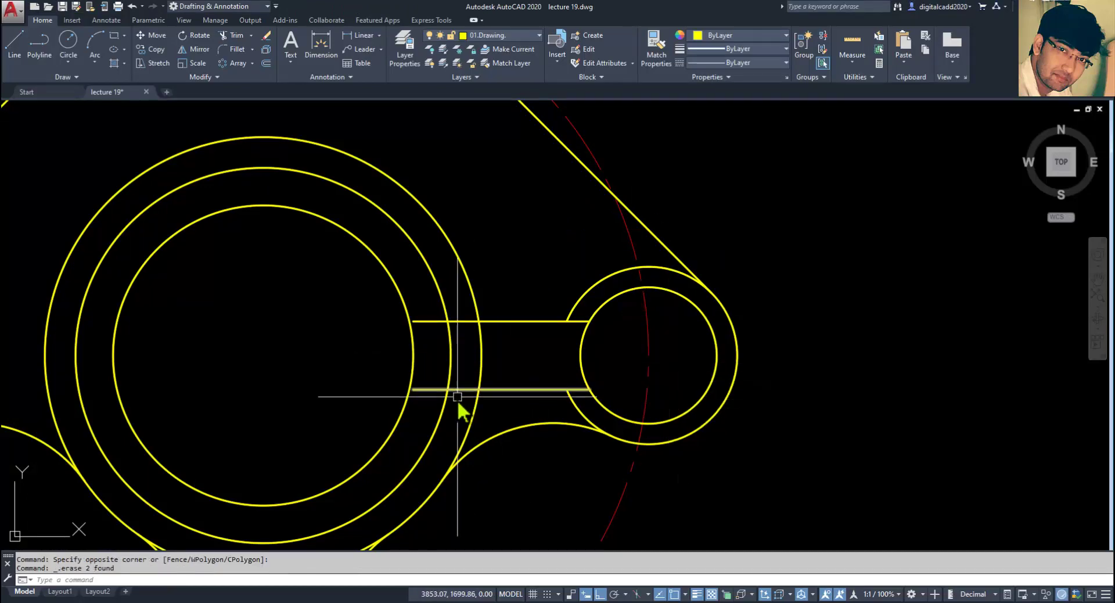
Compare with the exercises PDF, trim the 128 diameter circle at the side connecting arcs, and erase its upper portion
key("alt+Tab")
key("alt+Tab")
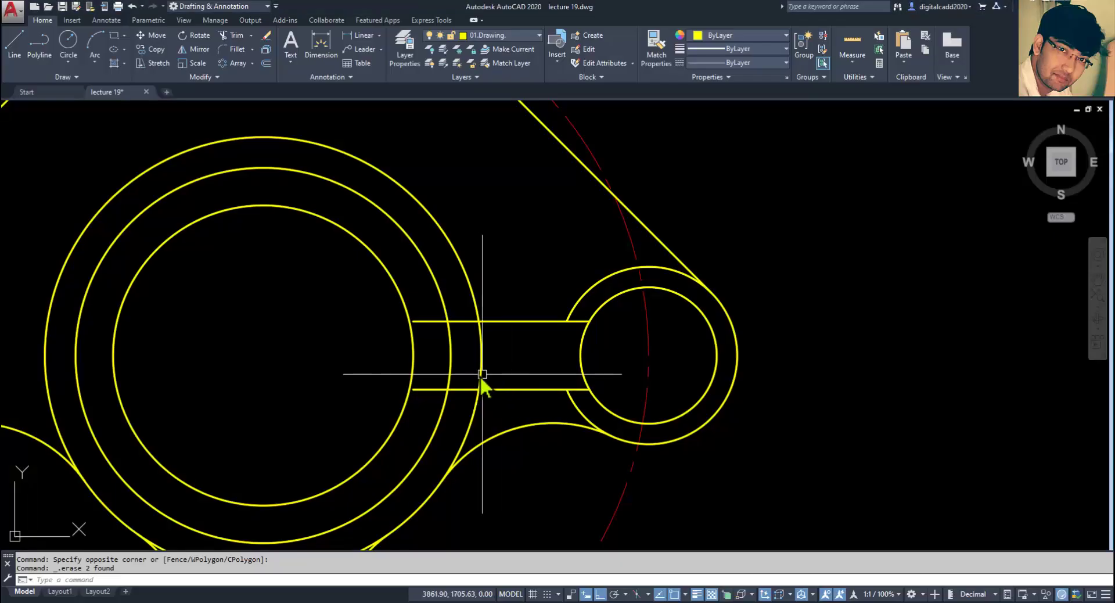
scroll(522, 360, "down", 3)
key("alt+Tab")
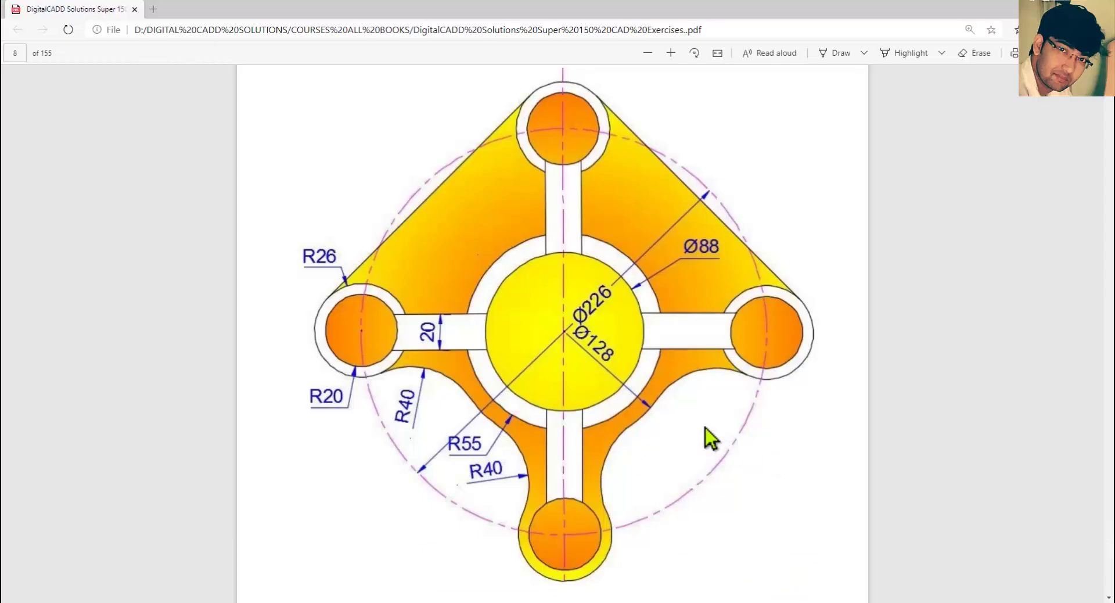
key("alt+Tab")
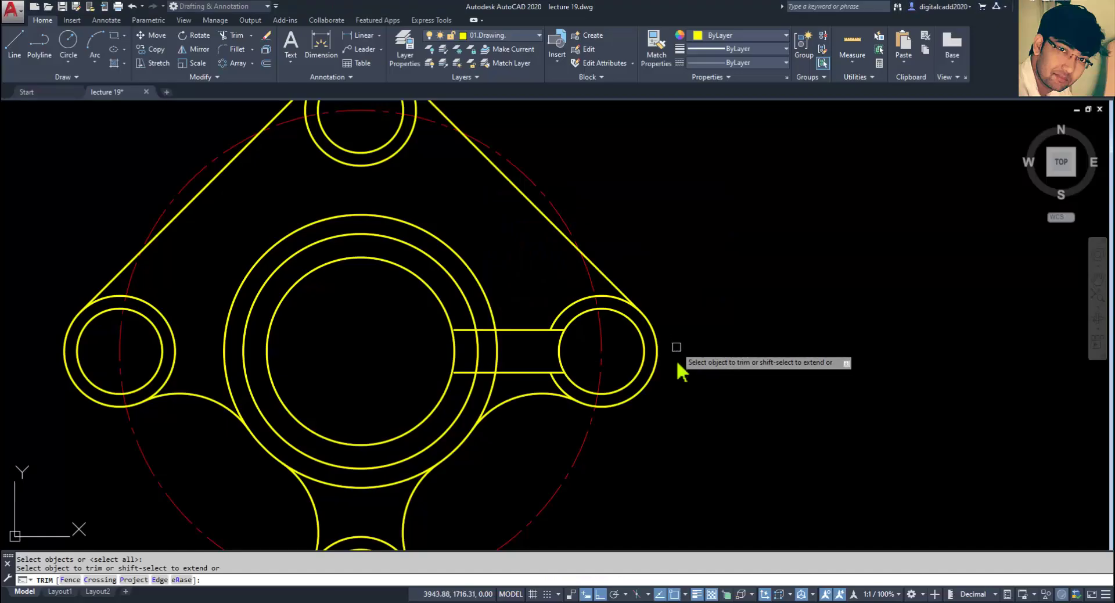
key("alt+Tab")
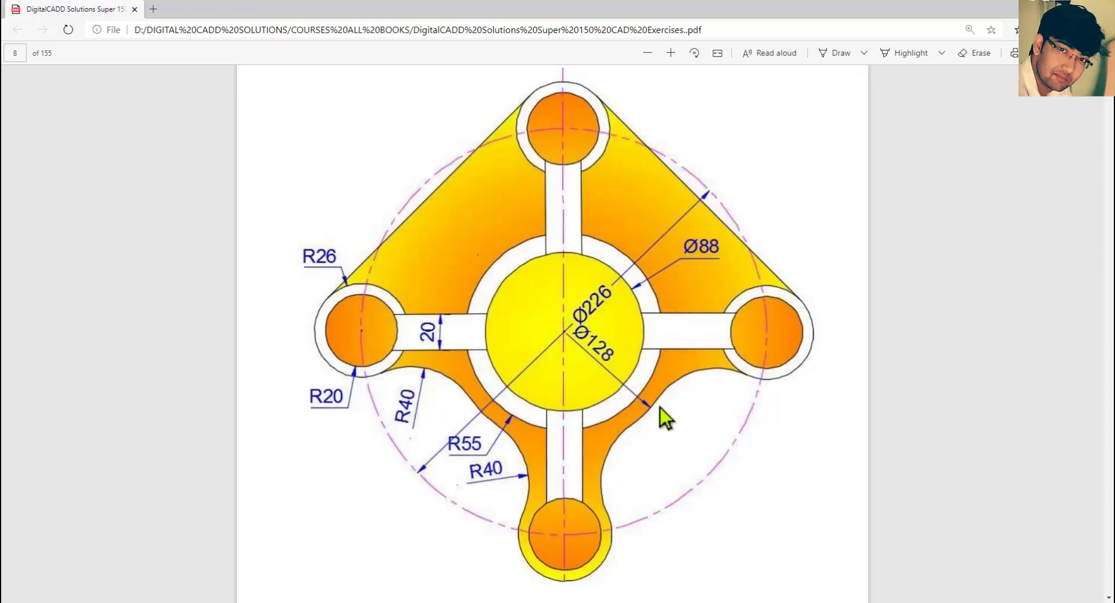
key("alt+Tab")
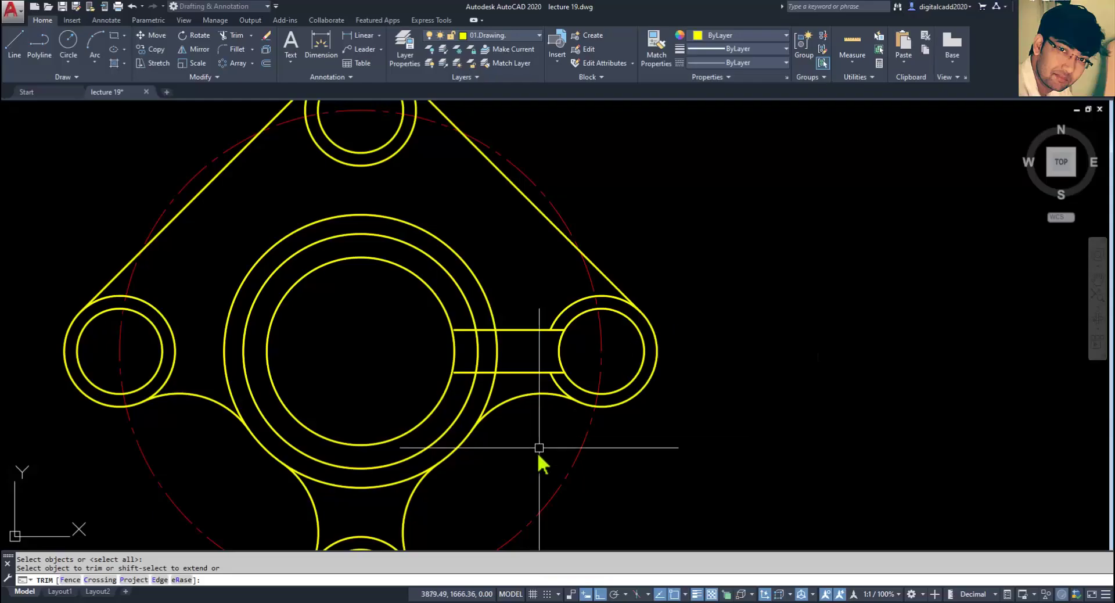
key("Escape")
key("Return")
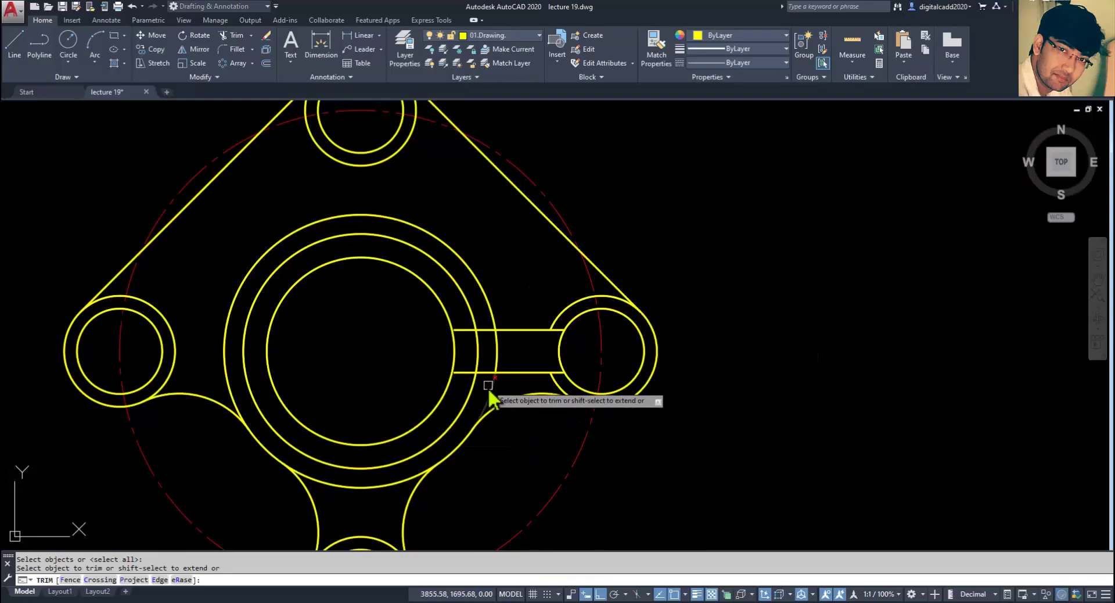
mouse_move(222, 382)
left_mouse_down()
mouse_move(398, 326)
mouse_move(230, 299)
left_mouse_up()
key("Return")
left_click(498, 350)
key("Delete")
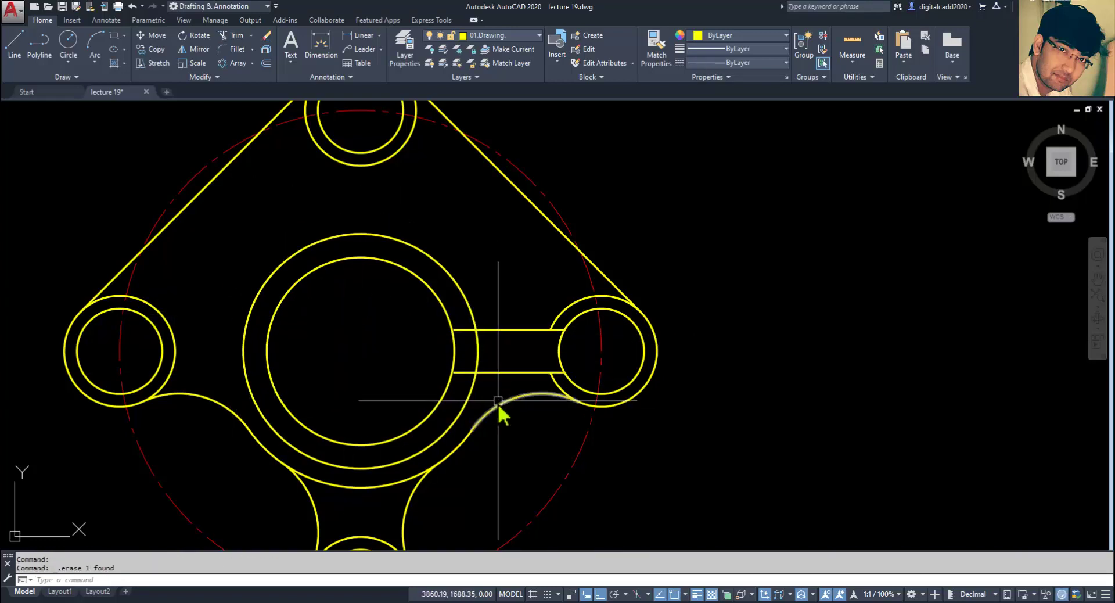
Trim away the R55 circle's arc between the two right bar lines, leaving the lines extended to the 88 diameter circle
type("tr")
key("Return")
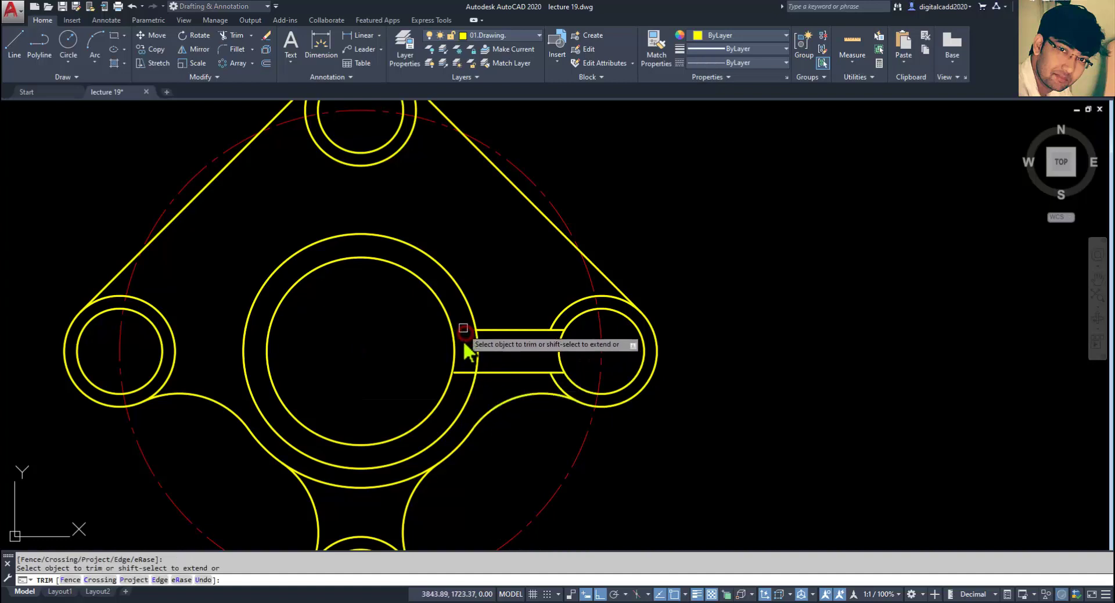
key("alt+Tab")
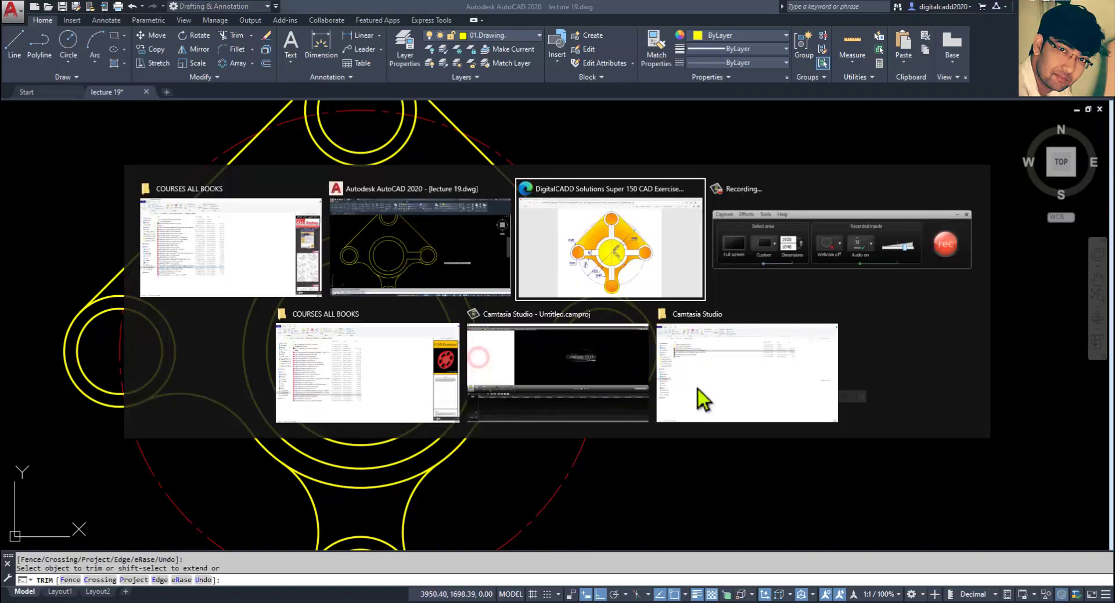
key("alt+Tab")
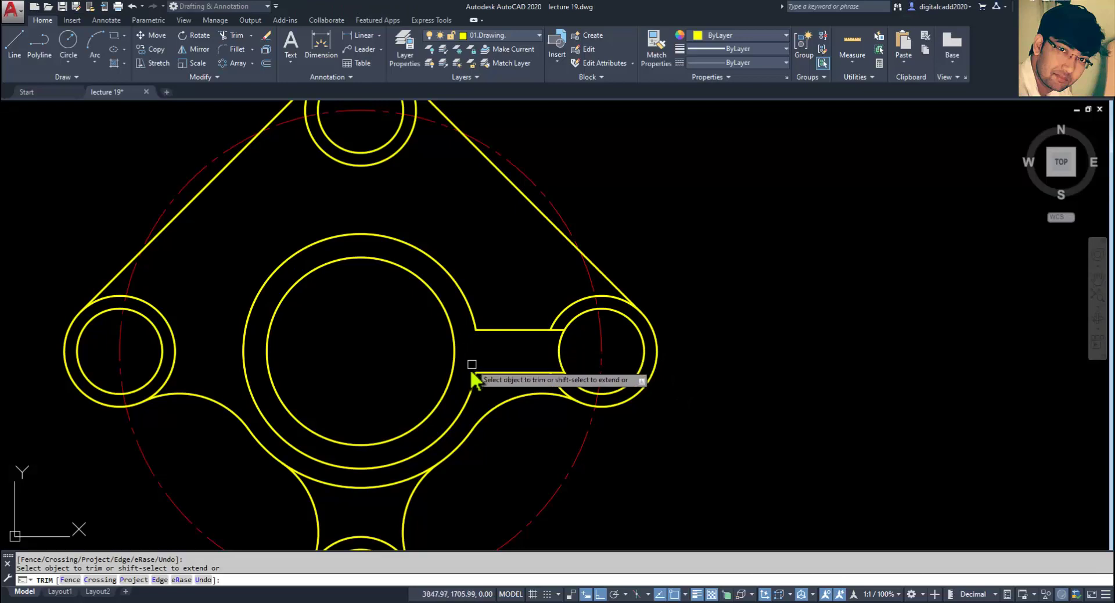
left_click(478, 352)
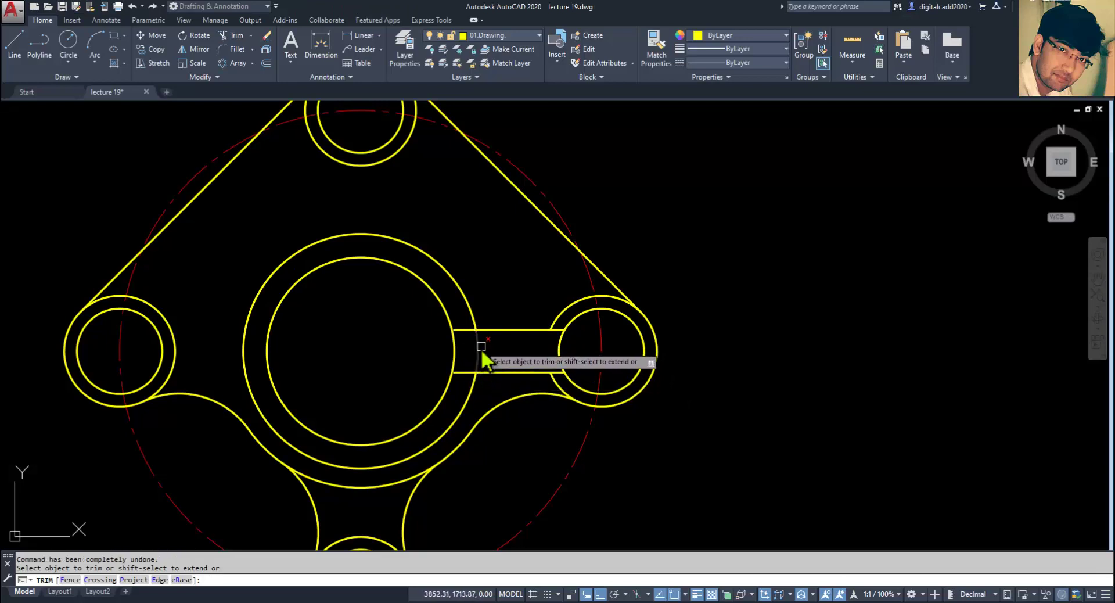
left_click(467, 372)
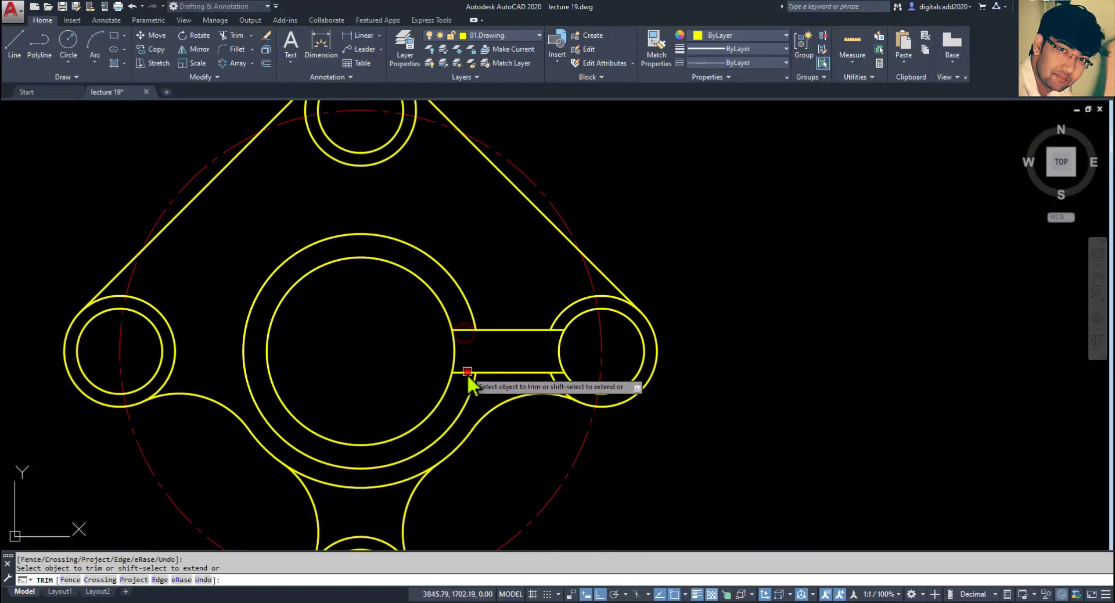
Polar-array the two right bar lines about the central circle's center with 4 items over 360 degrees
key("alt+Tab")
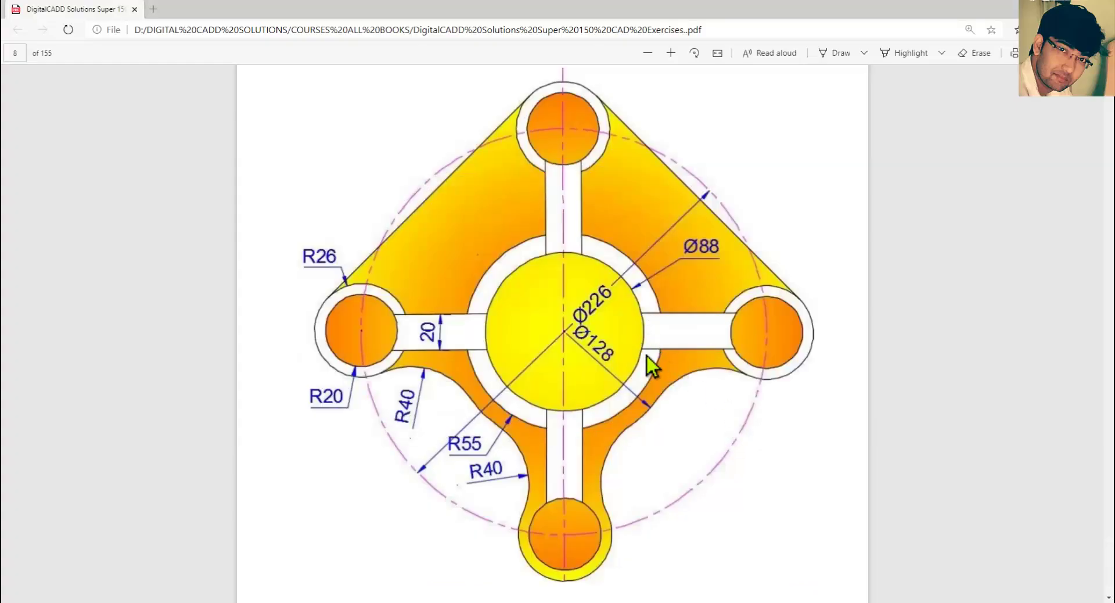
key("alt+Tab")
left_click(521, 308)
left_click(504, 372)
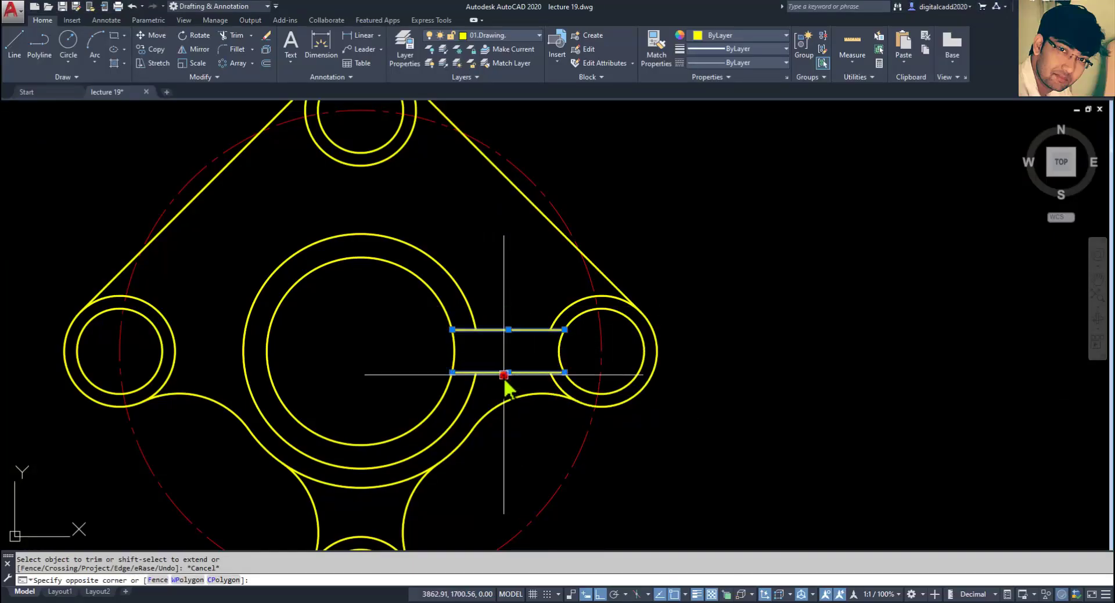
left_click(226, 65)
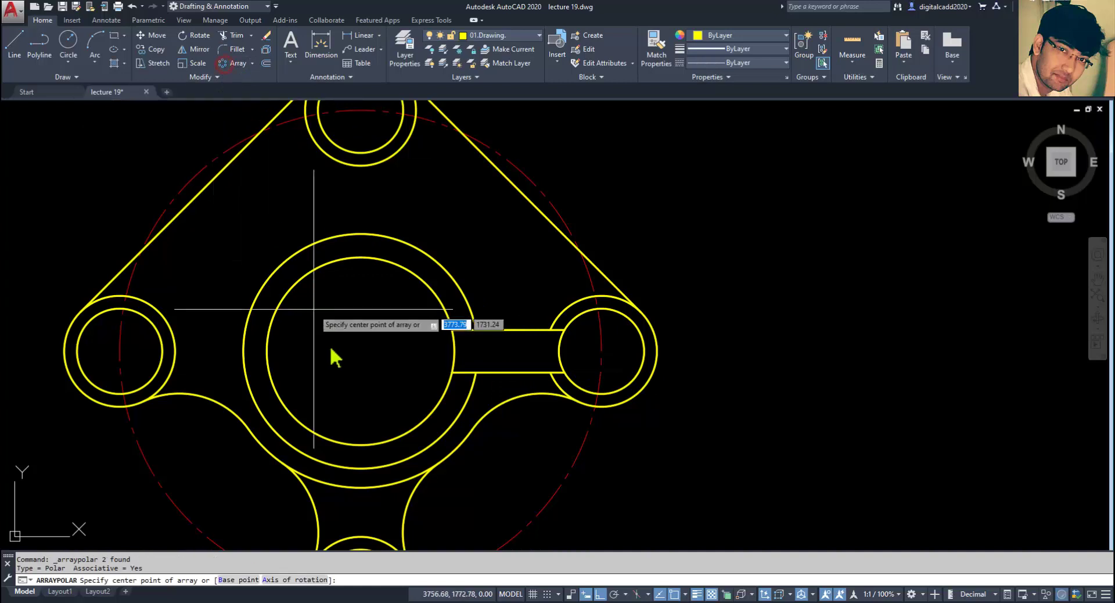
left_click(360, 350)
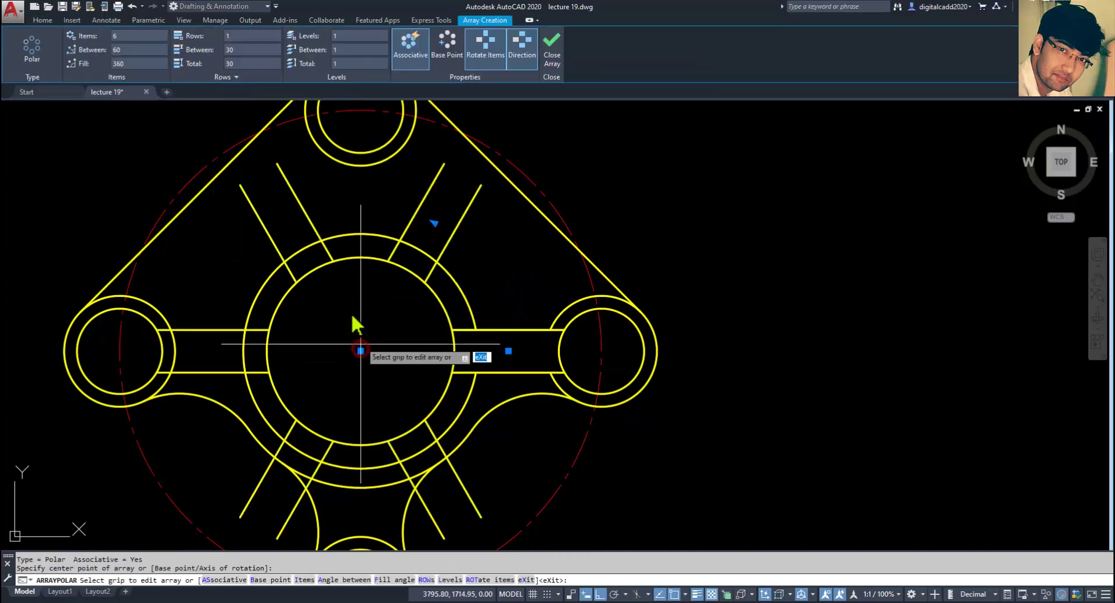
left_click(133, 34)
type("4")
key("Return")
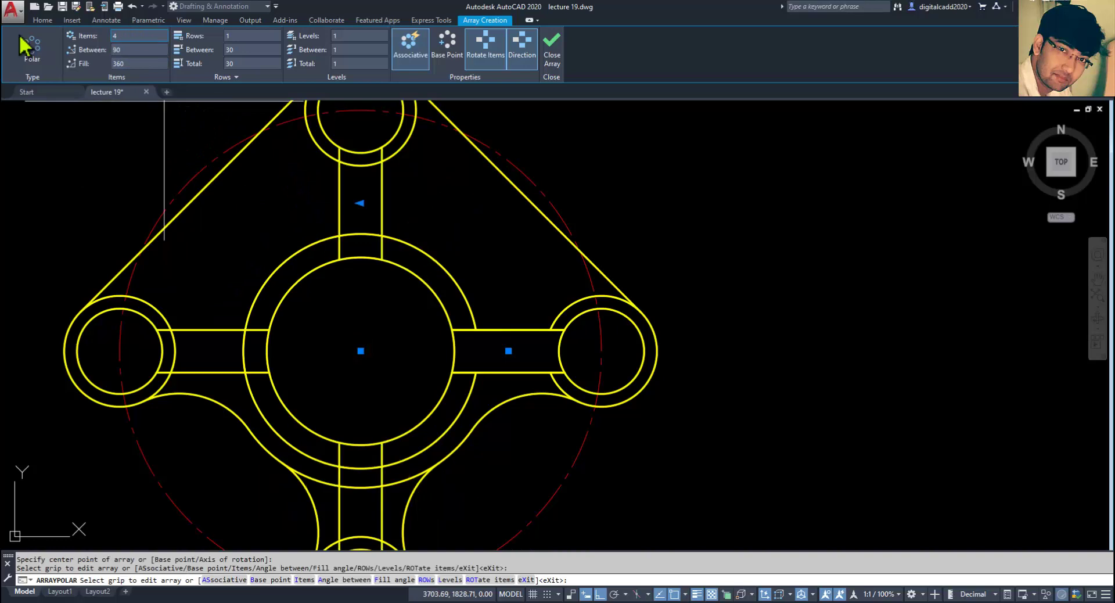
key("Escape")
Trim the R55 circle and the lobes' outer circles between the bar lines of the left and upper bars
middle_click_drag(357, 392, 436, 380)
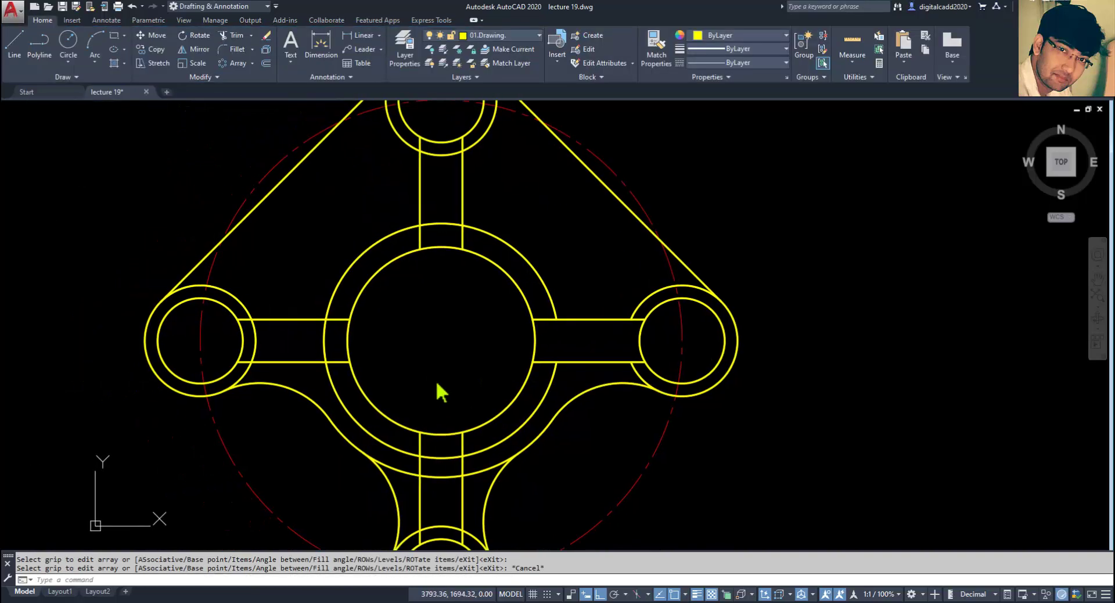
type("tr")
key("Return")
key("Return")
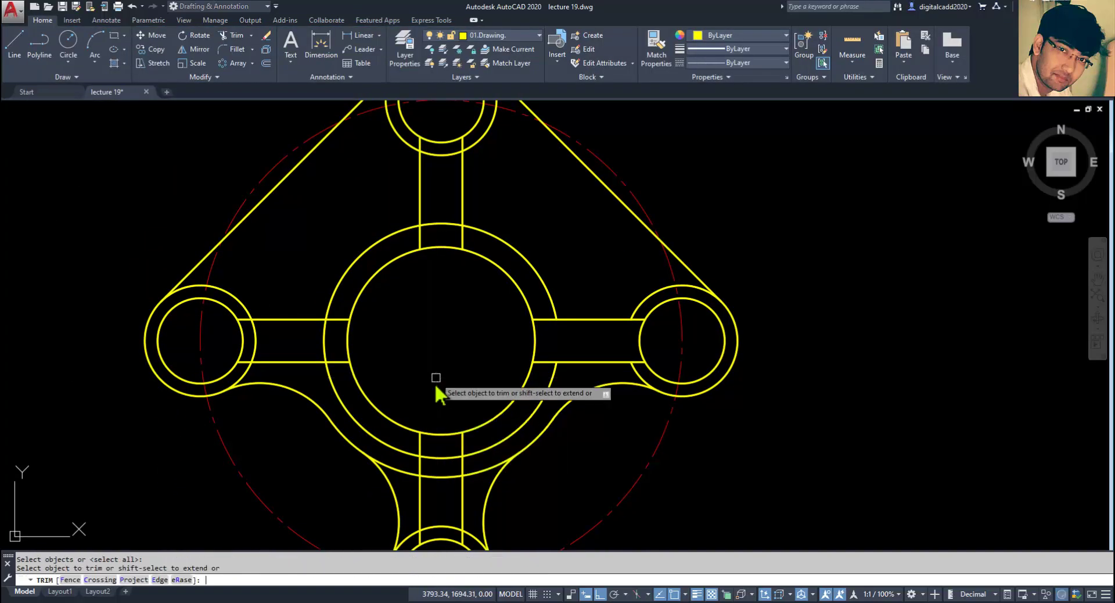
left_click(324, 339)
left_click(253, 340)
left_click(438, 228)
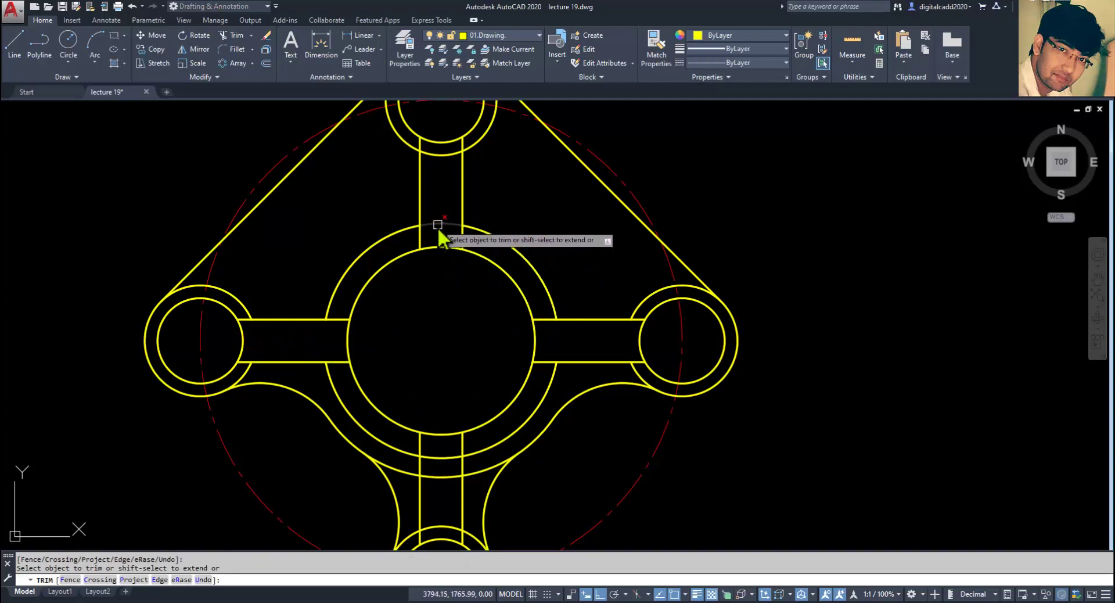
left_click(446, 155)
Compare with the exercises PDF, then trim the 128 diameter arc across the lower neck and the R55 arc between the lower bar lines
middle_click_drag(441, 476, 455, 409)
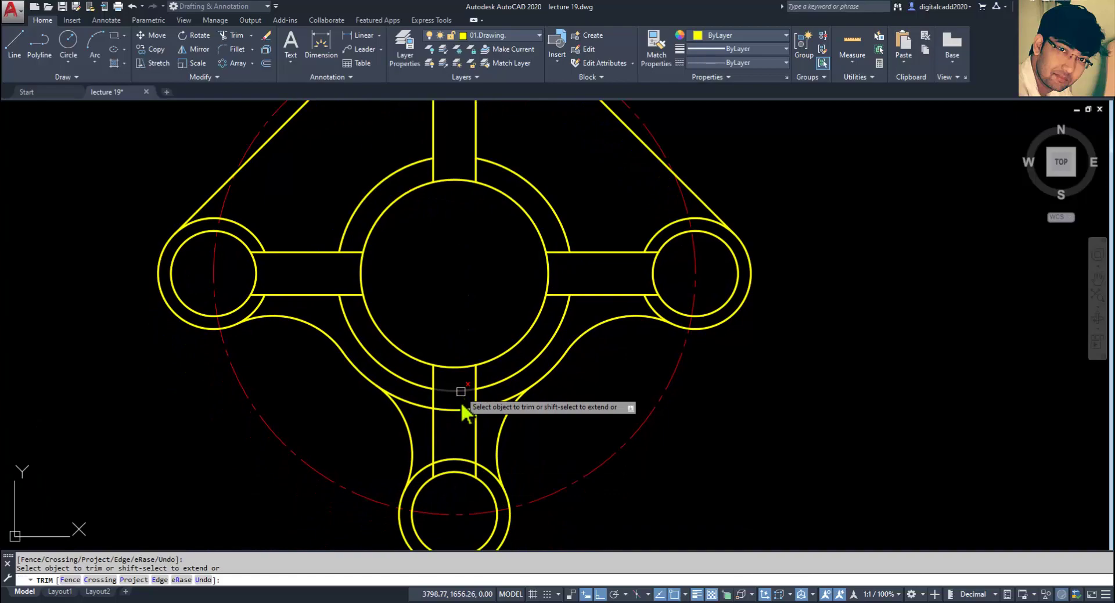
key("alt+Tab")
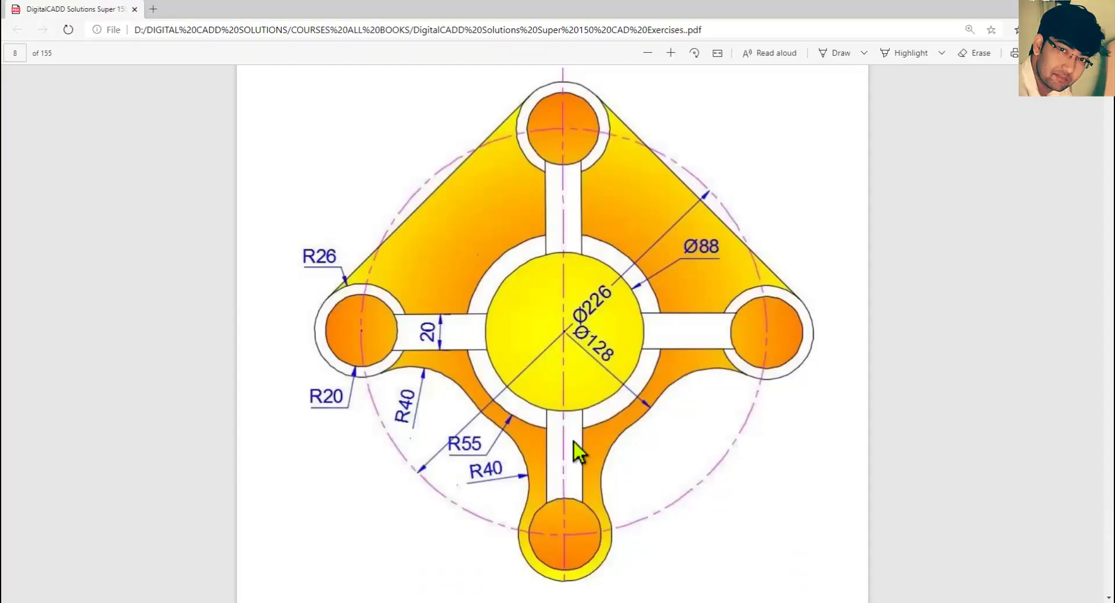
key("alt+Tab")
key("alt+Tab")
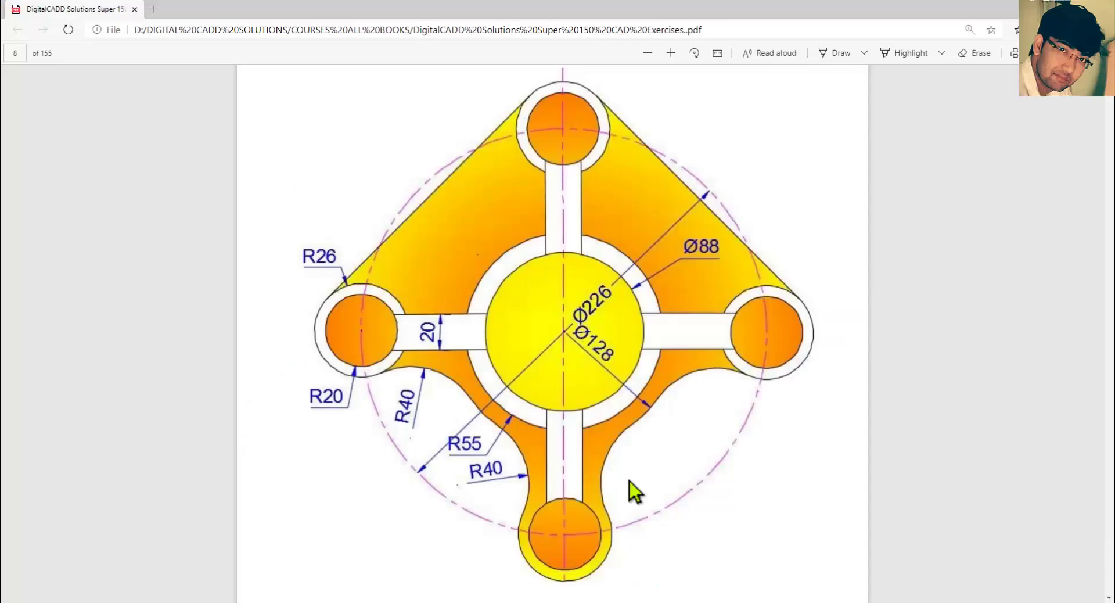
key("alt+Tab")
left_click(427, 407)
left_click(465, 412)
left_click(482, 405)
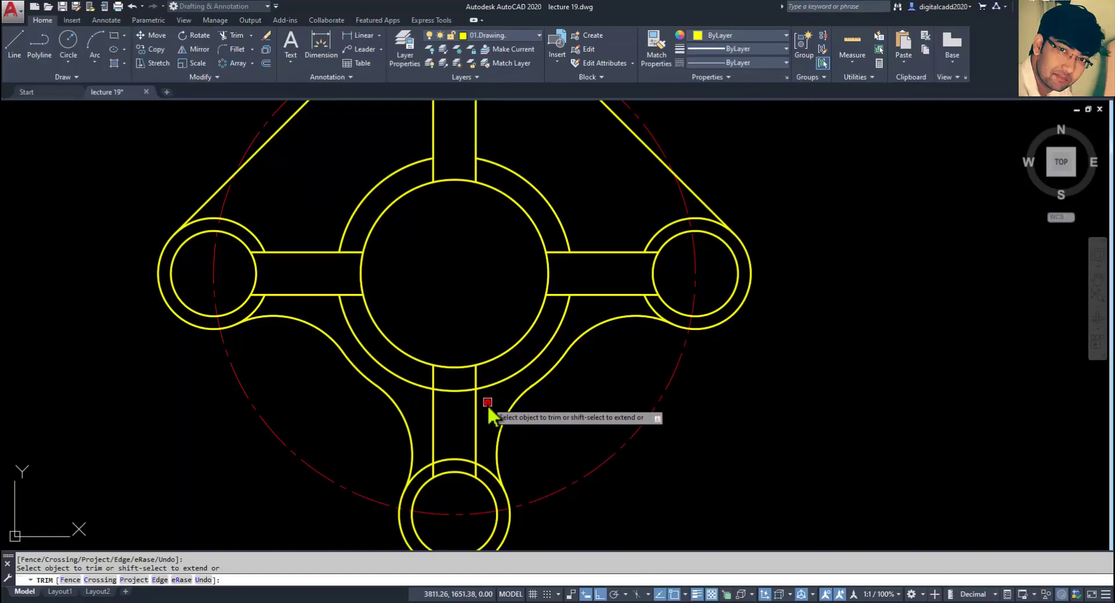
key("alt+Tab")
key("alt+Tab")
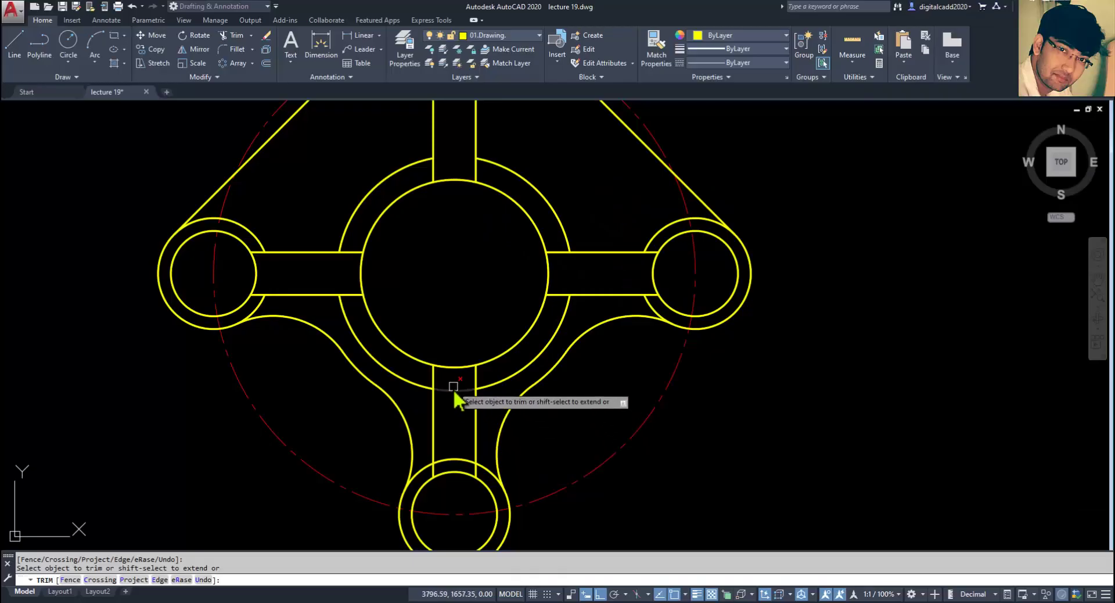
key("Return")
Compare the whole plate outline with the exercise drawing on page 8 of the PDF
scroll(584, 403, "down", 2)
middle_click_drag(584, 404, 500, 430)
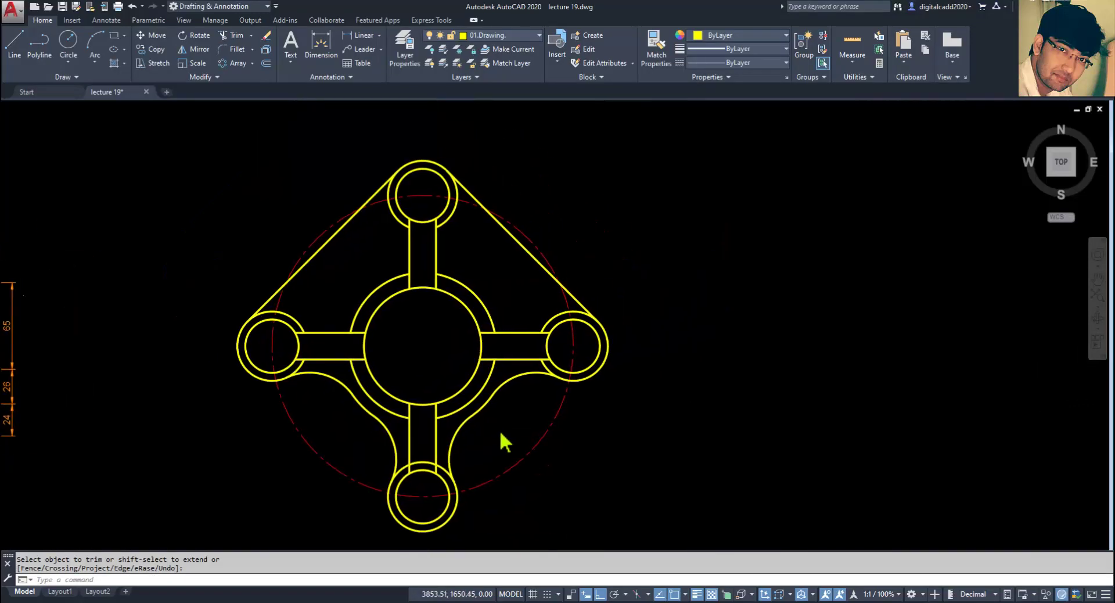
key("alt+Tab")
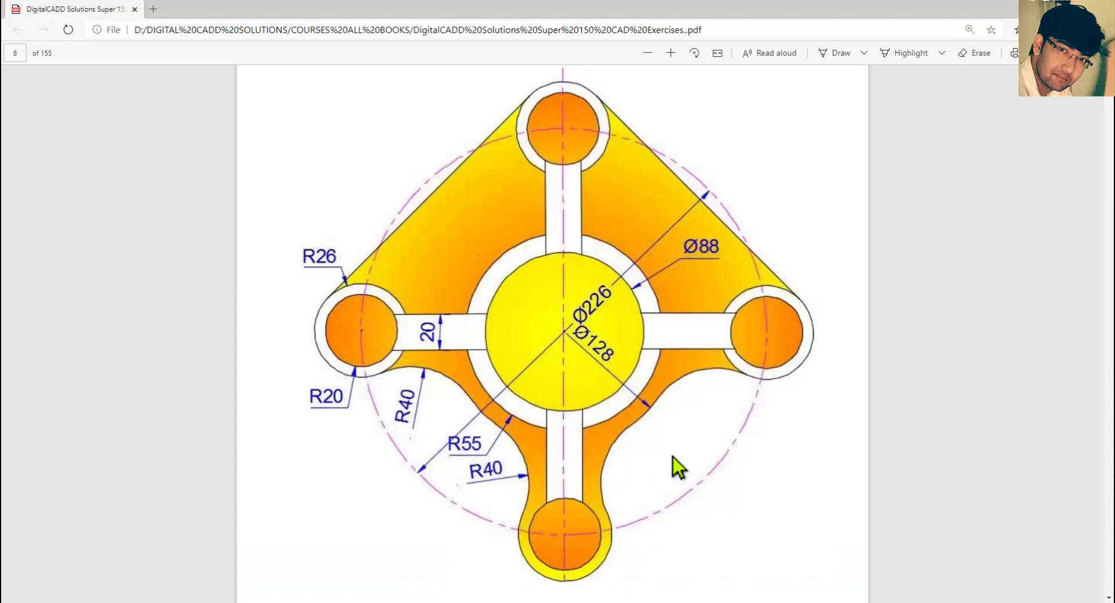
key("alt+Tab")
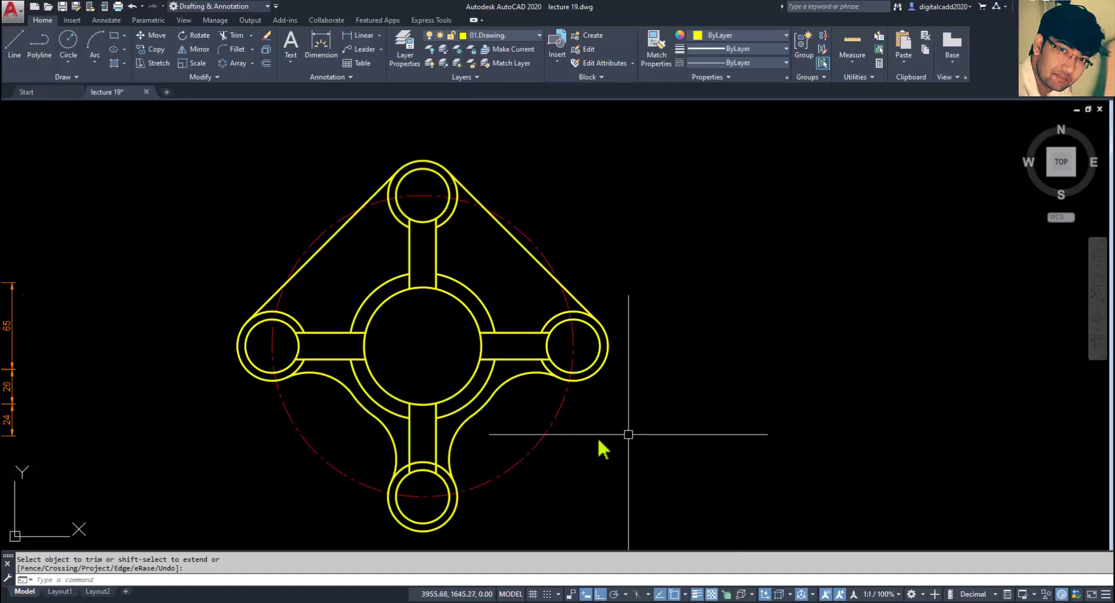
middle_click_drag(573, 423, 602, 450)
key("alt+Tab")
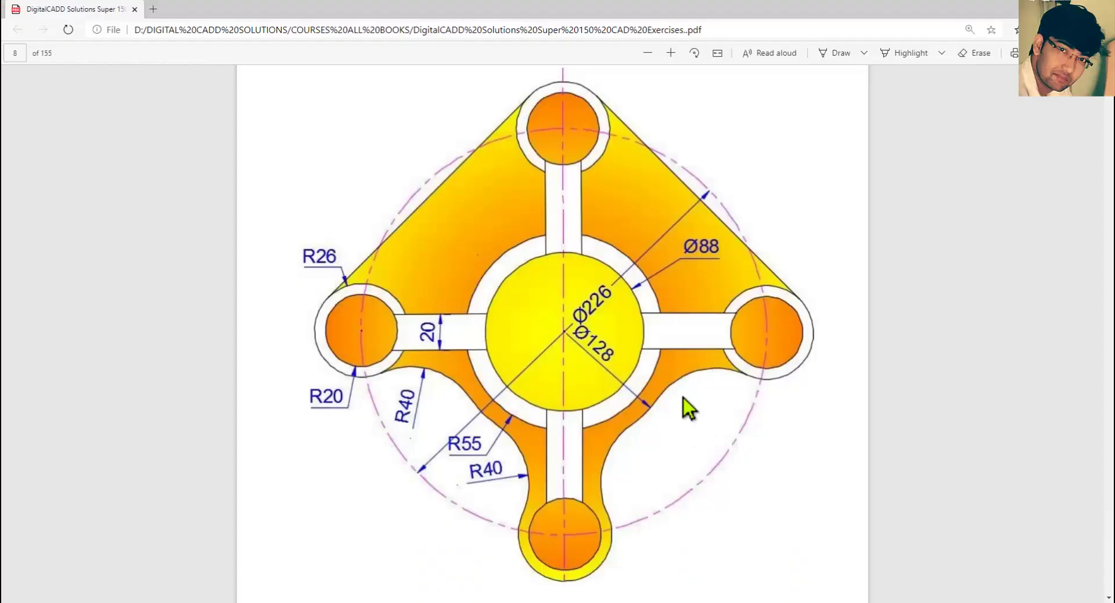
key("alt+Tab")
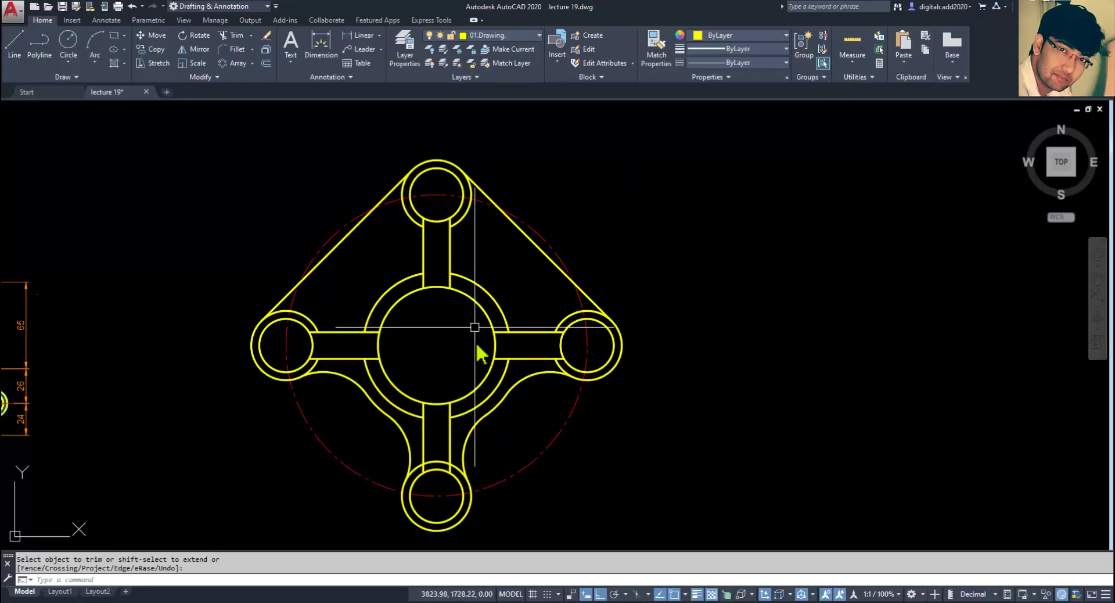
key("alt+Tab")
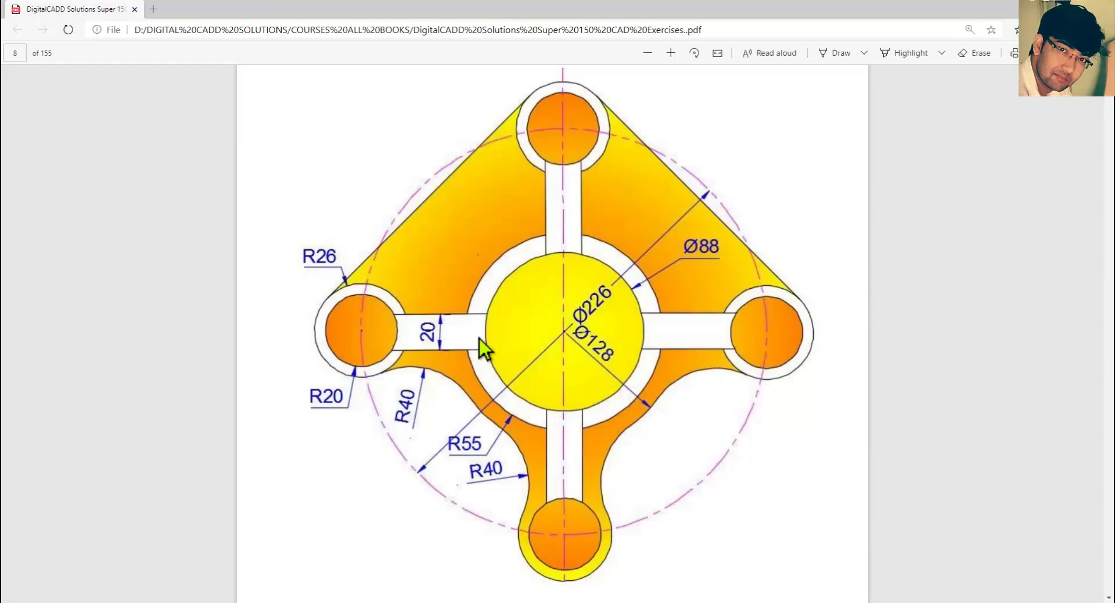
key("alt+Tab")
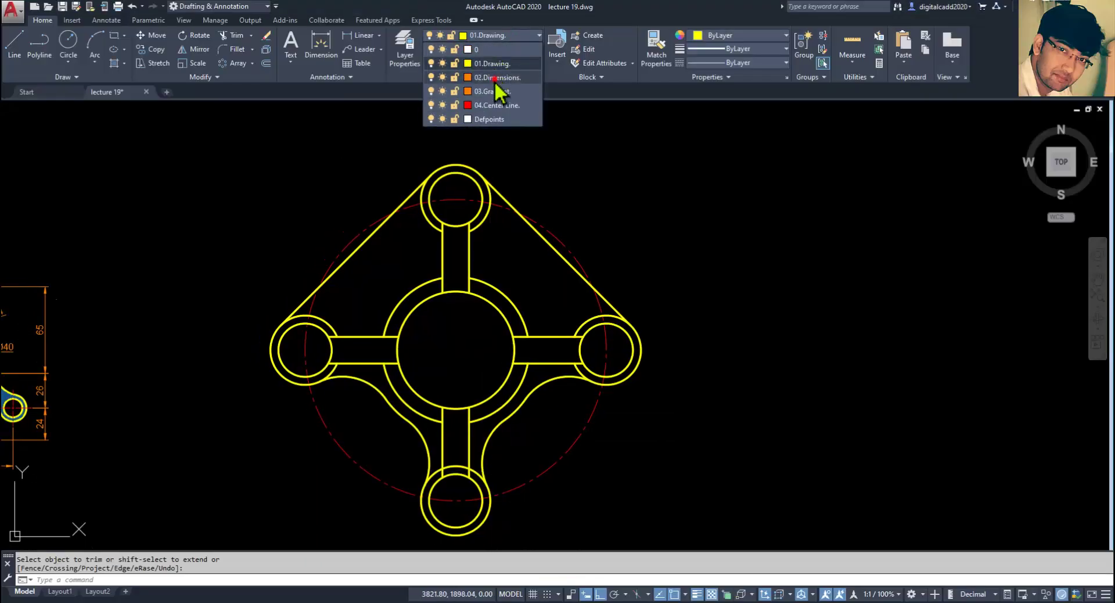
left_click(495, 83)
key("alt+Tab")
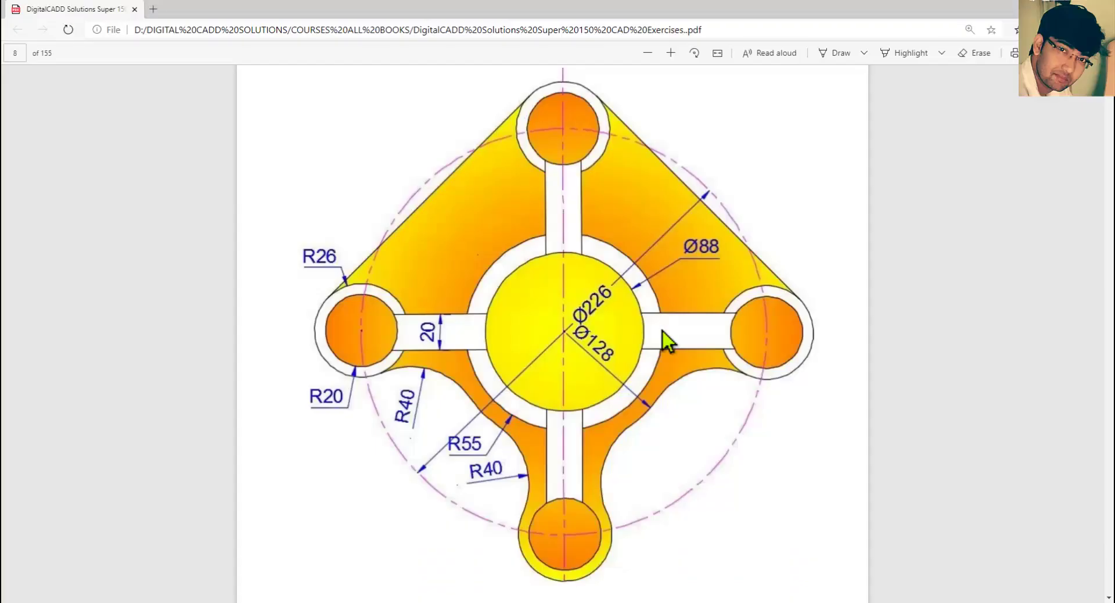
key("alt+Tab")
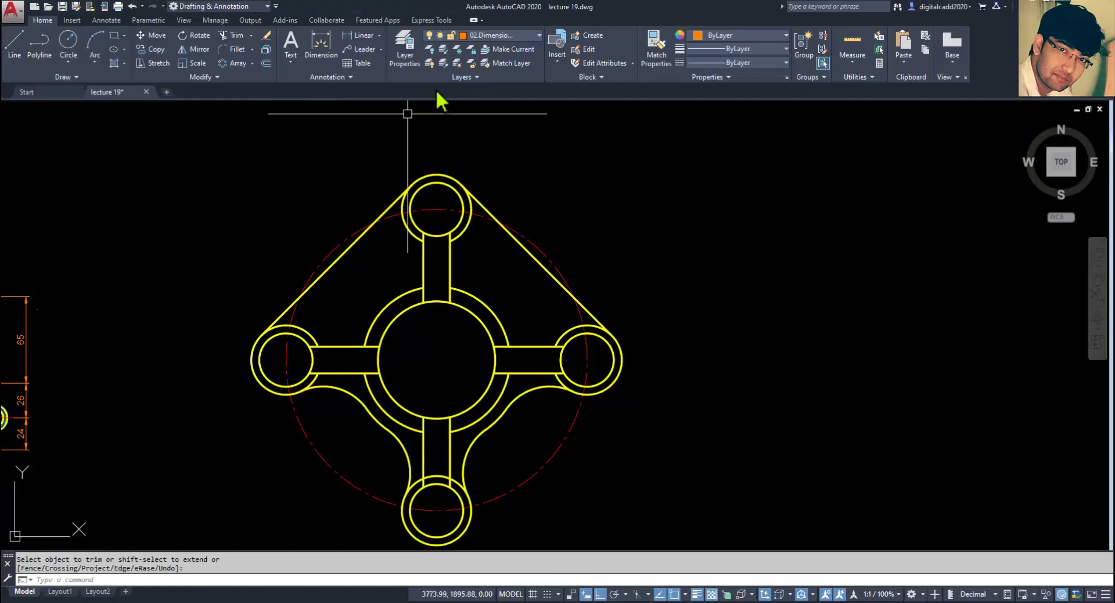
Make 04.Center Line the current layer and add a center mark to the large dash-dot circle through the lobes
left_click(484, 36)
left_click(511, 110)
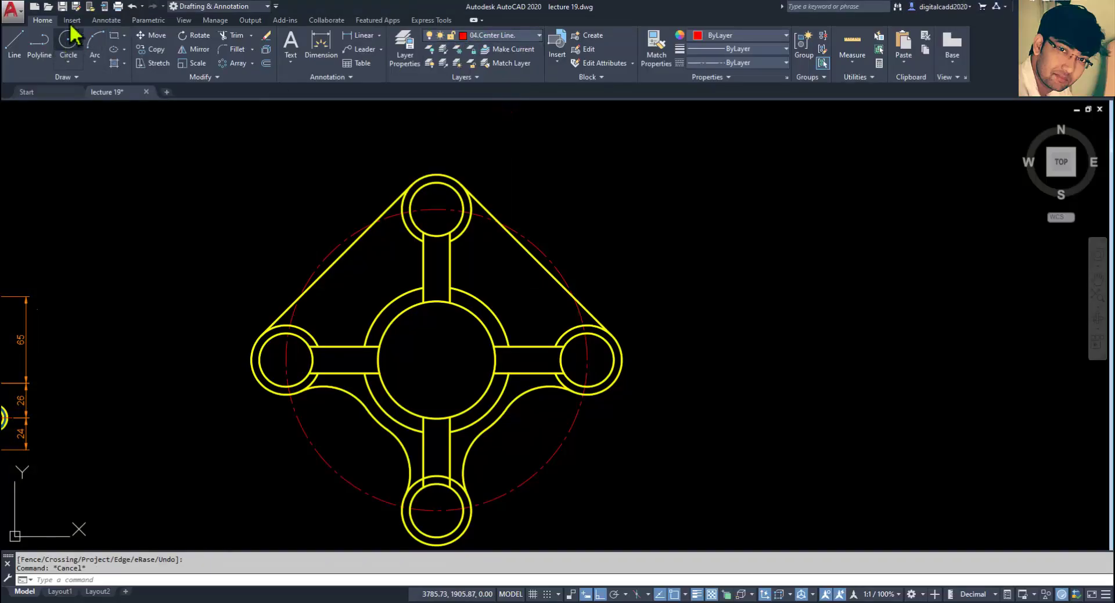
left_click(107, 19)
left_click(387, 46)
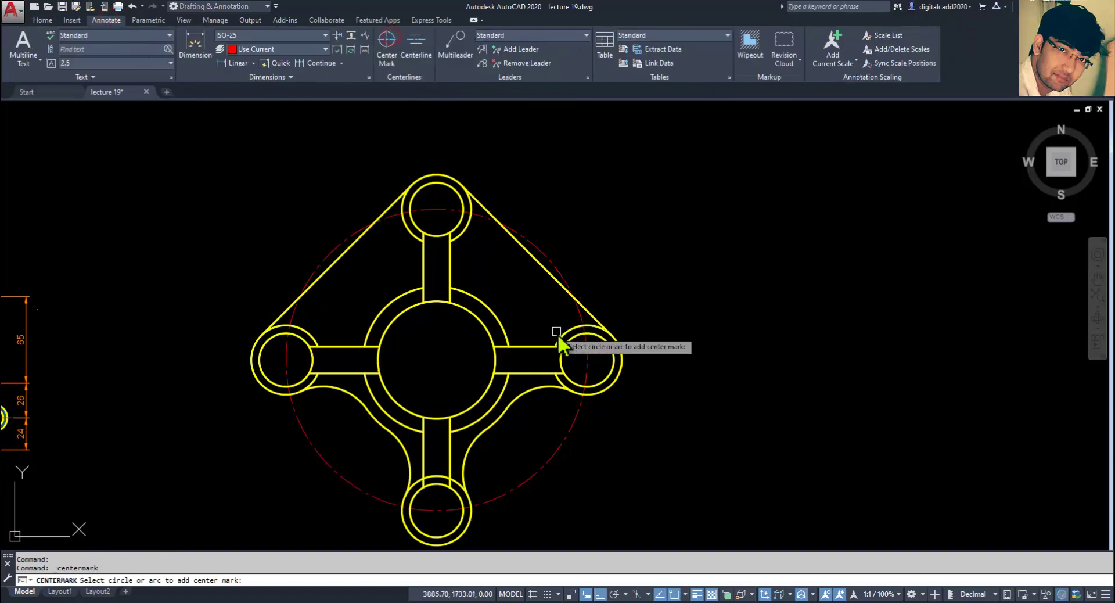
left_click(561, 278)
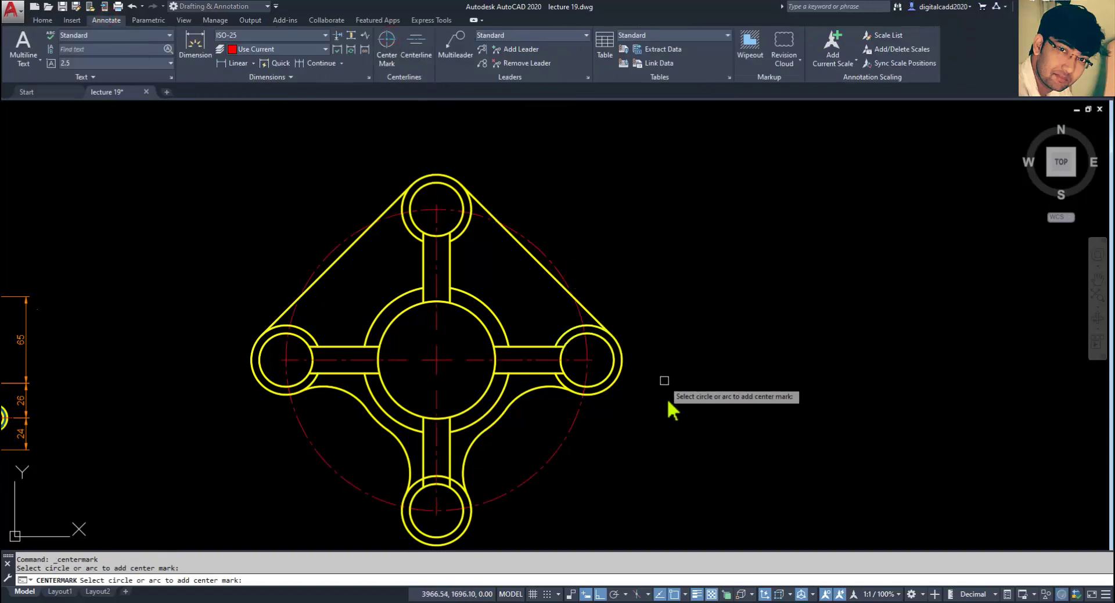
key("Return")
Make the 02.Dimensions layer current and add a diameter dimension to the dash-dot circle, placing its text outside at the lower right
middle_click_drag(666, 432, 683, 421)
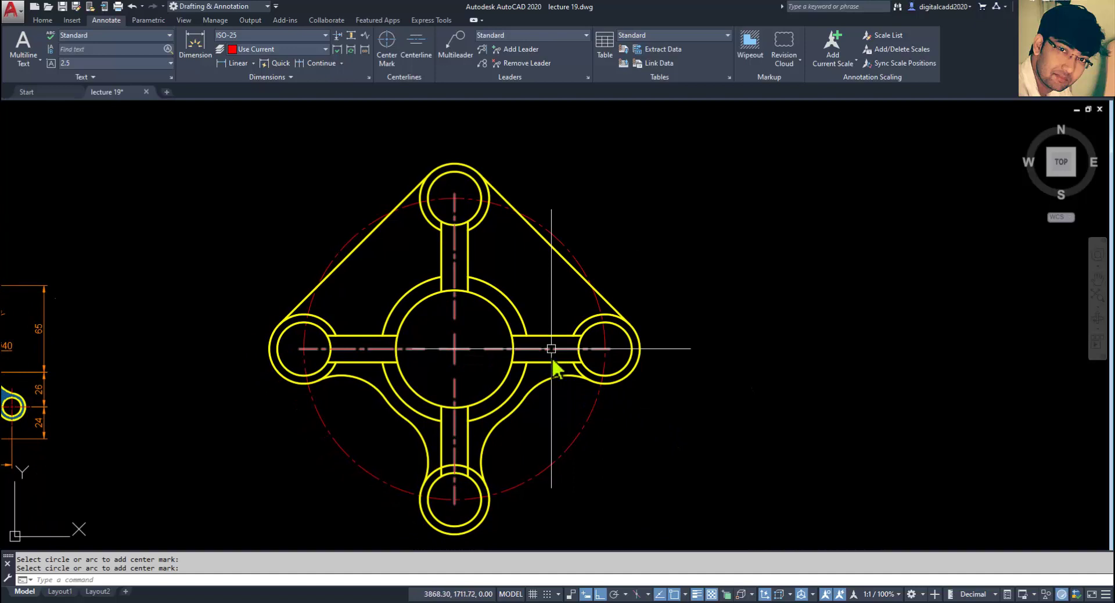
left_click(42, 21)
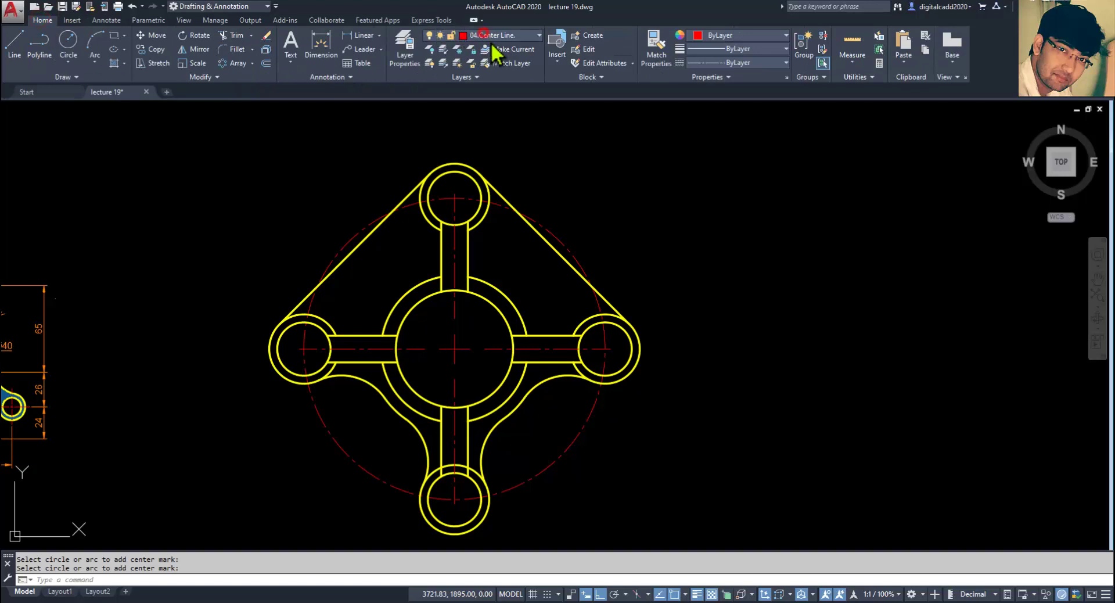
left_click(514, 99)
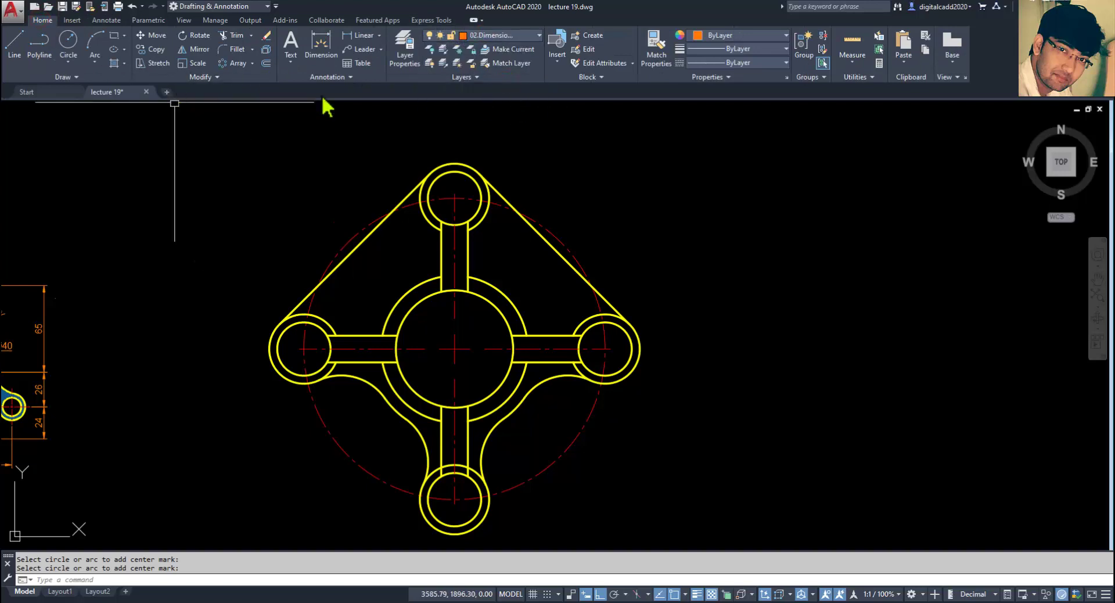
key("alt+Tab")
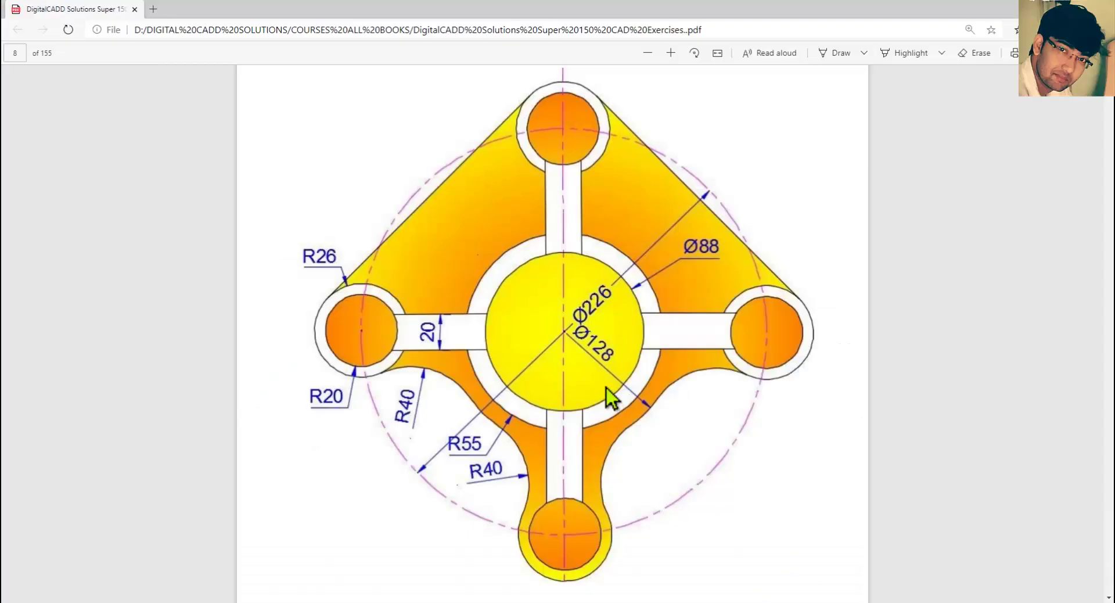
key("alt+Tab")
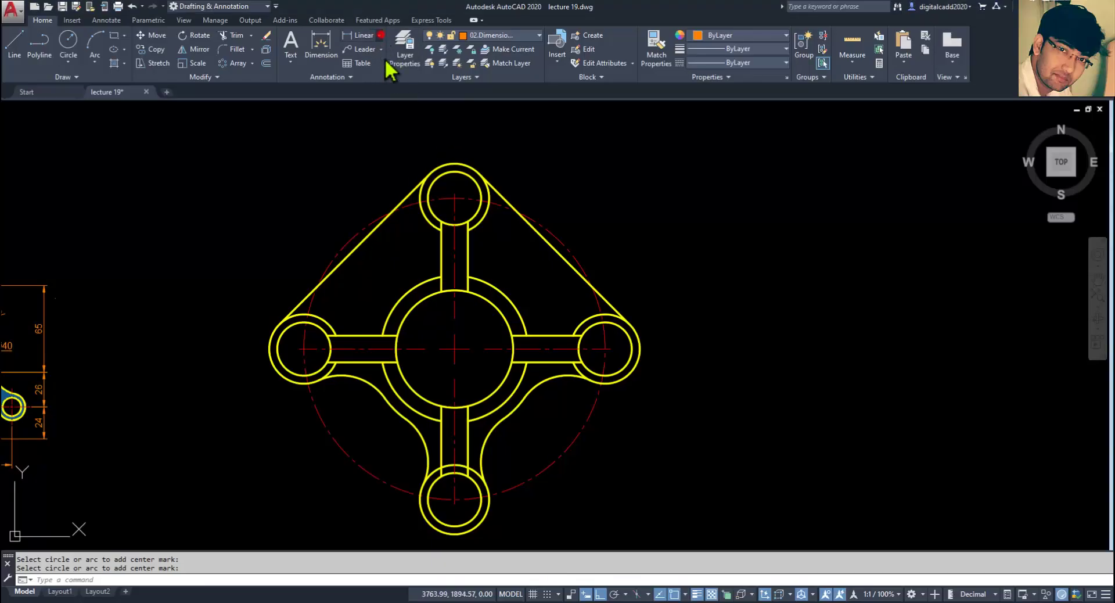
left_click(380, 36)
left_click(370, 175)
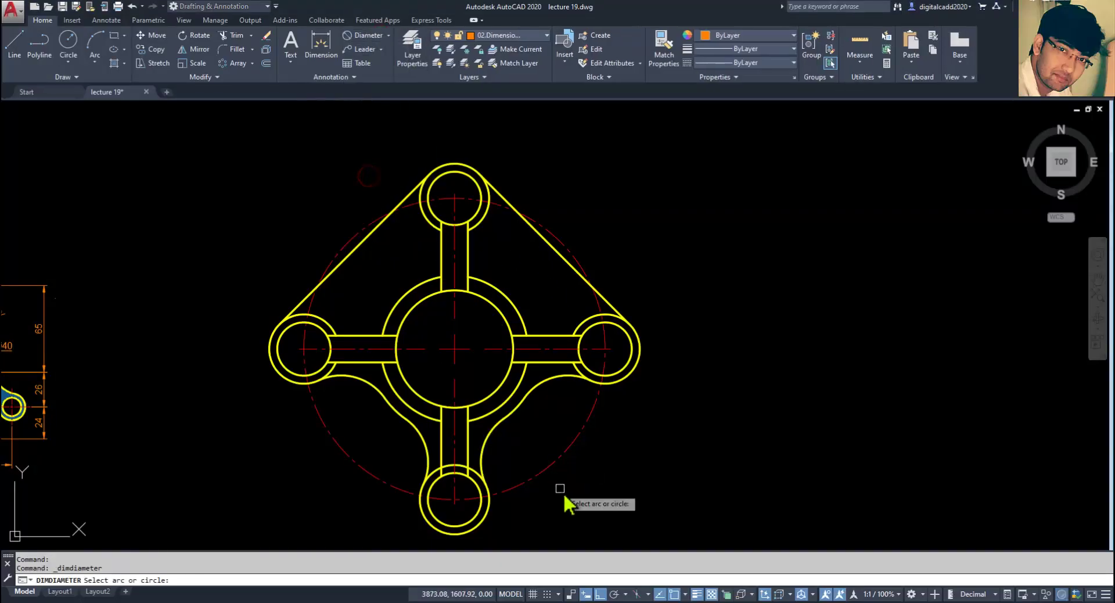
left_click(561, 461)
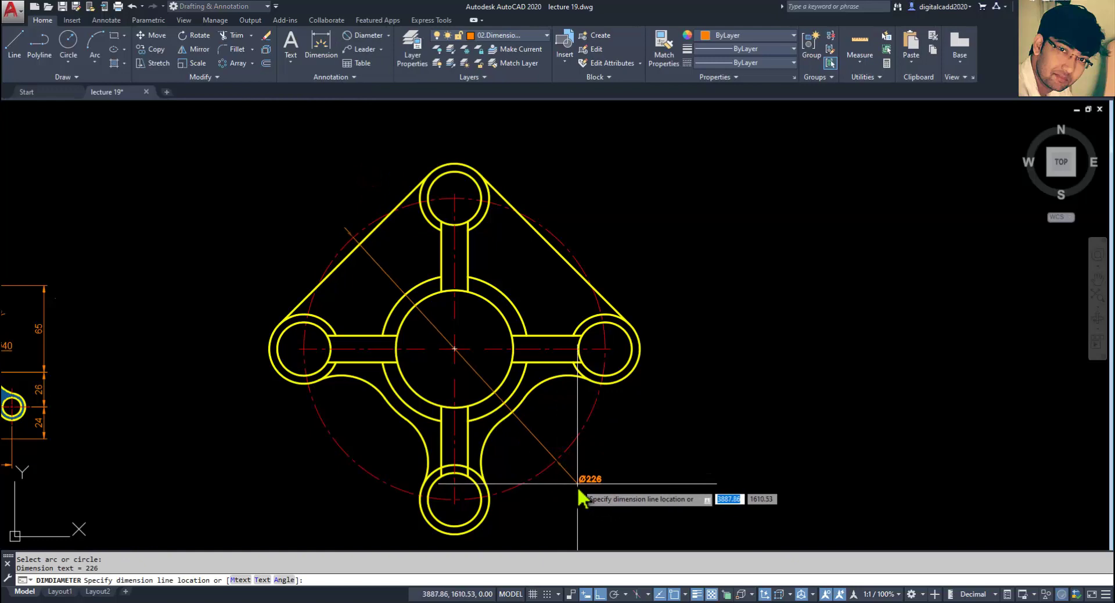
left_click(578, 487)
middle_click_drag(618, 488, 646, 477)
Add a diameter dimension to the R55 ring around the central circle, placing its text above the dash-dot circle's dimension
key("alt+Tab")
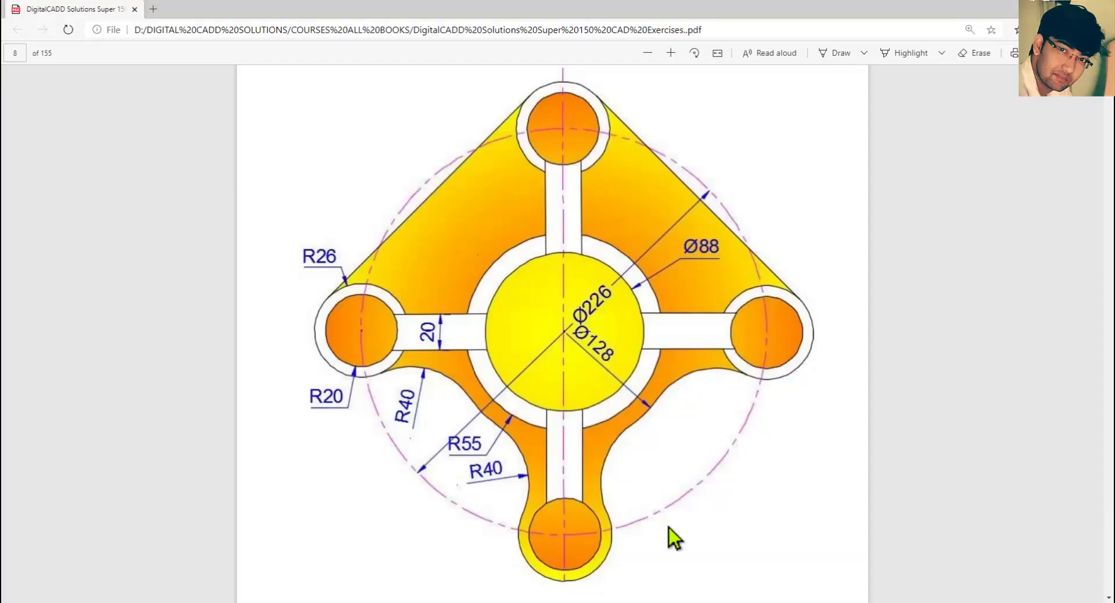
key("alt+Tab")
key("Return")
left_click(556, 375)
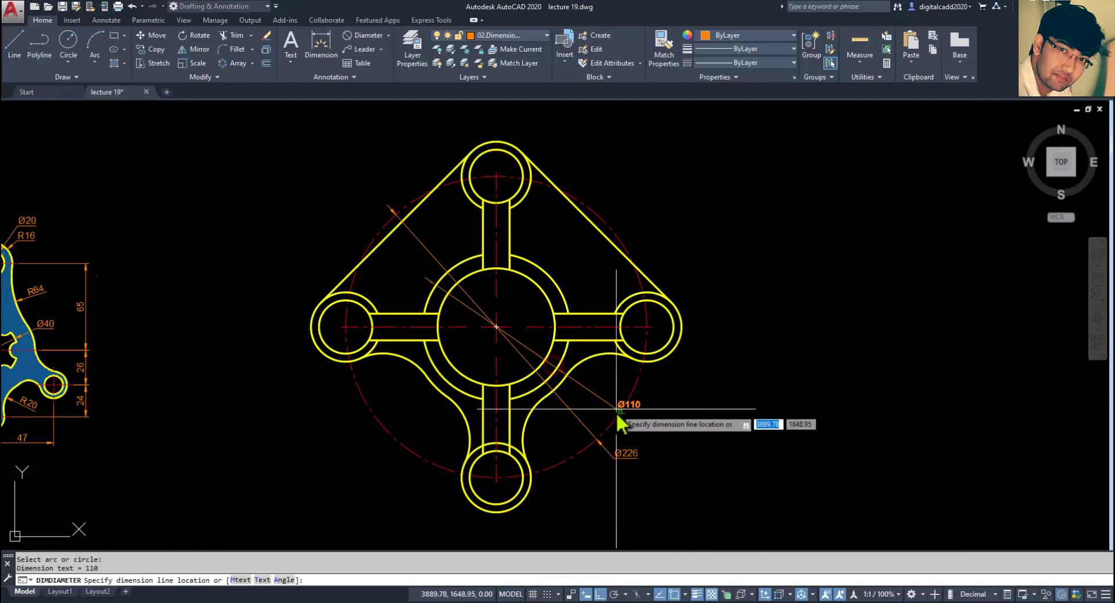
scroll(618, 438, "up", 4)
left_click(620, 437)
Add a diameter dimension to the central circle, placing its text outside, just above the ring's diameter dimension
middle_click_drag(473, 385, 485, 452)
key("Return")
left_click(458, 302)
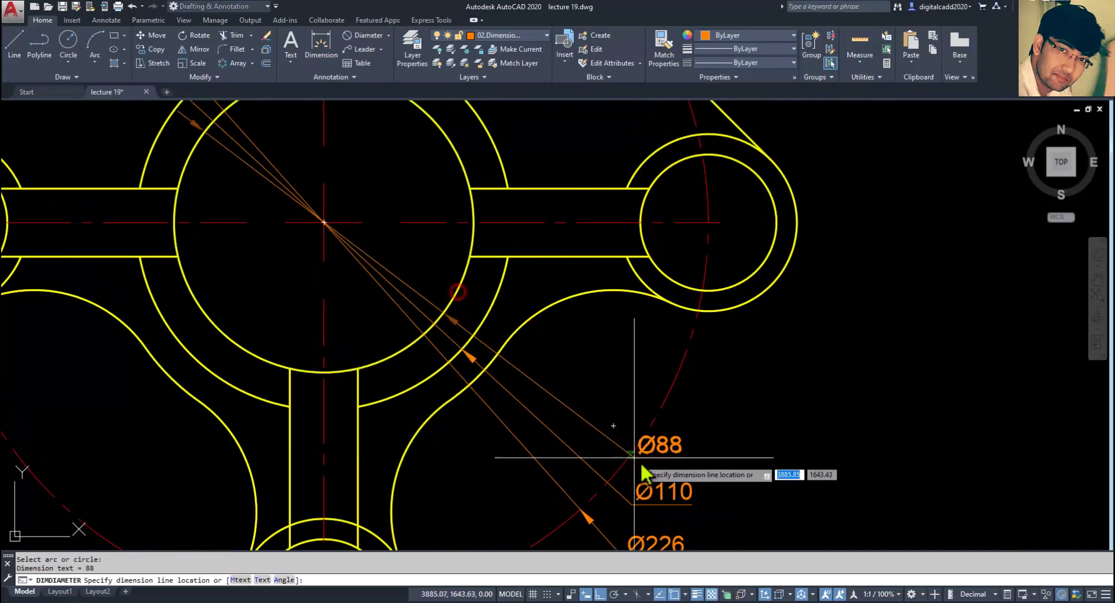
left_click(659, 460)
scroll(511, 331, "down", 2)
scroll(514, 331, "down", 2)
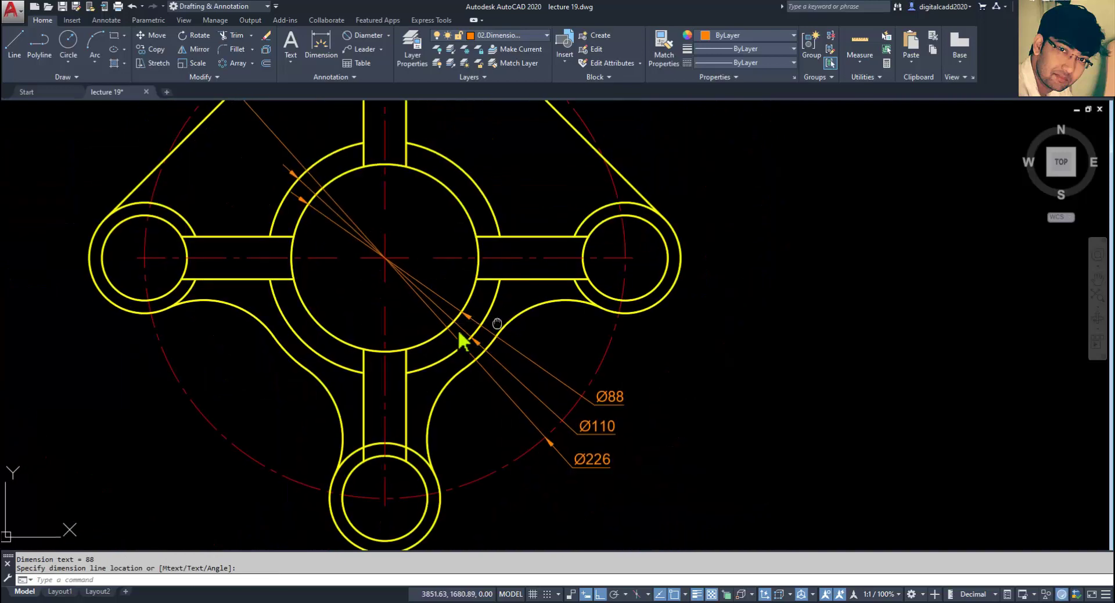
Add diameter dimensions to the outer arc and inner circle of the right-hand lobe, placing both texts outside at its upper right
scroll(580, 333, "up", 2)
key("Return")
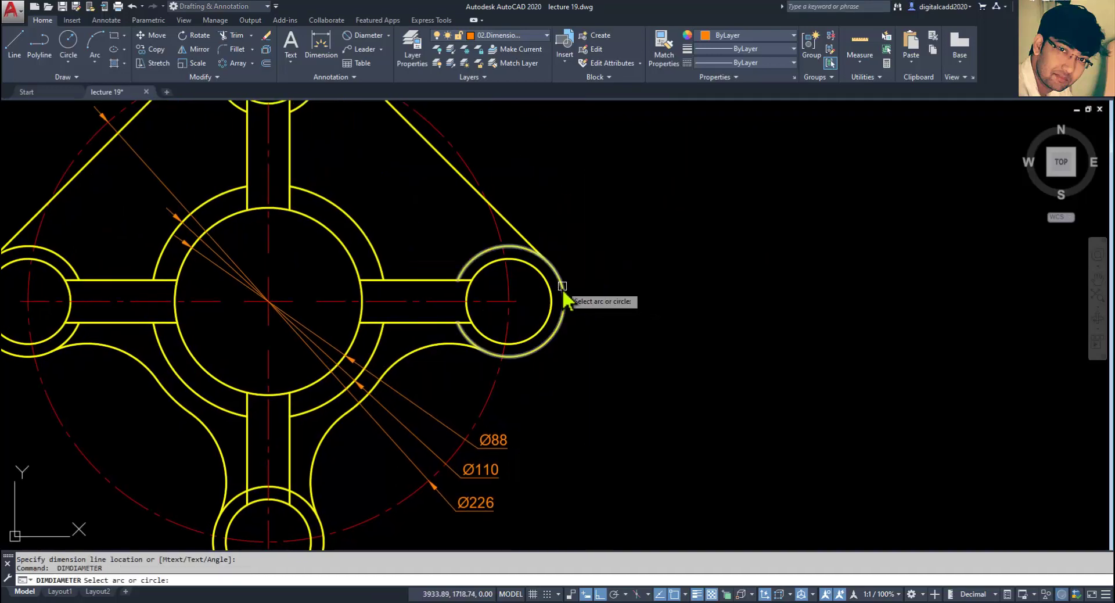
left_click(562, 288)
left_click(590, 243)
key("Return")
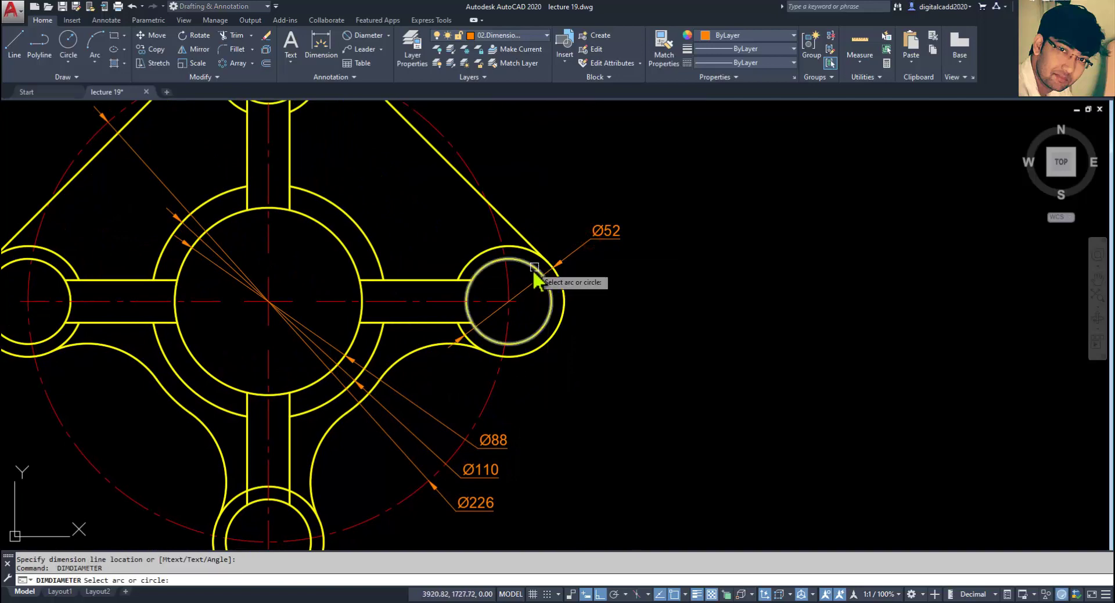
left_click(535, 267)
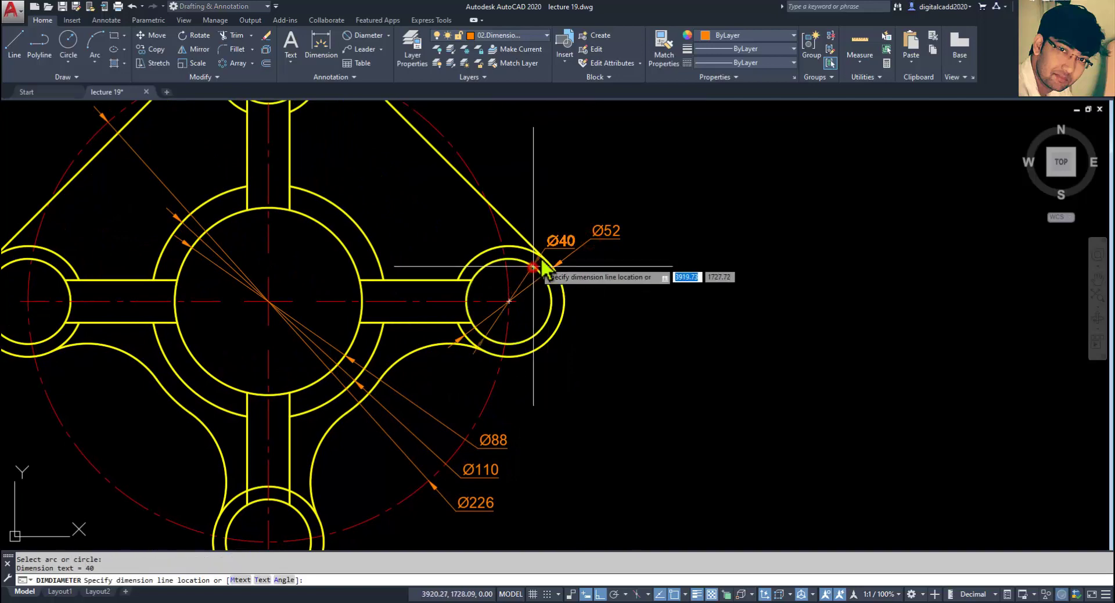
left_click(595, 263)
Add a vertical linear dimension across the width of the left horizontal bar, placing it within the bar
scroll(599, 340, "down", 3)
middle_click_drag(617, 336, 619, 347)
scroll(316, 332, "up", 4)
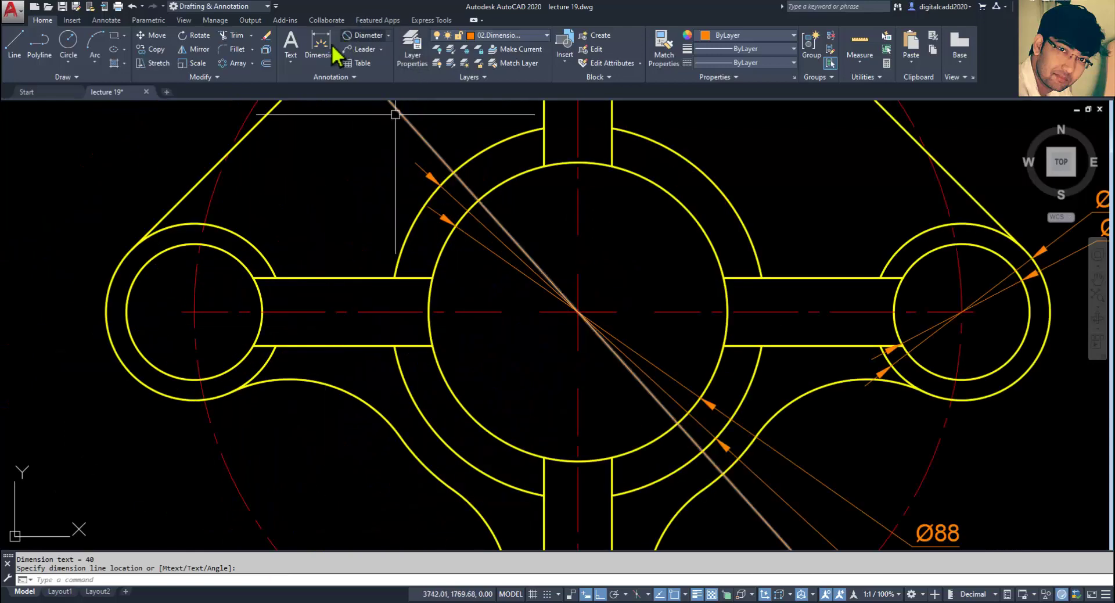
left_click(388, 36)
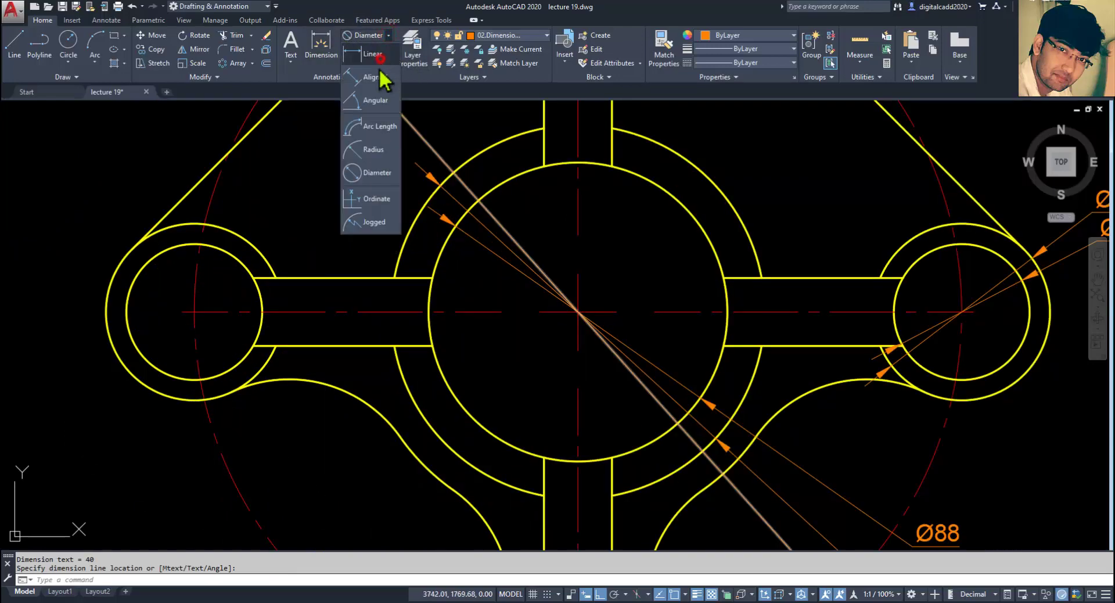
left_click(371, 100)
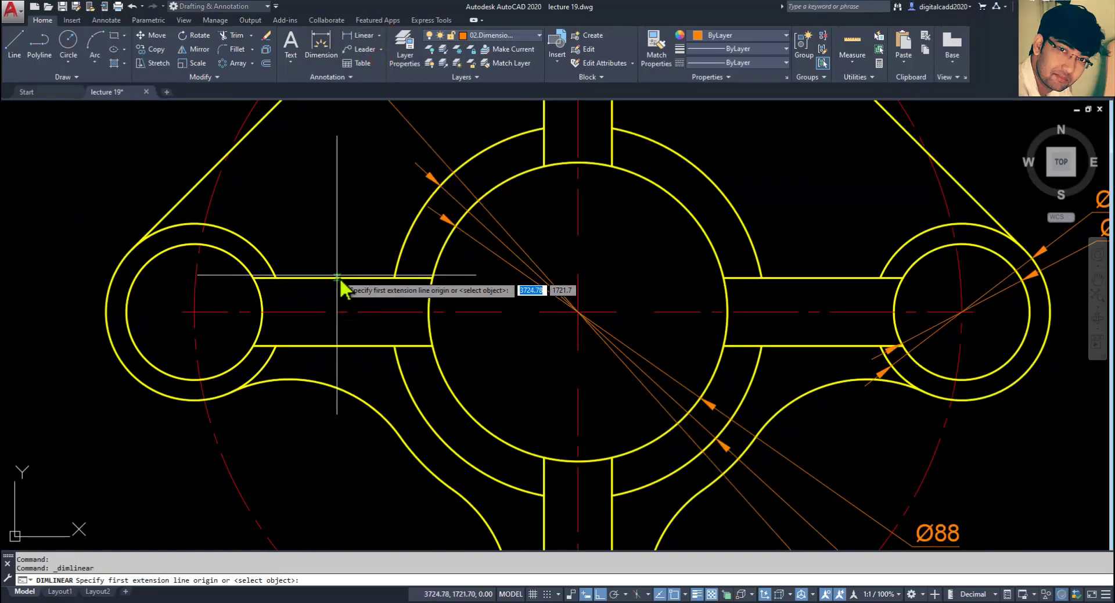
left_click(343, 278)
left_click(343, 346)
left_click(326, 350)
scroll(369, 351, "down", 2)
mouse_move(368, 361)
middle_mouse_down()
mouse_move(302, 344)
mouse_move(319, 465)
mouse_move(319, 381)
middle_mouse_up()
Check the exercise PDF and add radius dimensions to the two concave fillets on the plate's lower-left outline, with texts outside the plate
key("alt+Tab")
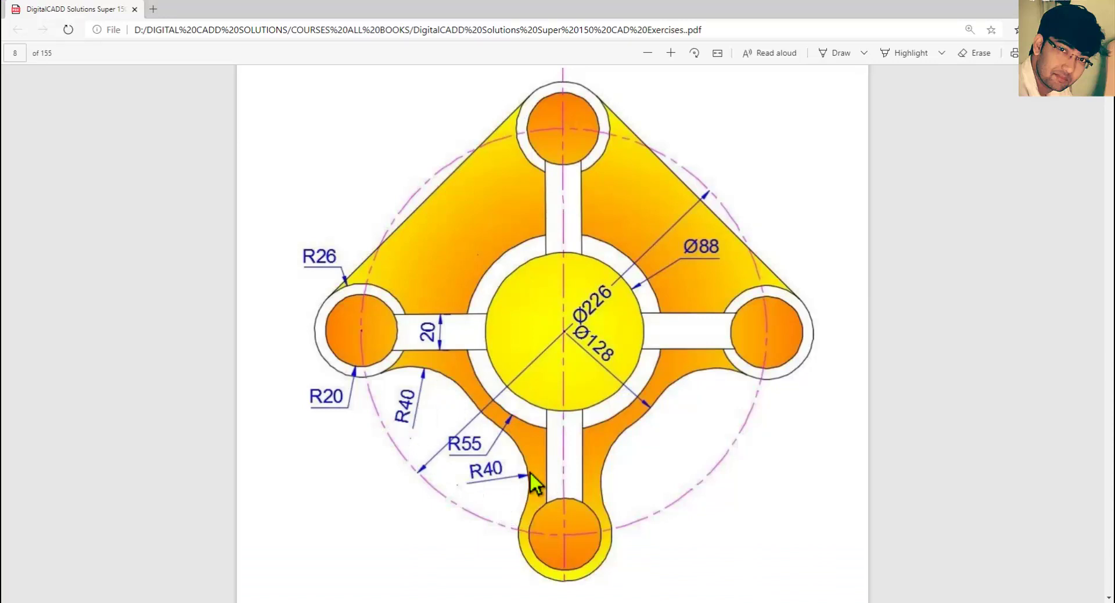
key("alt+Tab")
middle_click_drag(518, 424, 521, 337)
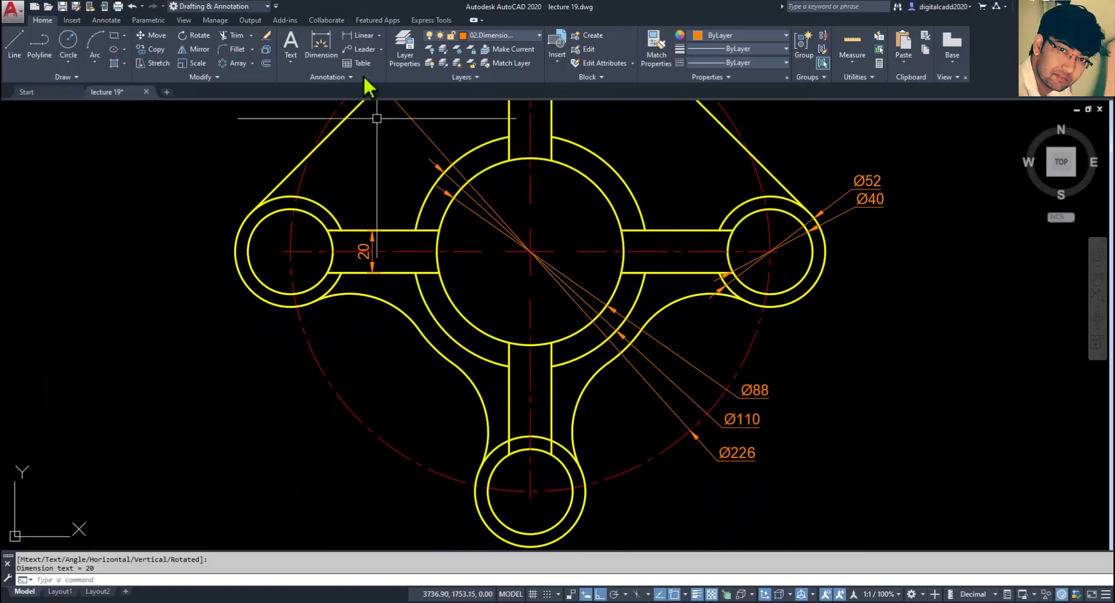
left_click(380, 35)
left_click(372, 150)
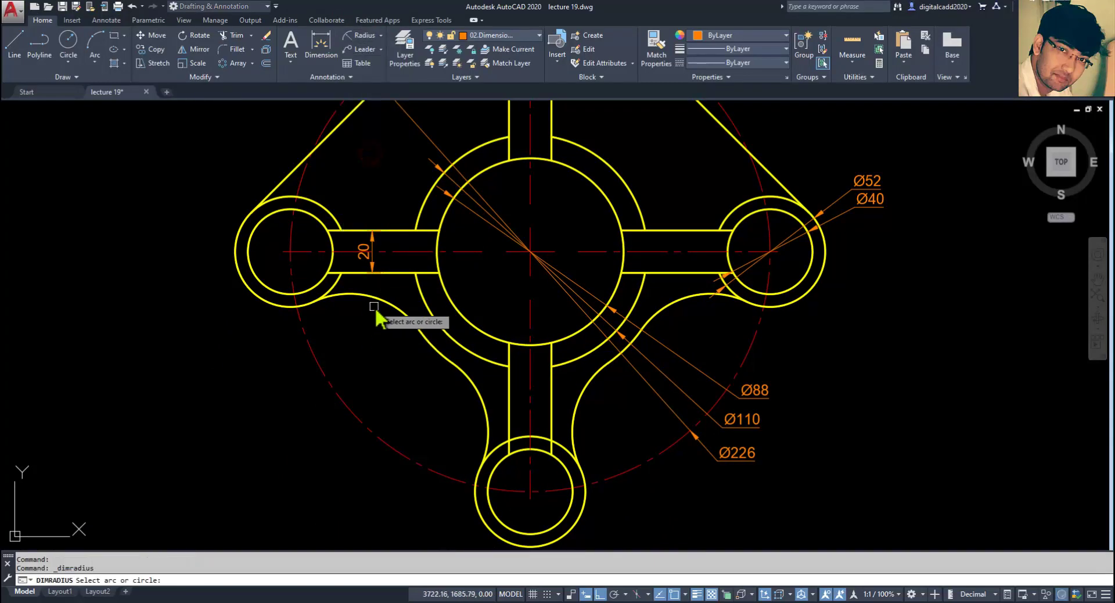
left_click(374, 303)
scroll(369, 335, "up", 2)
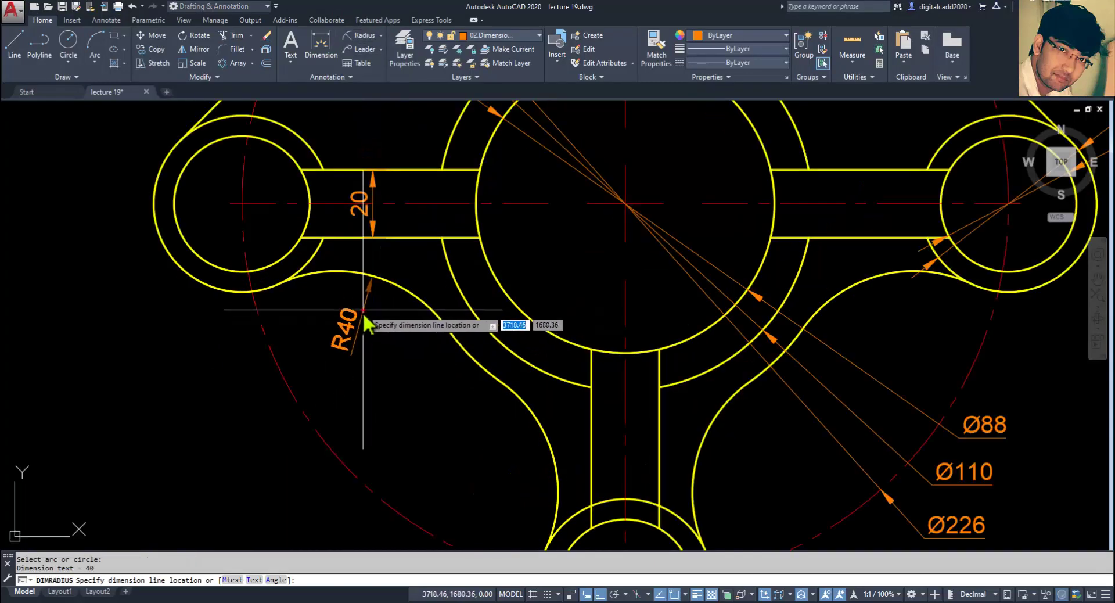
left_click(363, 336)
key("space")
left_click(551, 459)
left_click(531, 462)
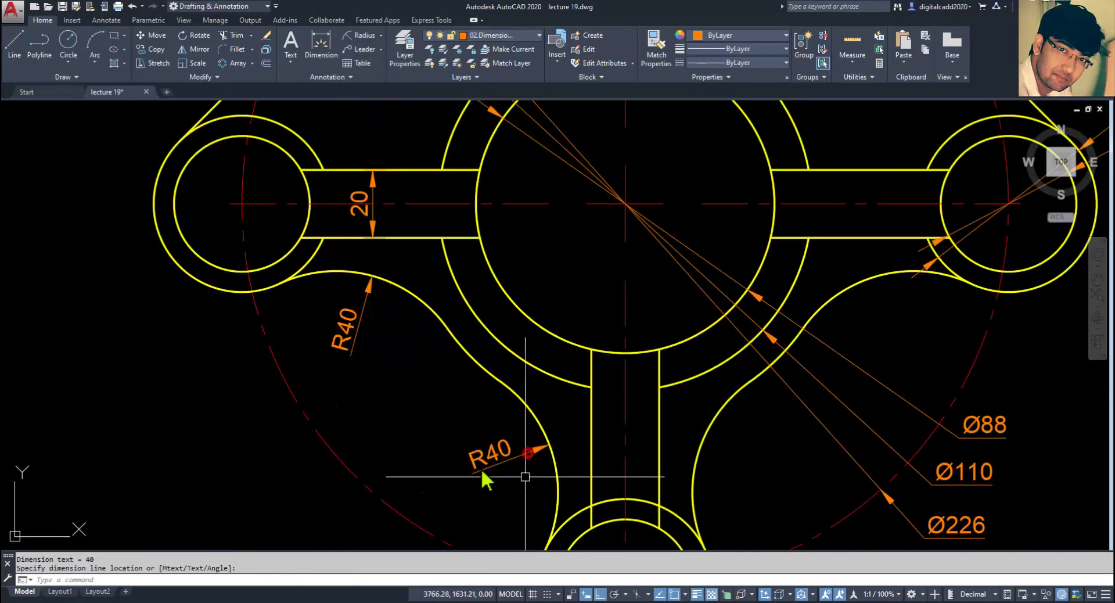
Make 03.Gradient the current layer
scroll(460, 468, "down", 4)
mouse_move(498, 436)
middle_mouse_down()
mouse_move(456, 593)
mouse_move(442, 500)
mouse_move(396, 427)
mouse_move(580, 419)
mouse_move(462, 396)
middle_mouse_up()
scroll(451, 408, "down", 2)
scroll(580, 354, "up", 1)
scroll(580, 393, "down", 1)
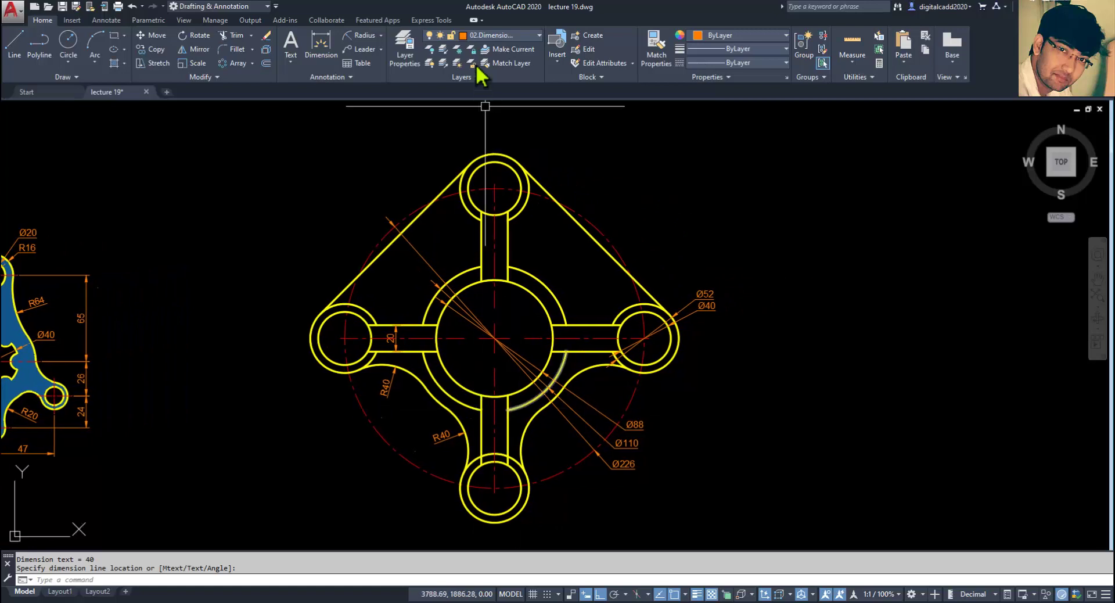
left_click(485, 35)
left_click(492, 91)
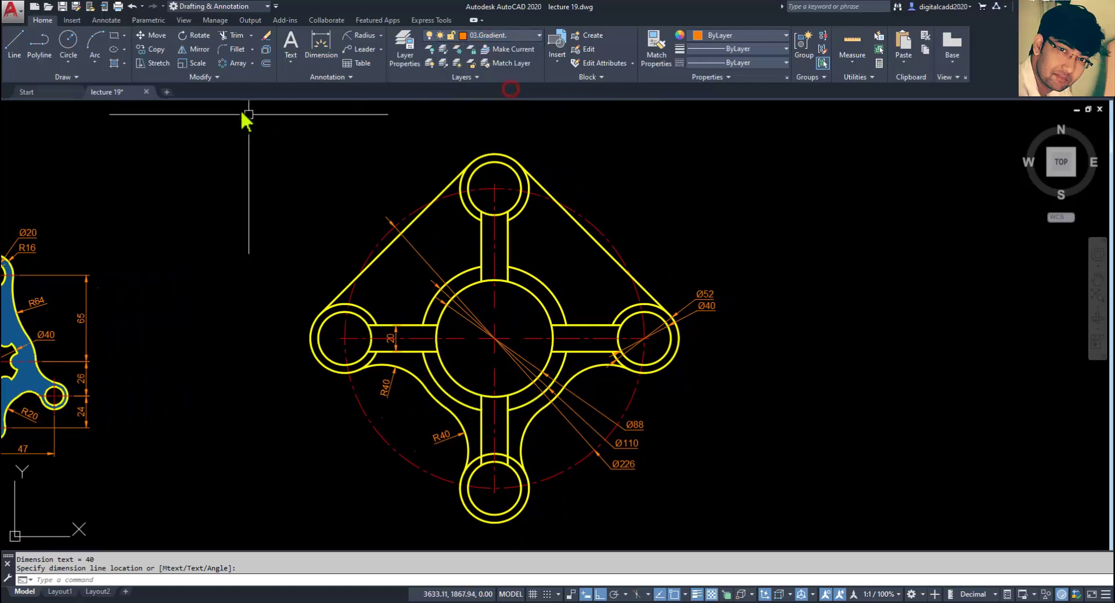
Start a gradient hatch from blue to colour 205,32,39 and try to fill the region right of the top bar
left_click(124, 65)
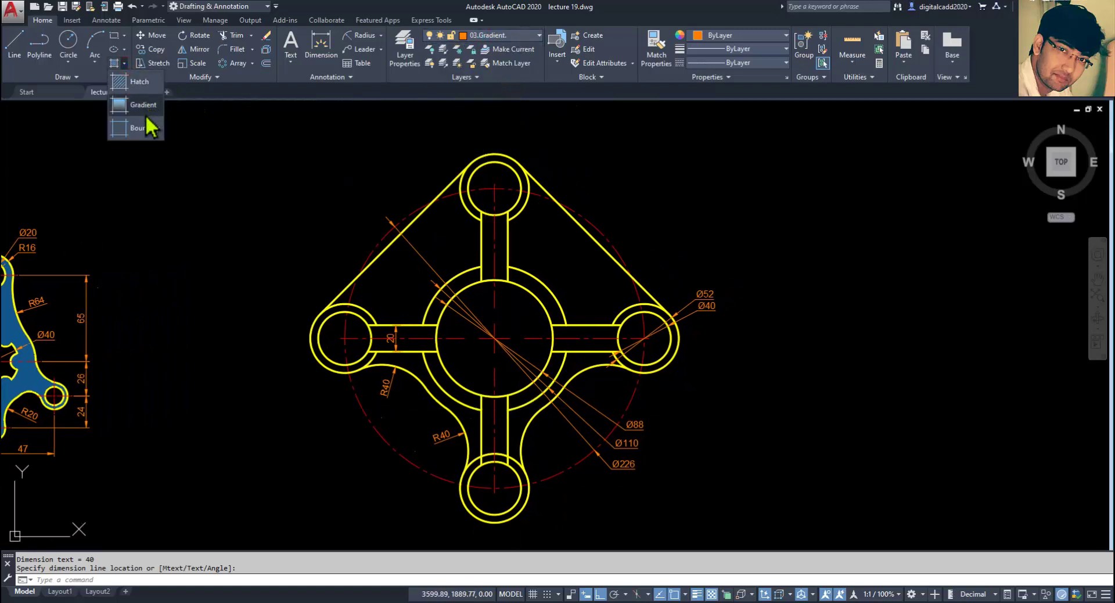
left_click(148, 115)
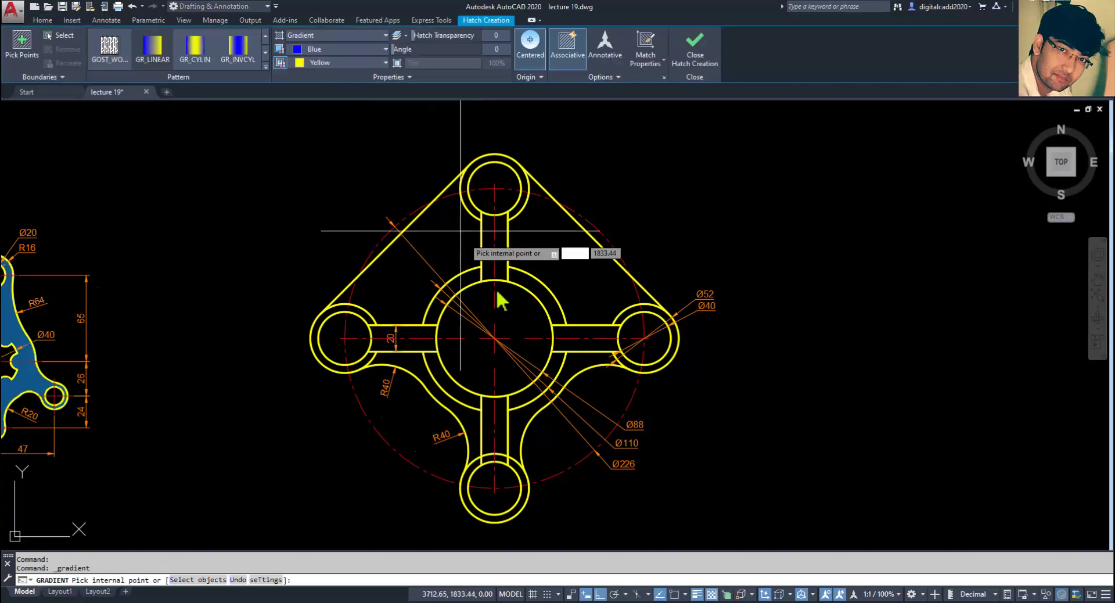
left_click(320, 63)
left_click(330, 91)
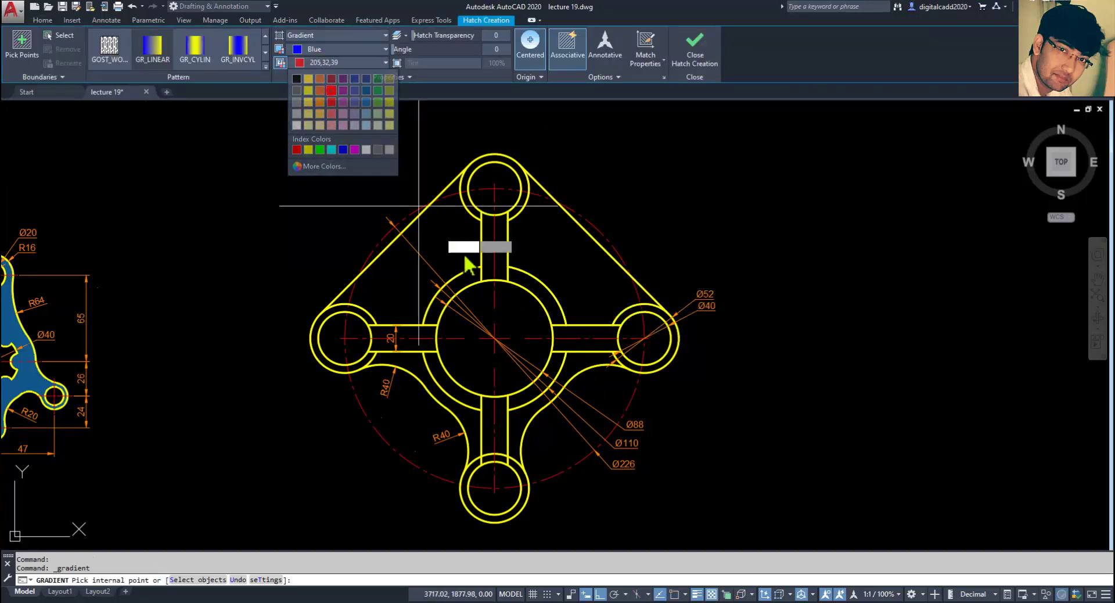
left_click(541, 250)
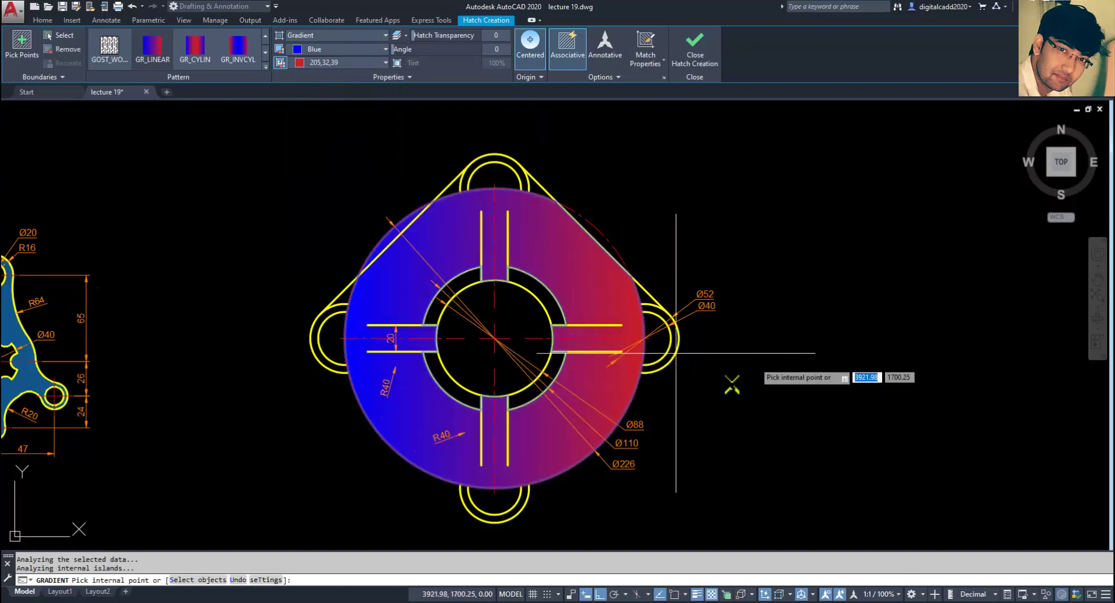
right_click(750, 444)
left_click(787, 451)
Apply the gradient to the upper right and upper left plate regions, including the slivers outside the dash-dot circle
left_click(577, 282)
left_click(443, 250)
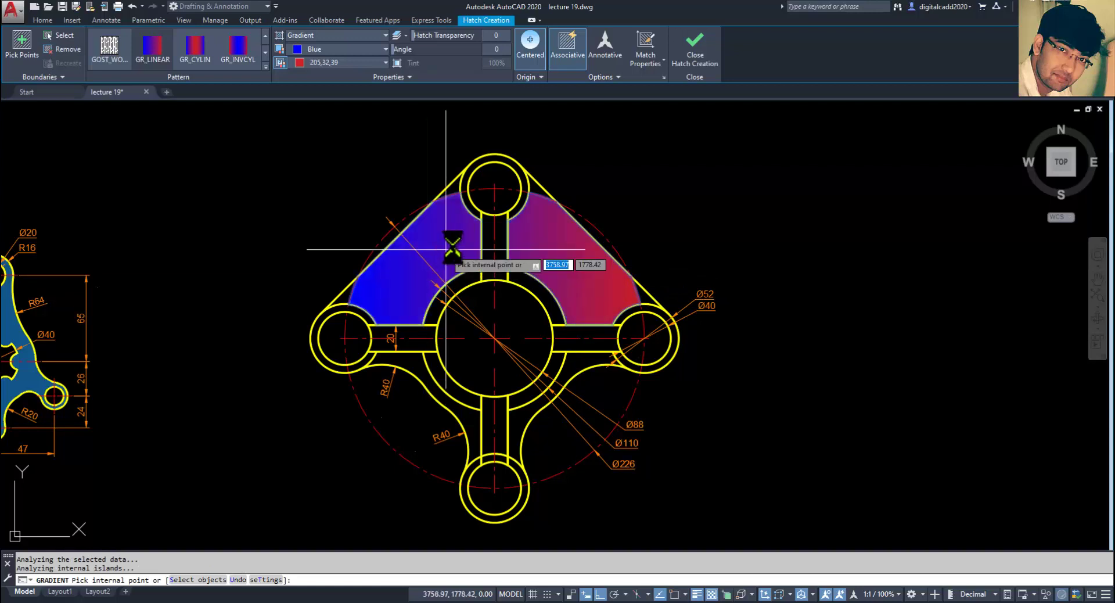
scroll(533, 189, "up", 6)
scroll(226, 180, "down", 2)
scroll(206, 187, "down", 3)
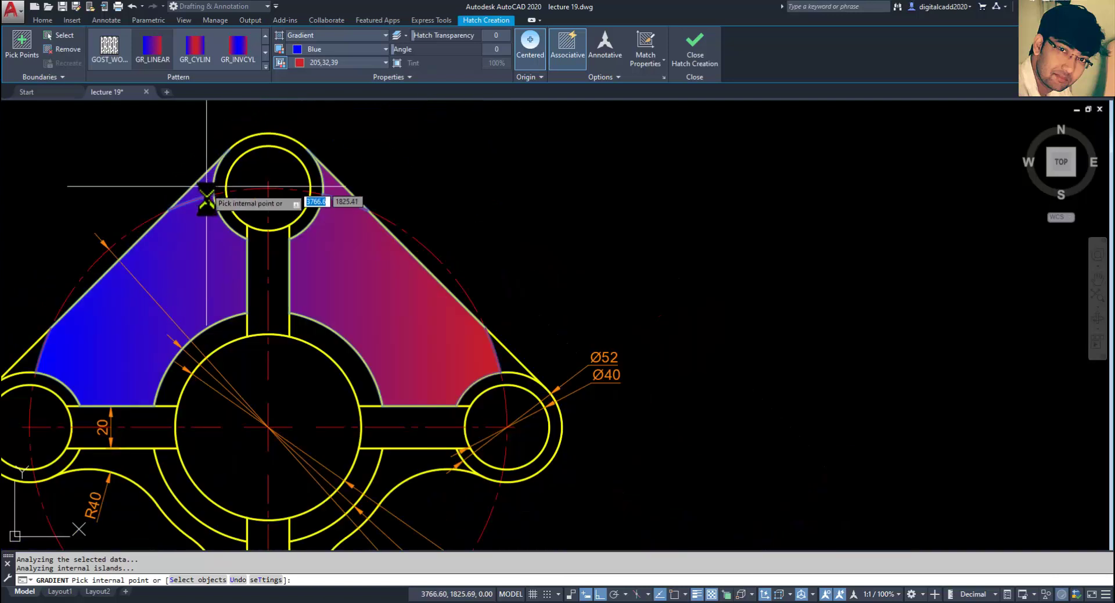
scroll(510, 319, "up", 4)
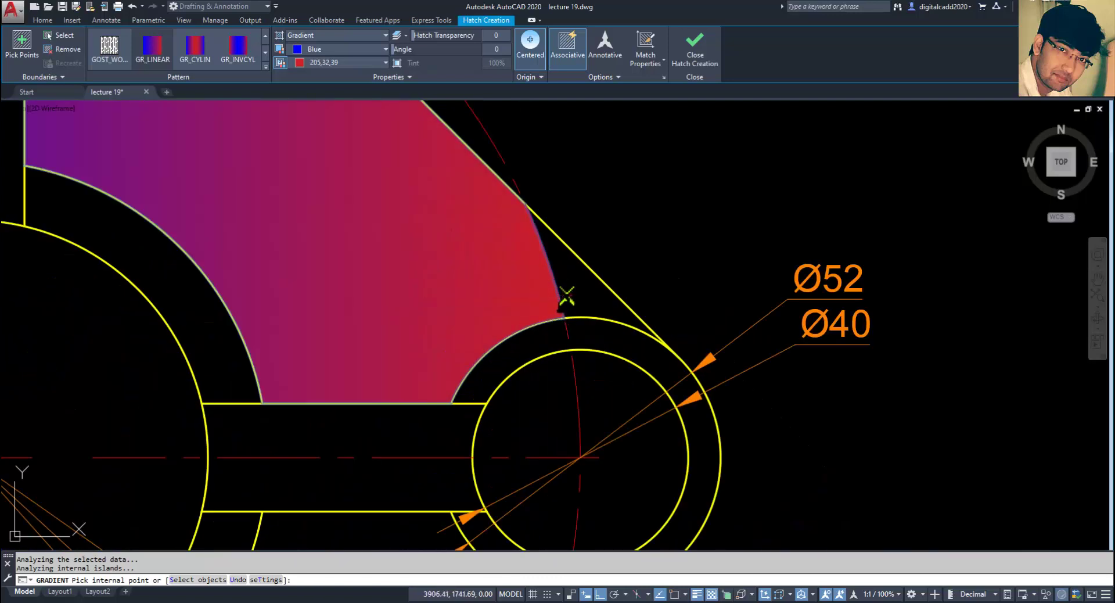
scroll(572, 296, "down", 4)
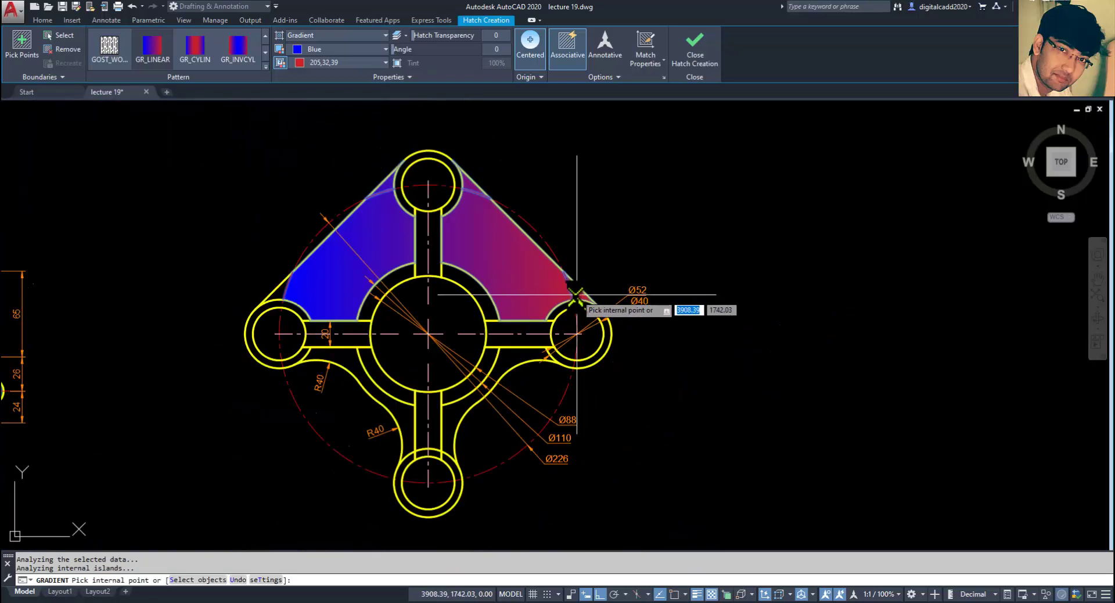
Add the lower right and lower left plate regions to the gradient and finish the hatch
left_click(514, 353)
scroll(406, 448, "up", 4)
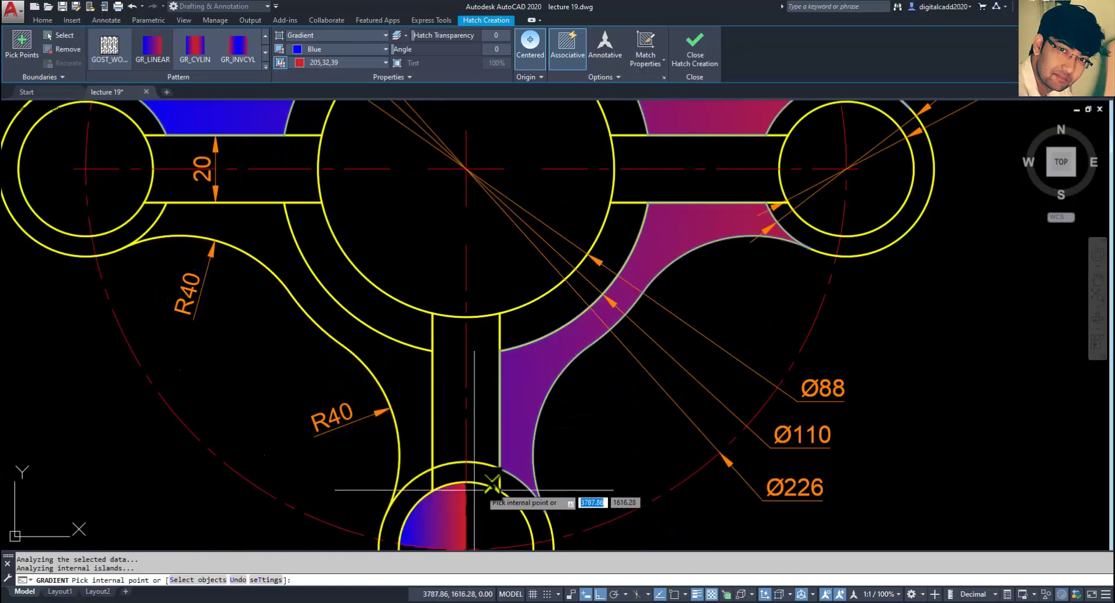
left_click(465, 389)
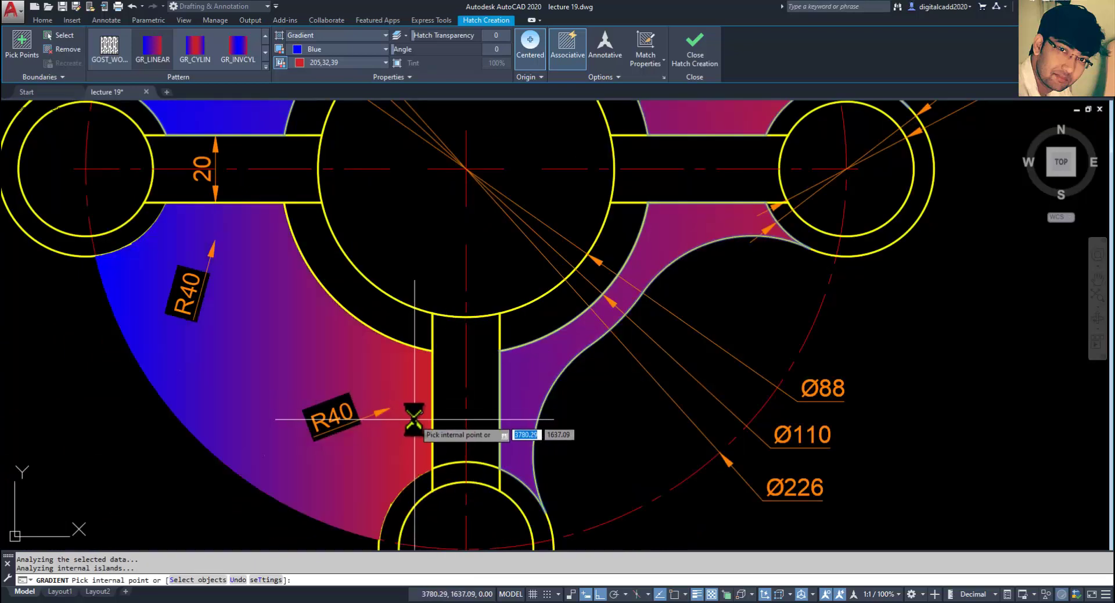
mouse_move(413, 392)
middle_mouse_down()
mouse_move(488, 367)
mouse_move(502, 418)
middle_mouse_up()
left_click(502, 418)
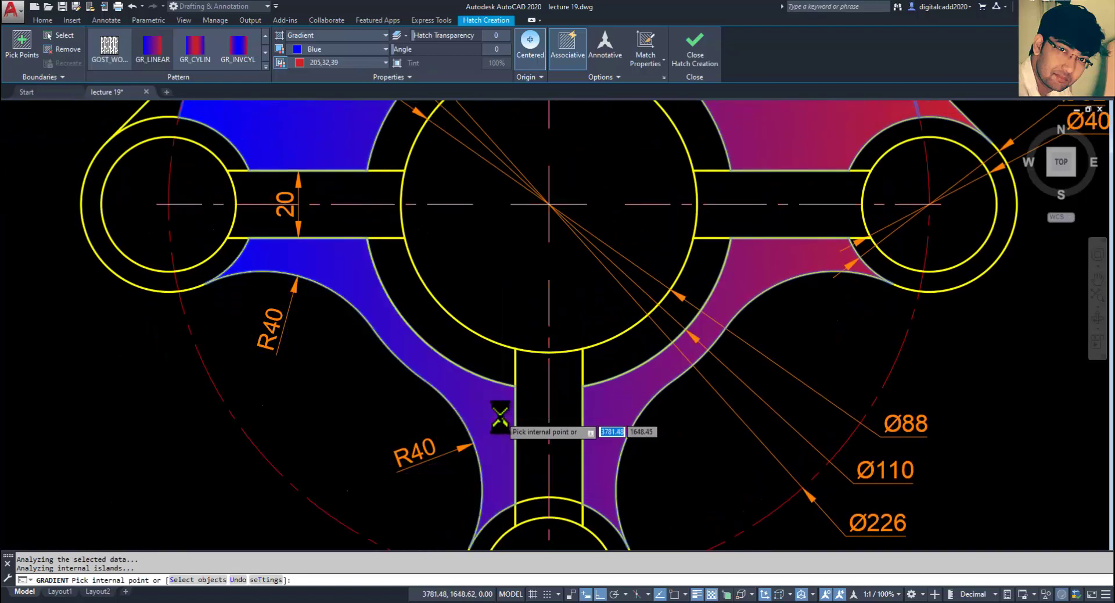
scroll(501, 417, "down", 2)
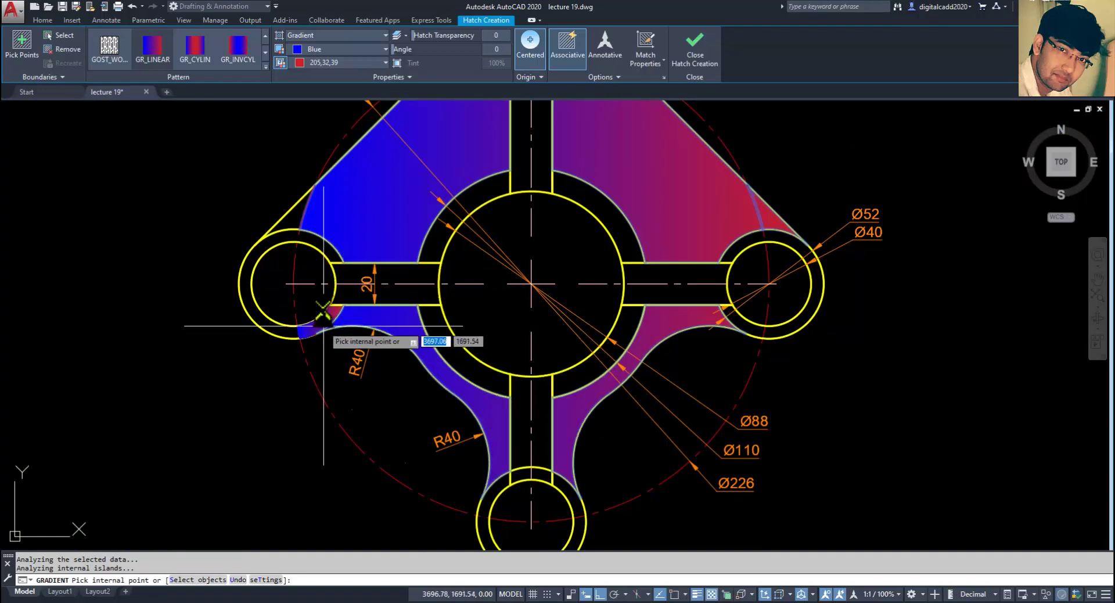
scroll(296, 226, "up", 4)
scroll(290, 219, "down", 4)
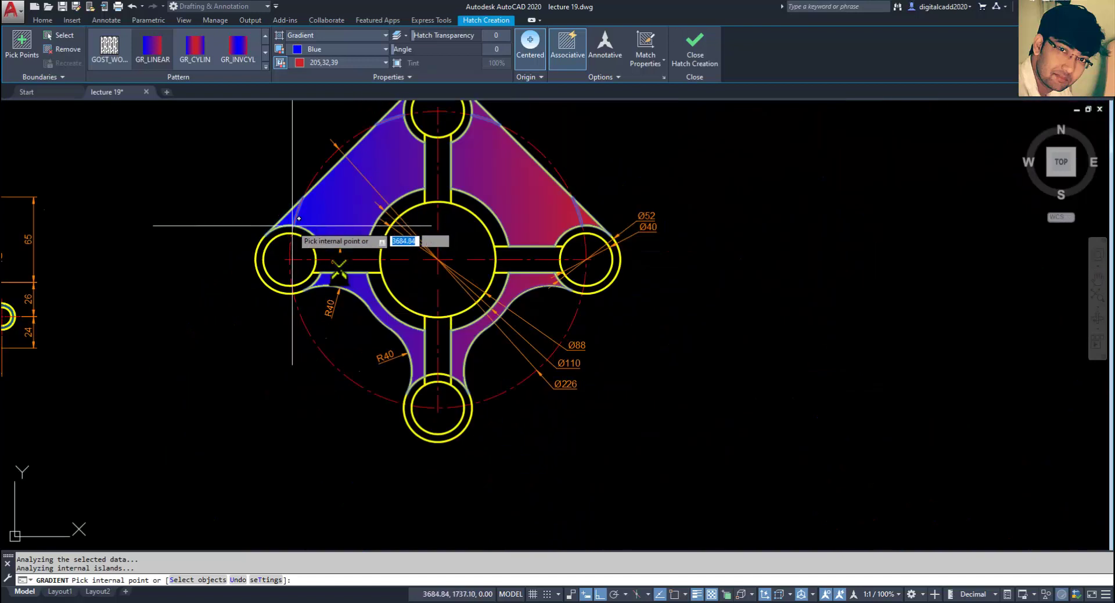
middle_click_drag(724, 314, 719, 398)
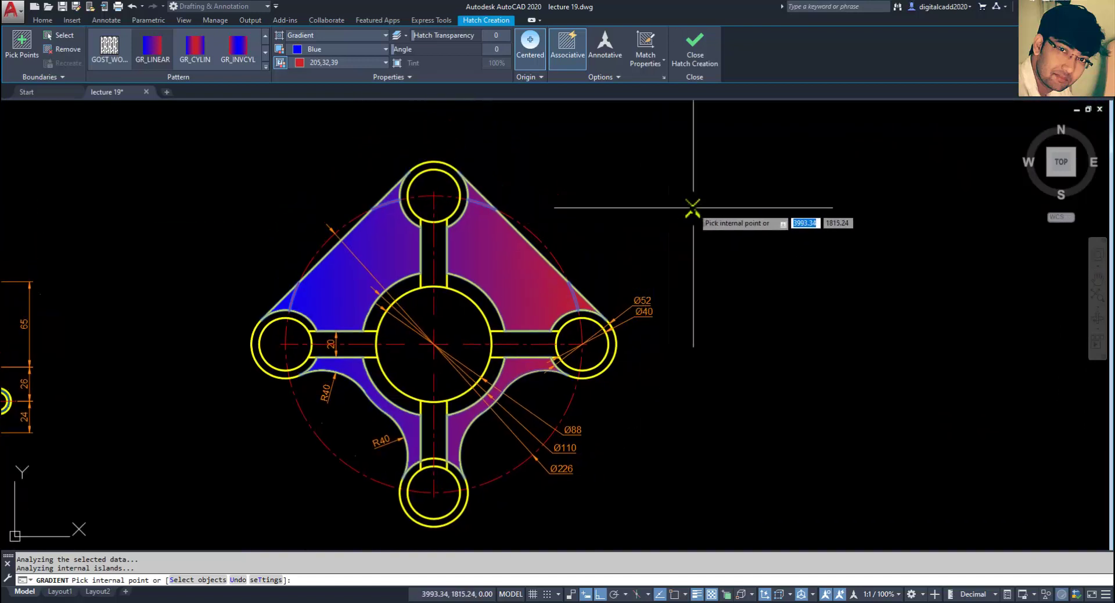
key("Return")
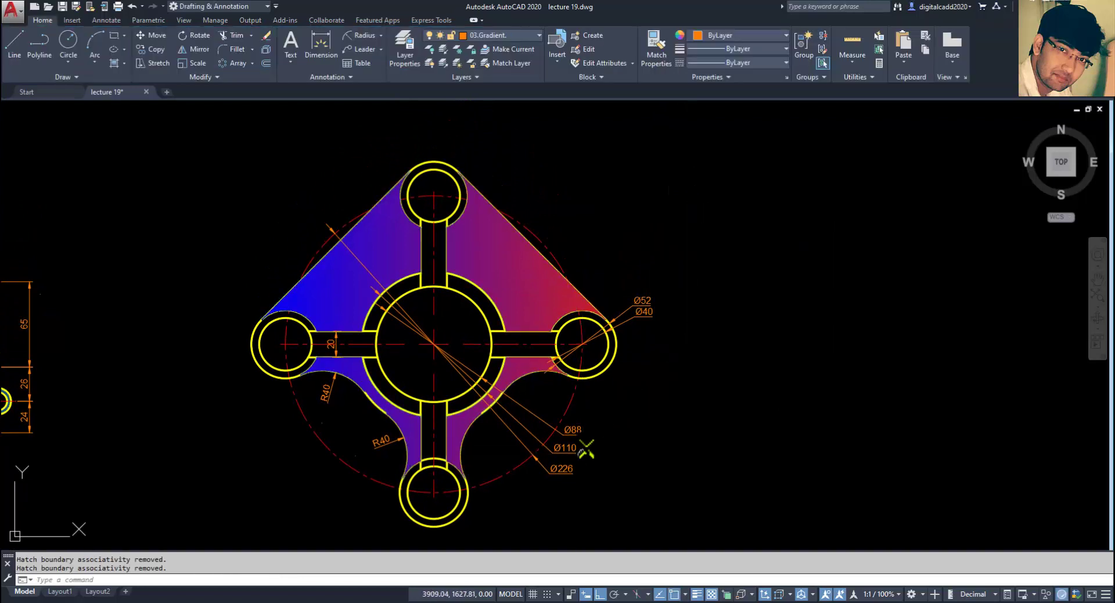
Send the plate's gradient hatch to the back of the draw order
middle_click_drag(580, 448, 601, 422)
left_click(542, 248)
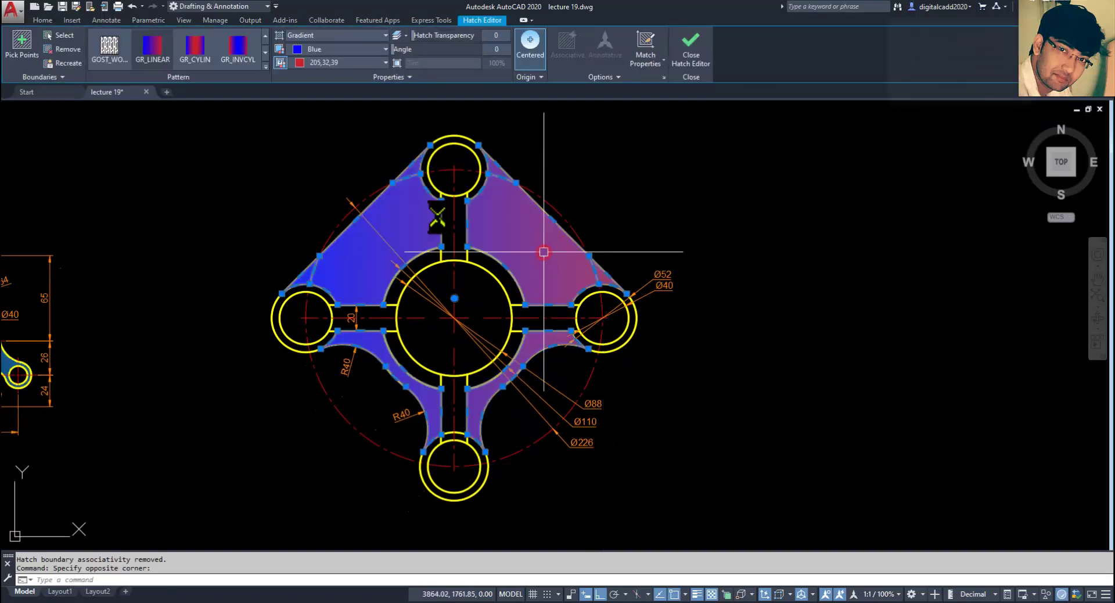
left_click(43, 21)
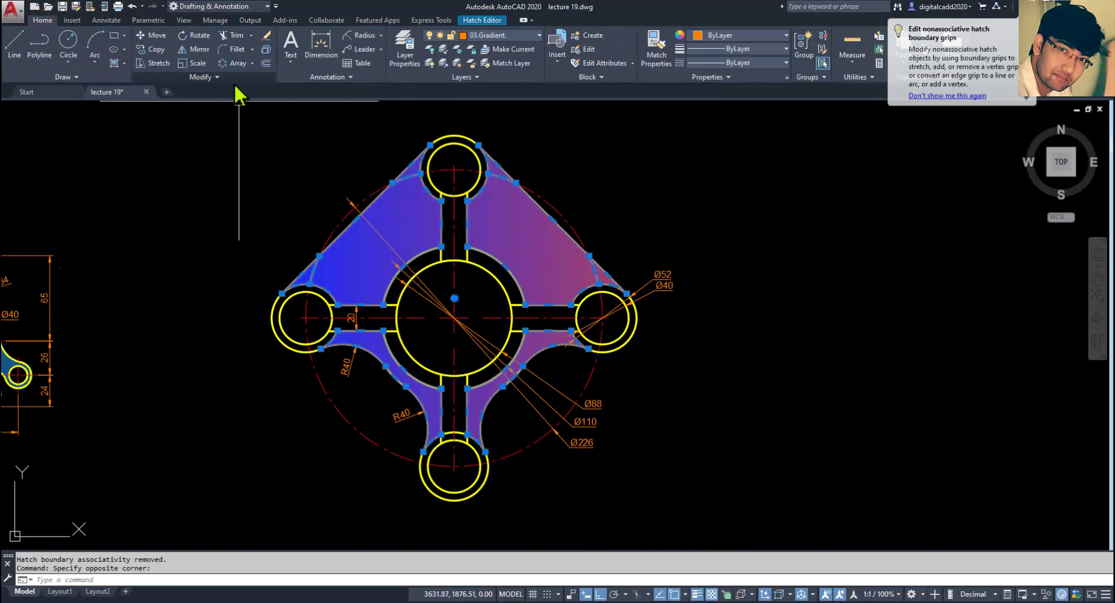
left_click(228, 77)
left_click(259, 106)
left_click(276, 151)
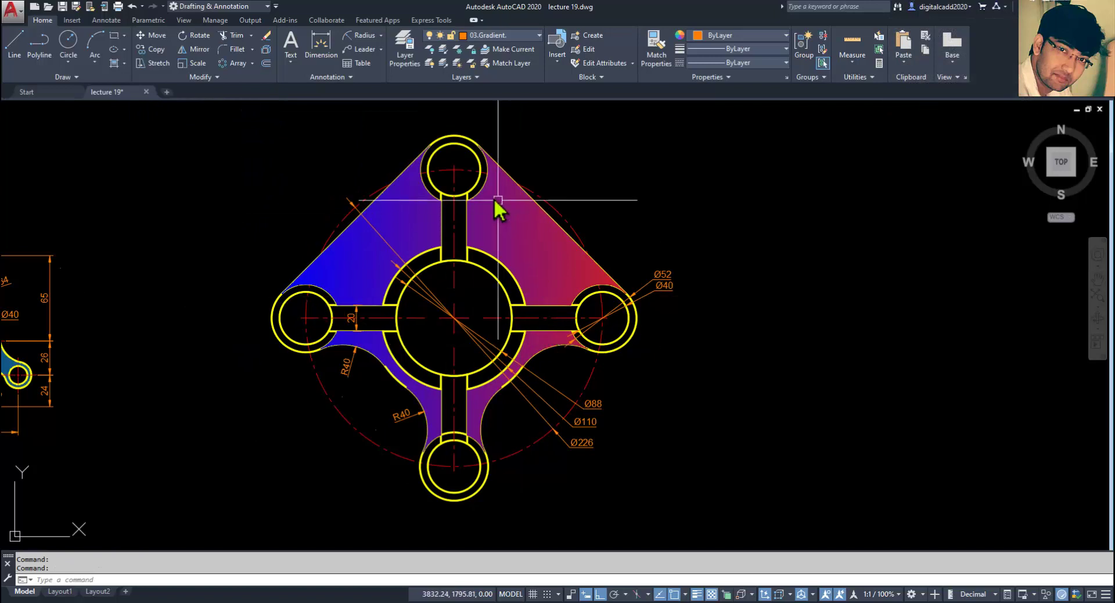
Delete the blue-to-red gradient hatch from the plate
left_click(530, 241)
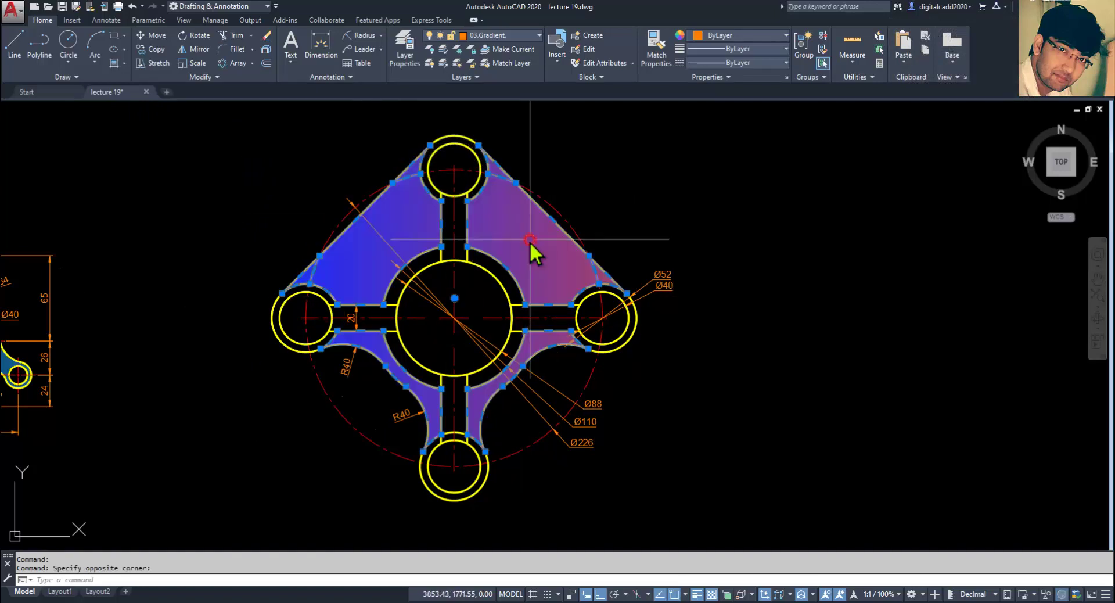
key("Delete")
middle_click_drag(523, 319, 672, 319)
middle_click_drag(506, 348, 586, 336)
mouse_move(703, 374)
middle_mouse_down()
mouse_move(598, 341)
mouse_move(586, 364)
mouse_move(704, 379)
mouse_move(738, 361)
mouse_move(505, 372)
middle_mouse_up()
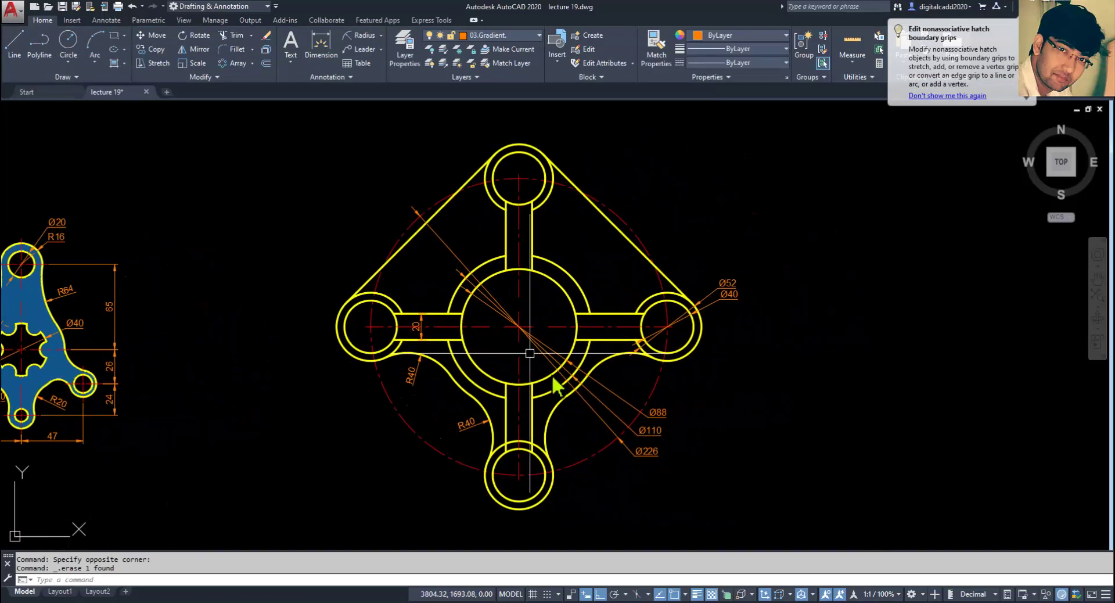
Compare the bottom lobe with the PDF exercise and trim its outer circle between the two edges of the vertical rib
key("alt+Tab")
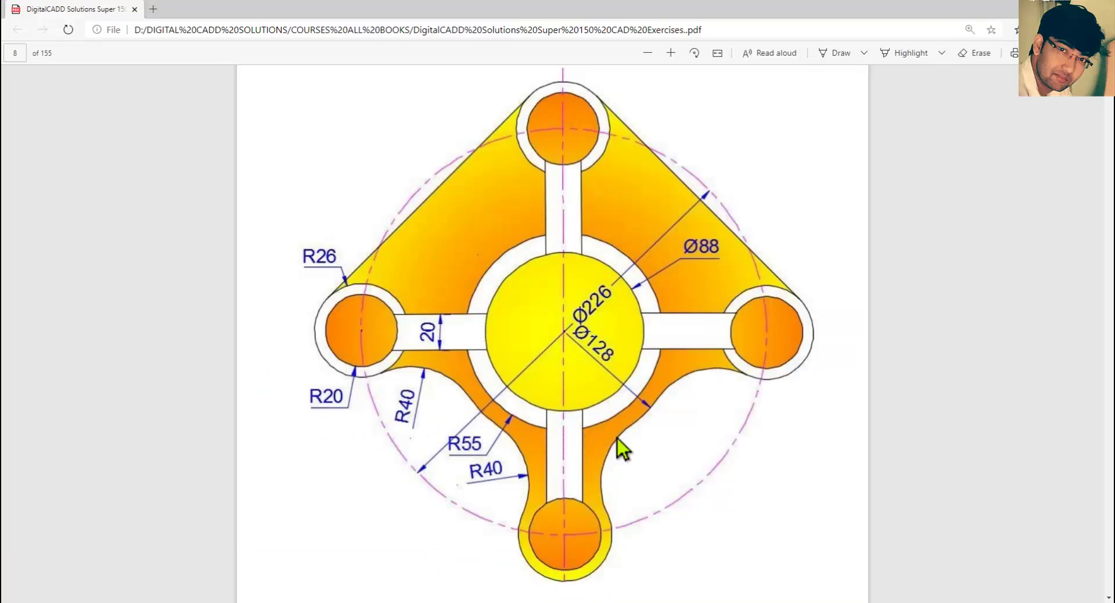
key("alt+Tab")
middle_click_drag(687, 438, 751, 410)
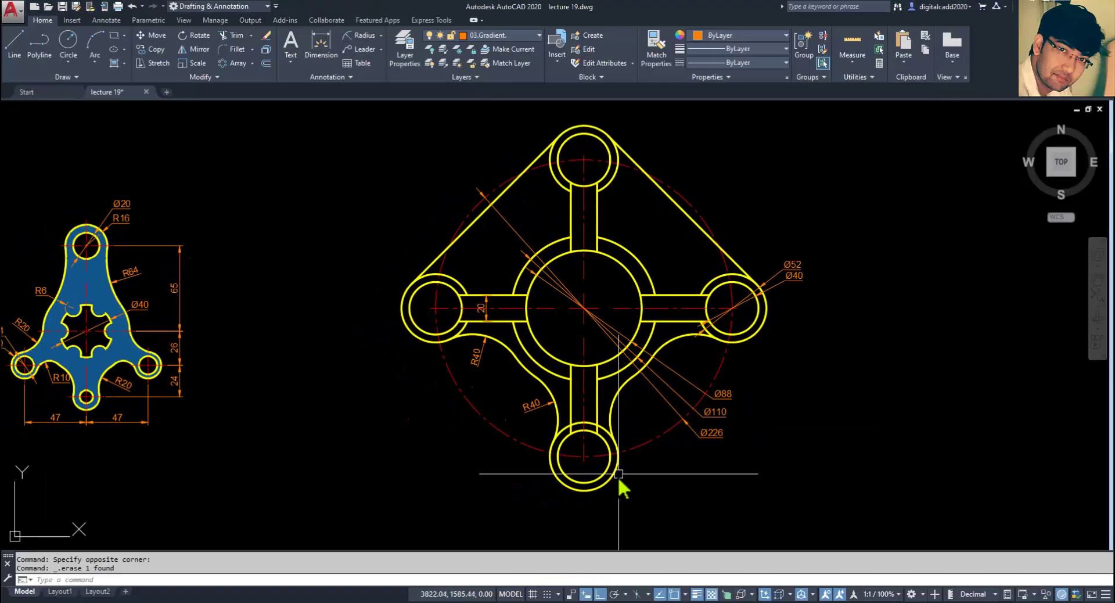
scroll(614, 462, "up", 2)
type("tr")
key("Return")
scroll(587, 455, "up", 2)
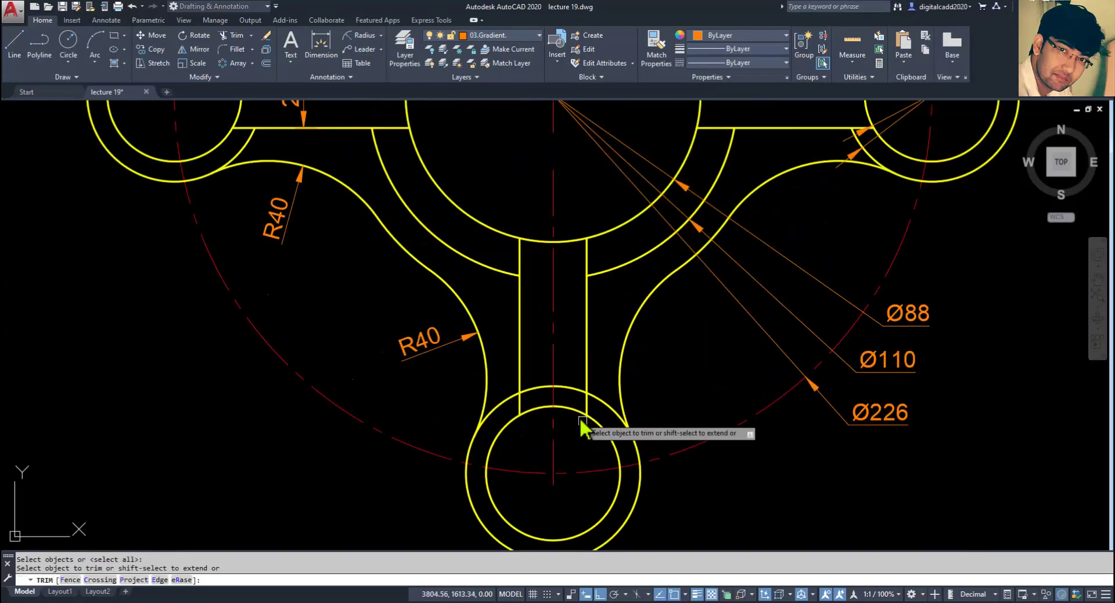
mouse_move(272, 204)
middle_mouse_down()
mouse_move(291, 259)
mouse_move(299, 426)
middle_mouse_up()
scroll(349, 408, "down", 2)
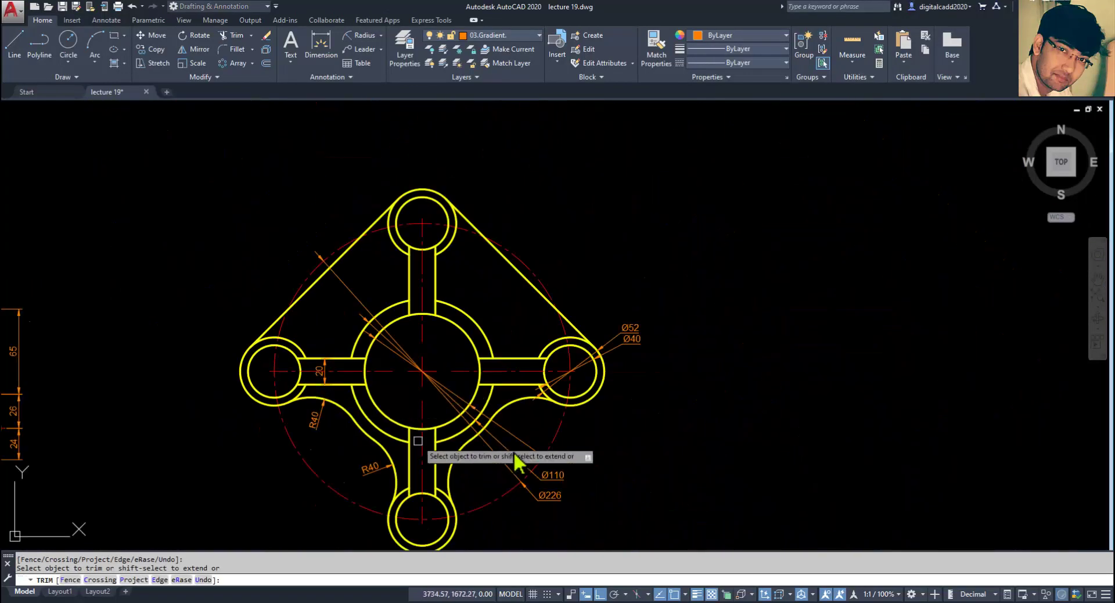
Trim the bottom lobe's remaining outer-circle arcs between the vertical rib and the R40 fillets on both sides, following the PDF
key("alt+Tab")
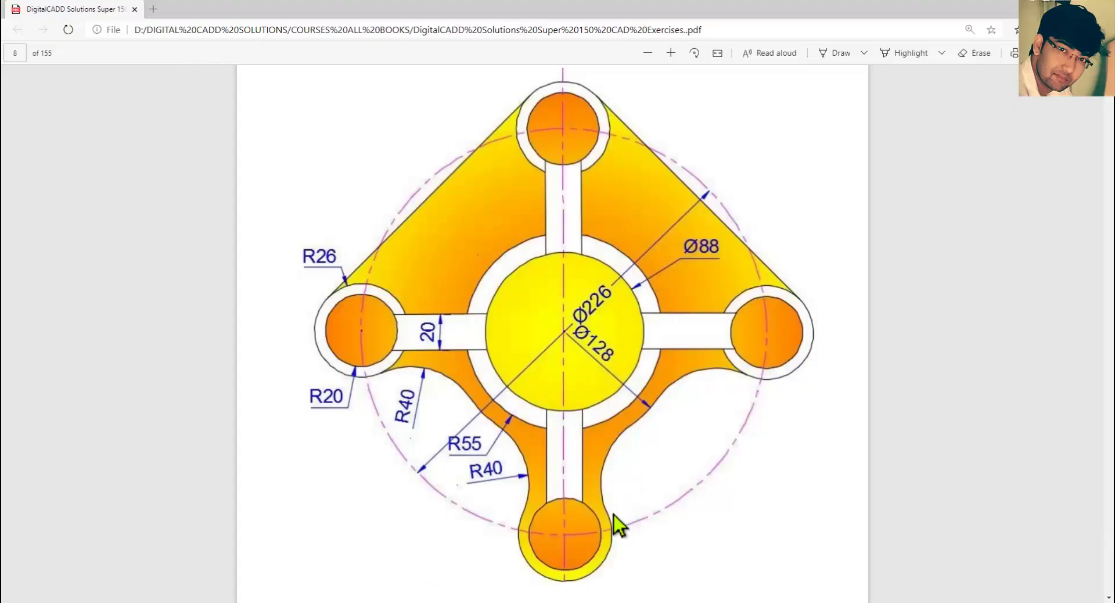
key("alt+Tab")
scroll(458, 489, "up", 2)
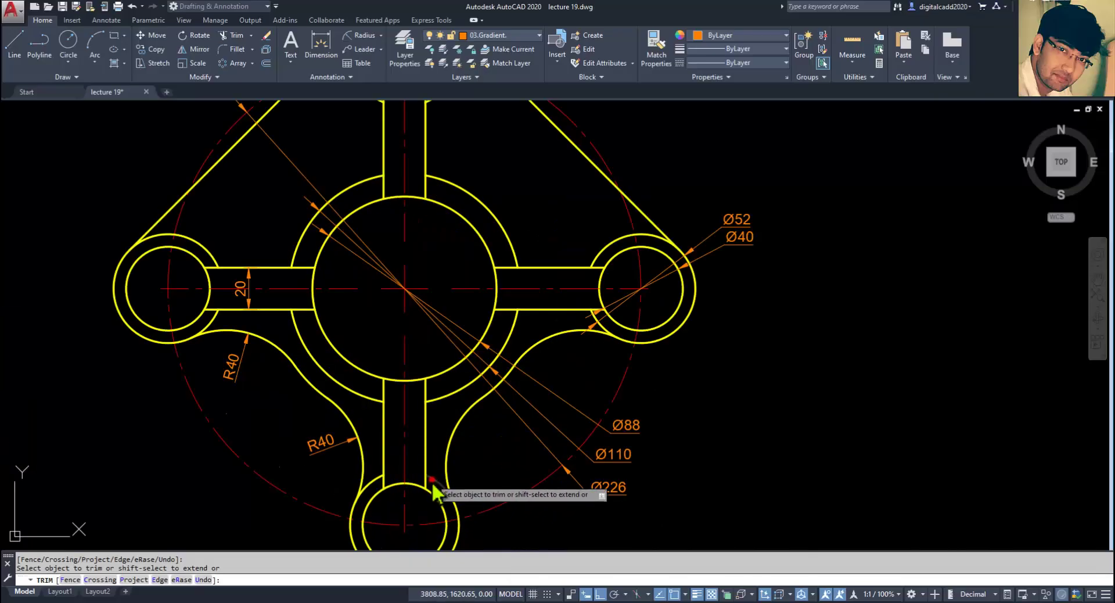
key("alt+Tab")
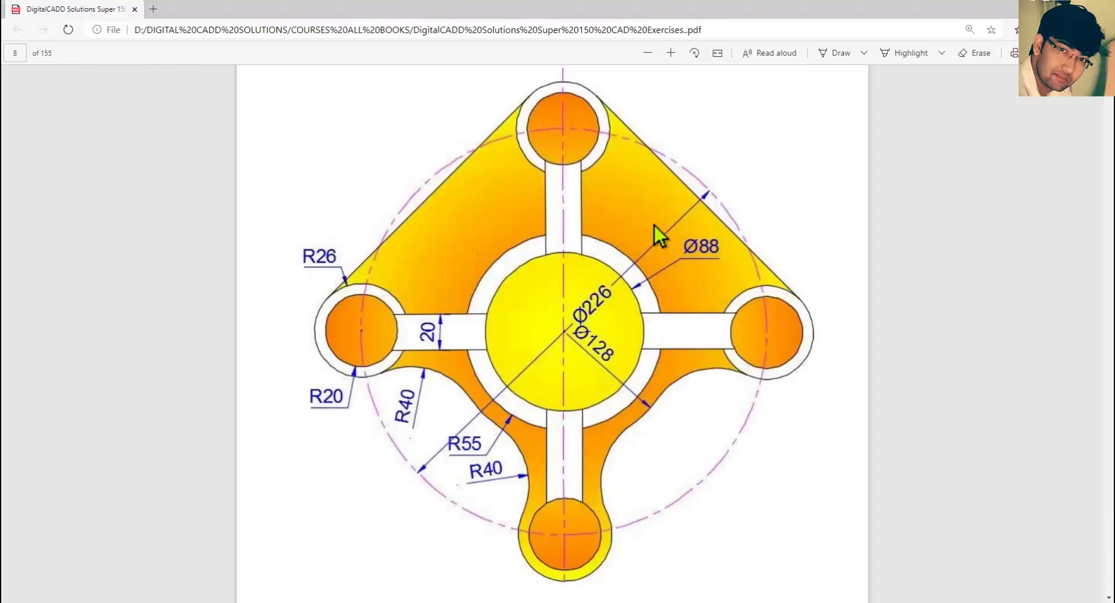
key("alt+Tab")
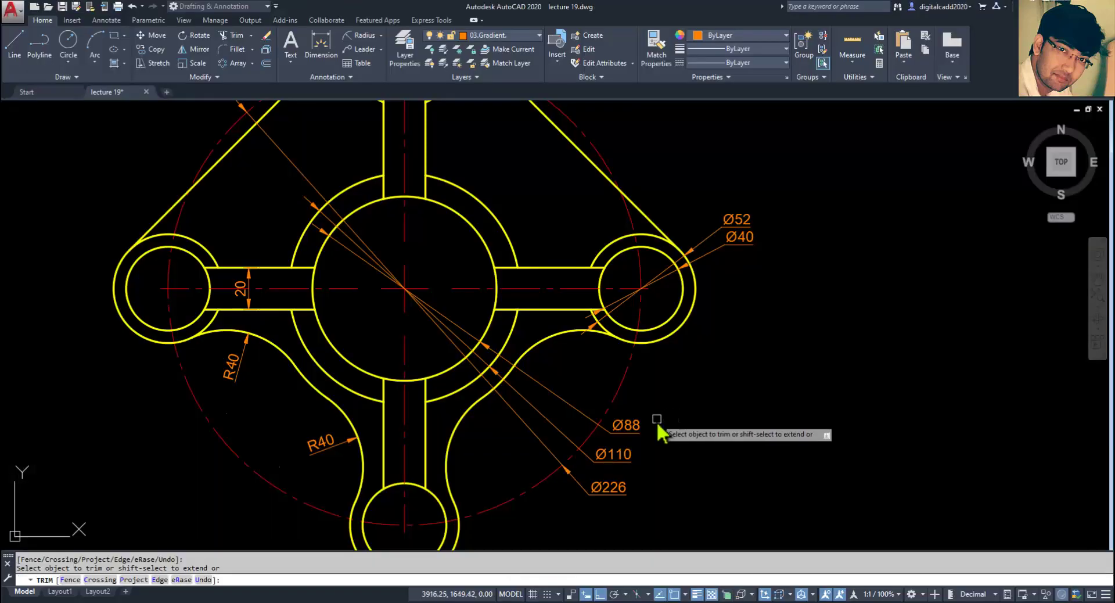
scroll(706, 397, "down", 3)
middle_click_drag(715, 401, 818, 412)
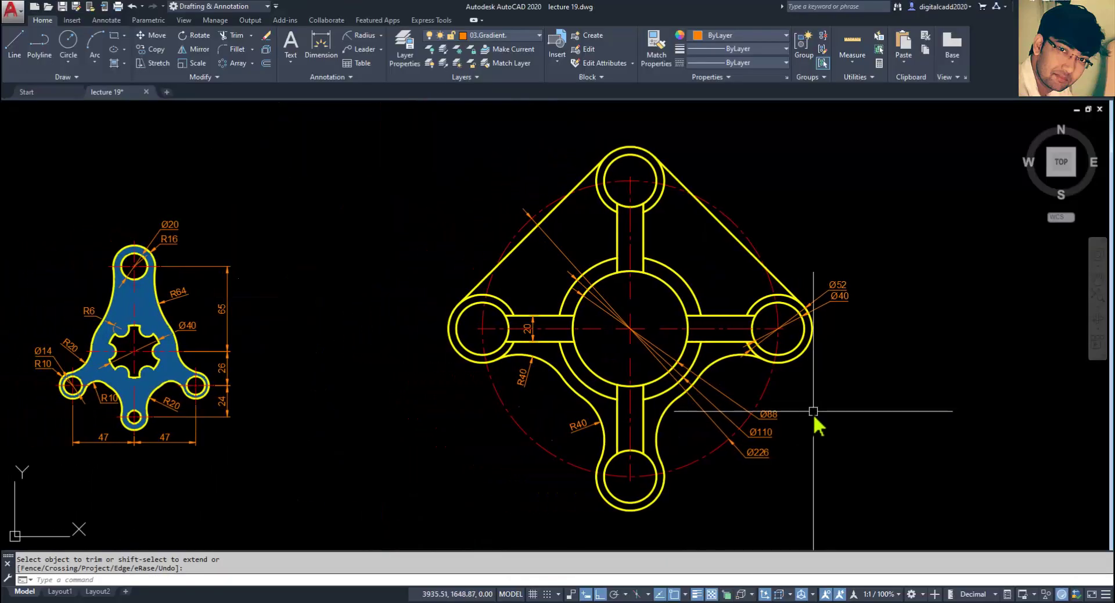
key("Escape")
Save the drawing
key("ctrl+s")
middle_click_drag(651, 427, 782, 435)
mouse_move(350, 411)
middle_mouse_down()
mouse_move(409, 385)
mouse_move(423, 391)
mouse_move(400, 383)
middle_mouse_up()
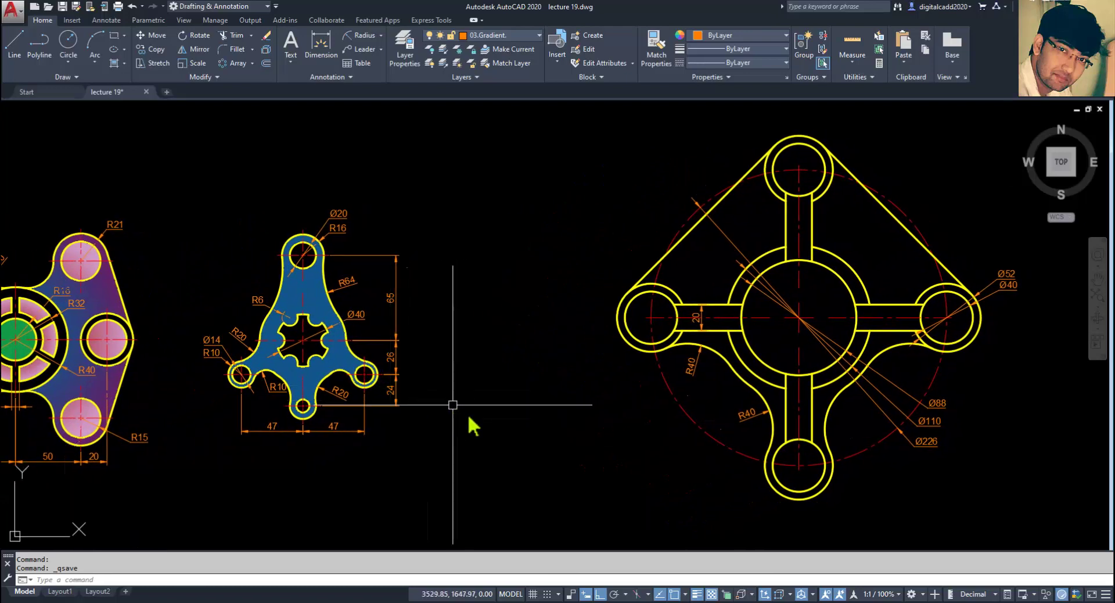
mouse_move(776, 417)
middle_mouse_down()
mouse_move(723, 417)
mouse_move(729, 396)
middle_mouse_up()
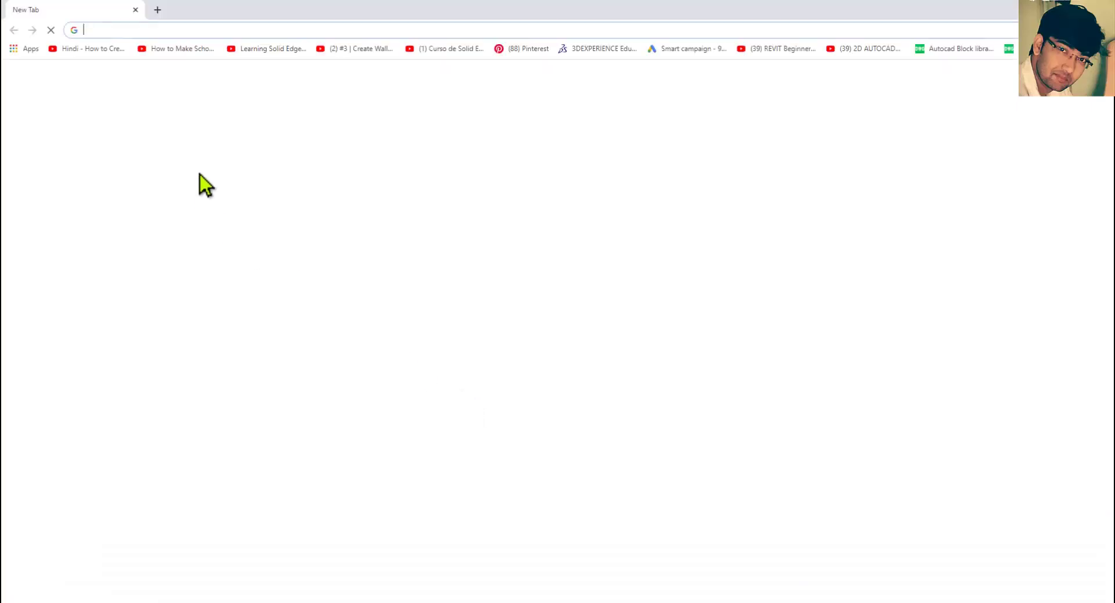
Switch to the browser, go to digitalcadd.com and open the AutoCAD Mechanical 2020 (2D + 3D) Premium Course page
type("d")
key("Return")
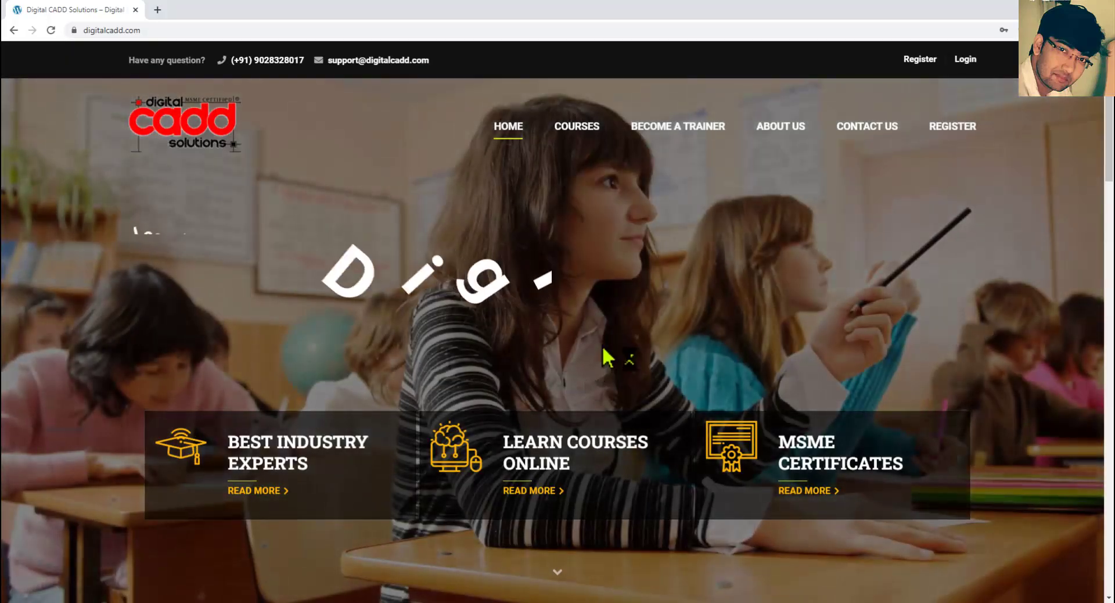
scroll(600, 356, "down", 10)
scroll(601, 363, "down", 2)
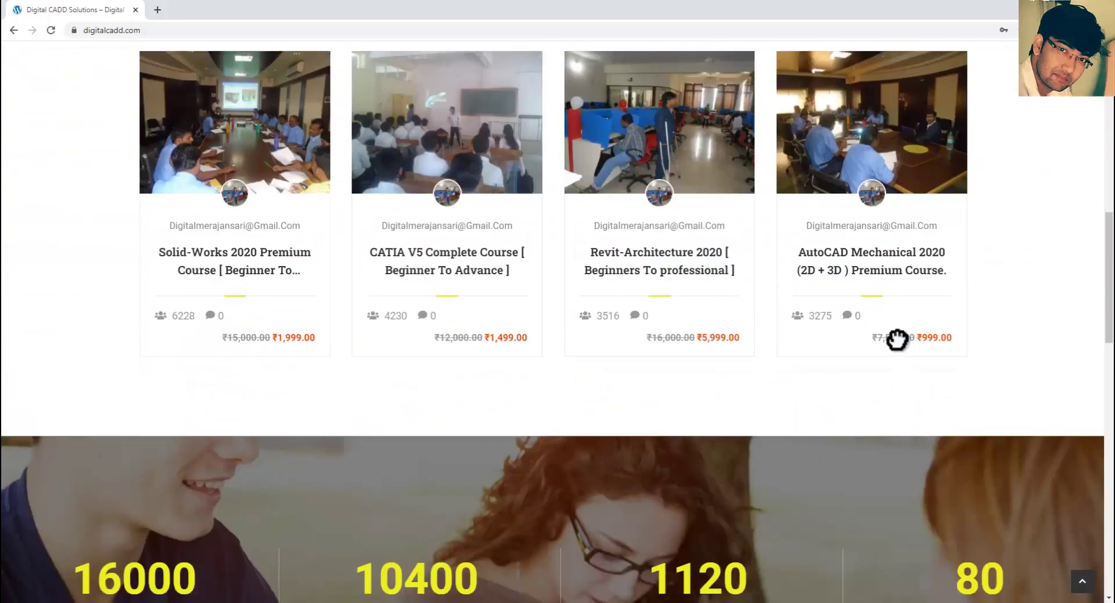
left_click(901, 274)
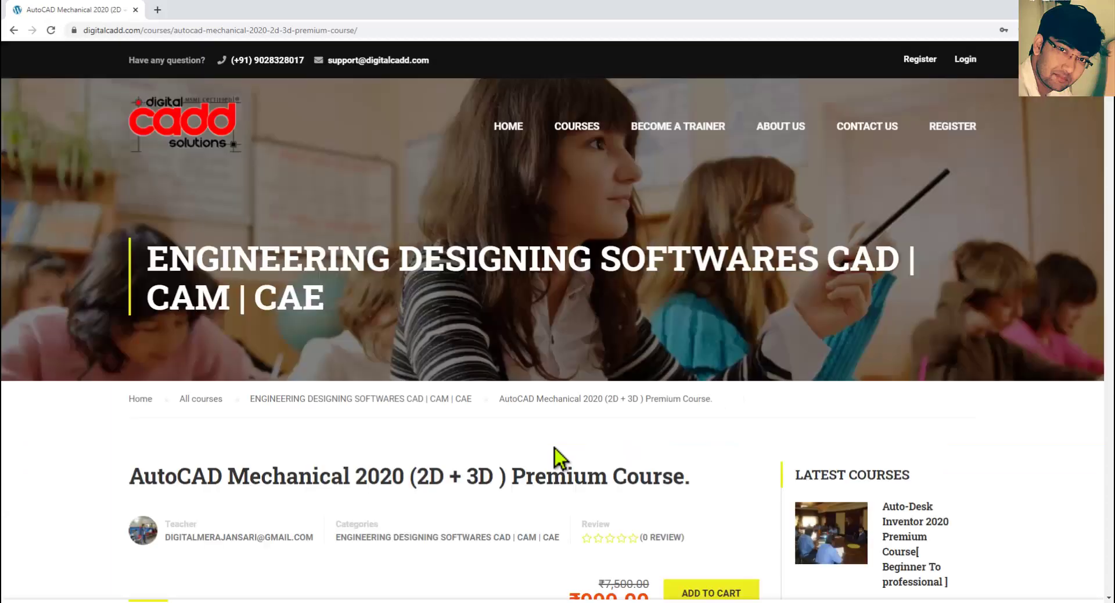
Examine the course features, then read through the curriculum down to Section 12
scroll(556, 449, "down", 12)
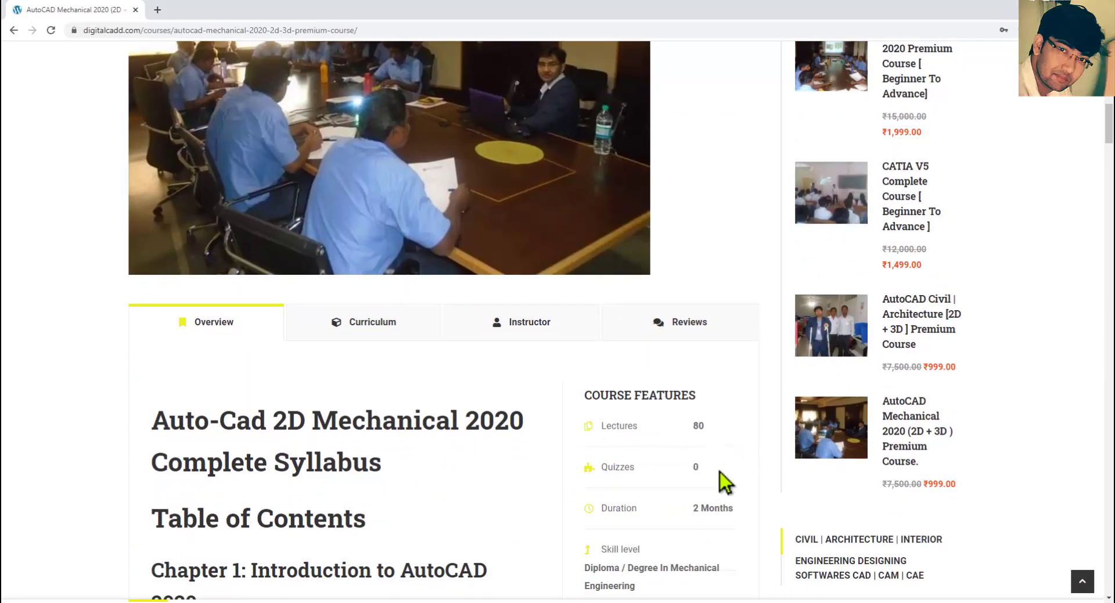
mouse_move(721, 412)
left_mouse_down()
mouse_move(630, 447)
mouse_move(572, 442)
left_mouse_up()
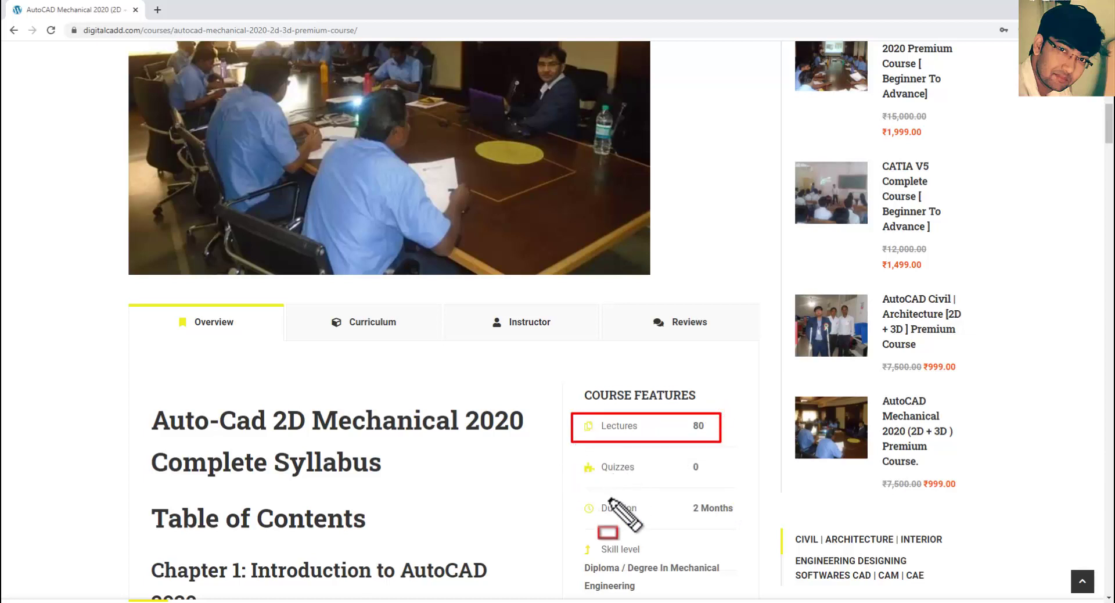
left_click(375, 323)
scroll(456, 394, "down", 10)
scroll(457, 394, "down", 15)
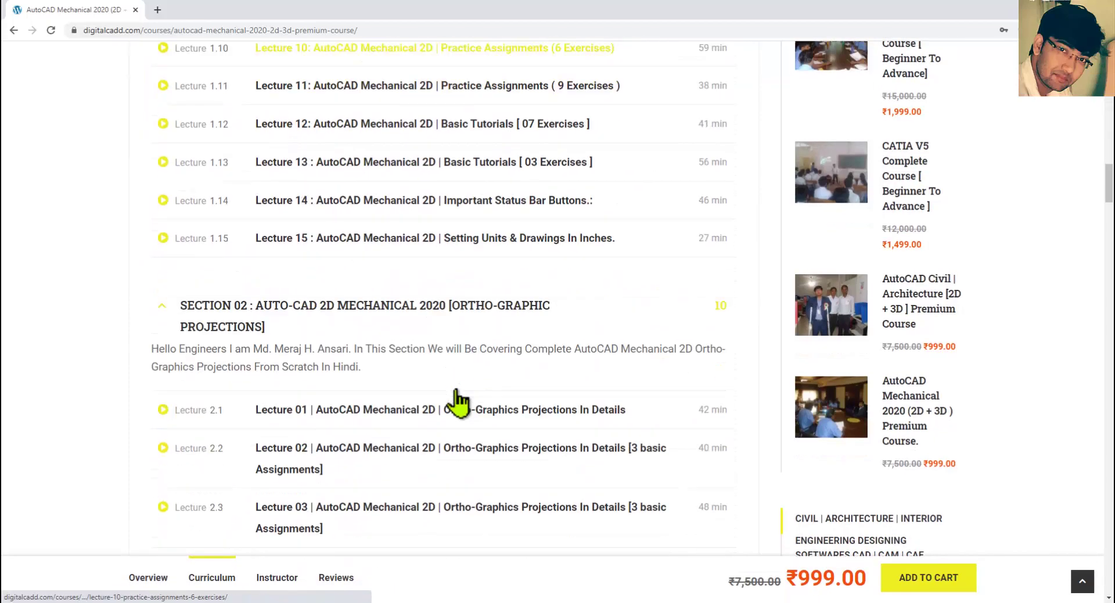
scroll(457, 395, "down", 20)
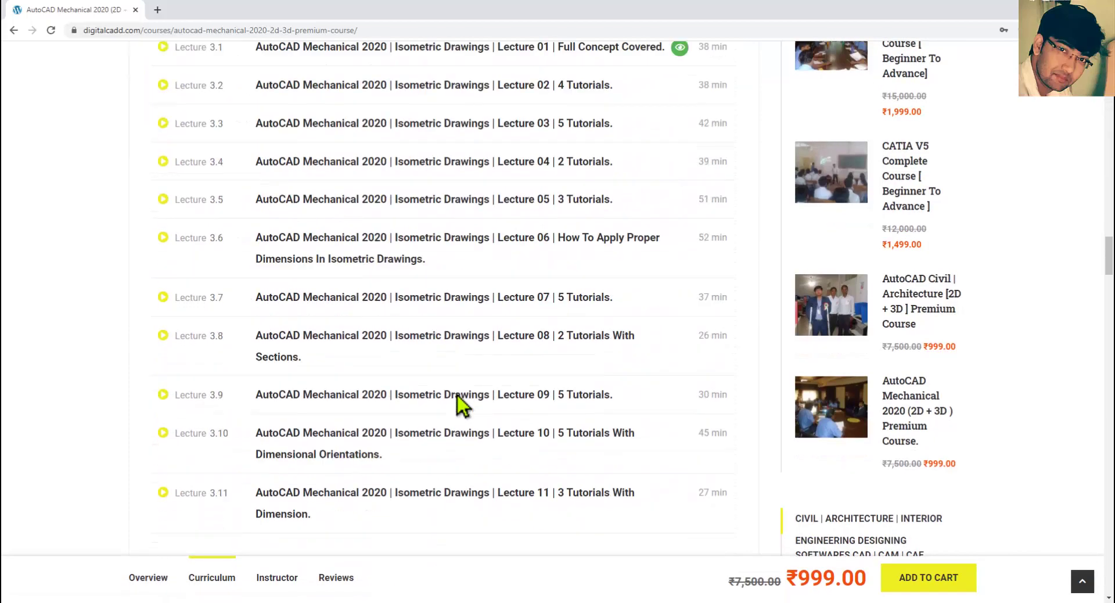
scroll(457, 399, "down", 20)
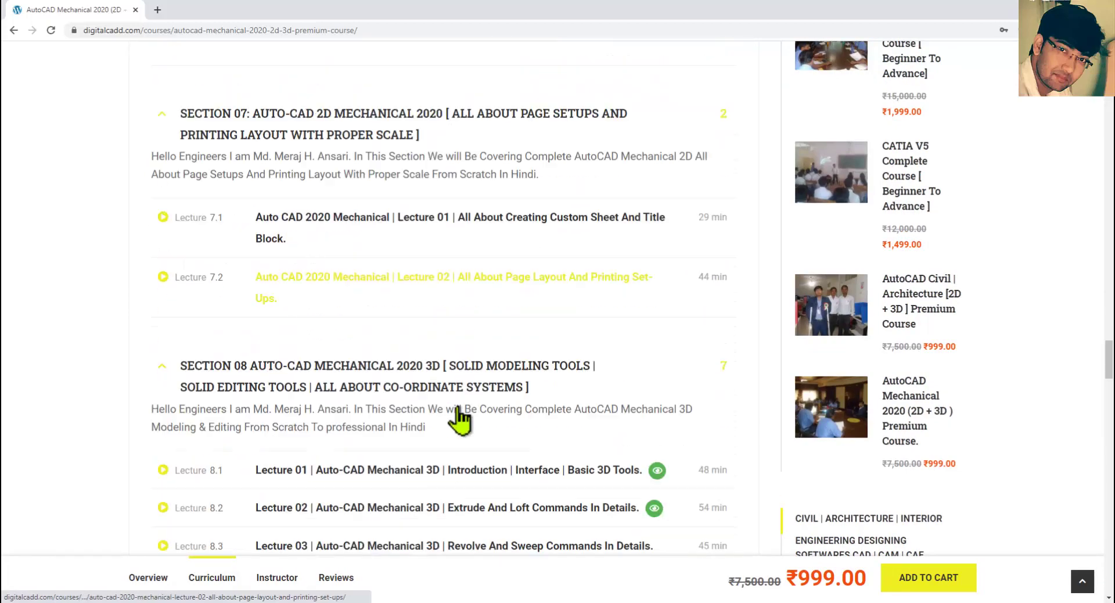
scroll(459, 417, "down", 14)
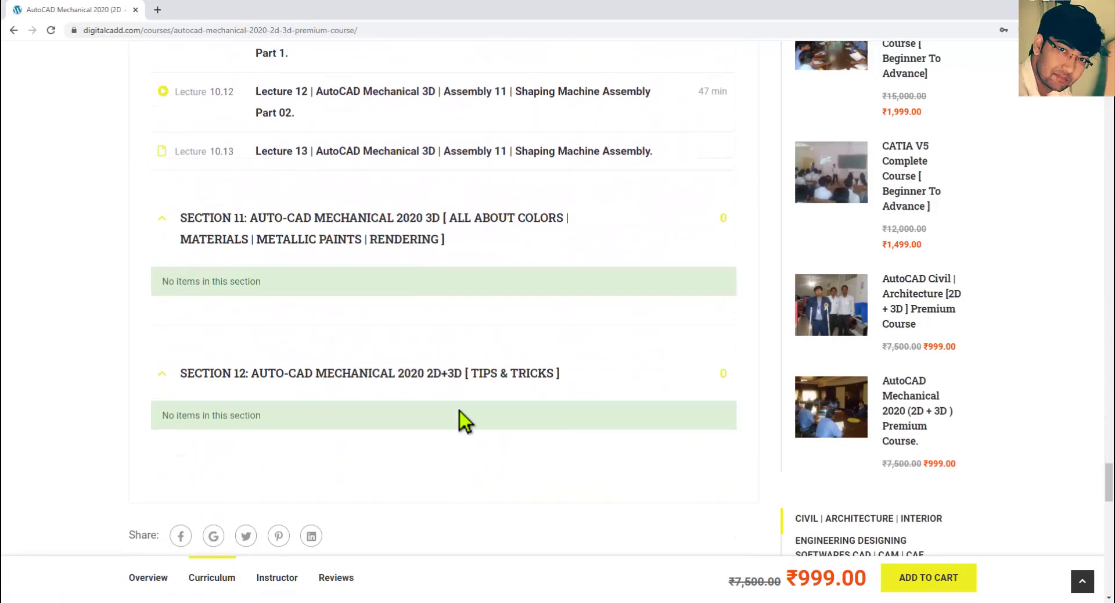
Review the assembly lectures and the earlier curriculum sections back to Section 1, and return to the course overview
scroll(457, 419, "up", 12)
scroll(456, 417, "up", 3)
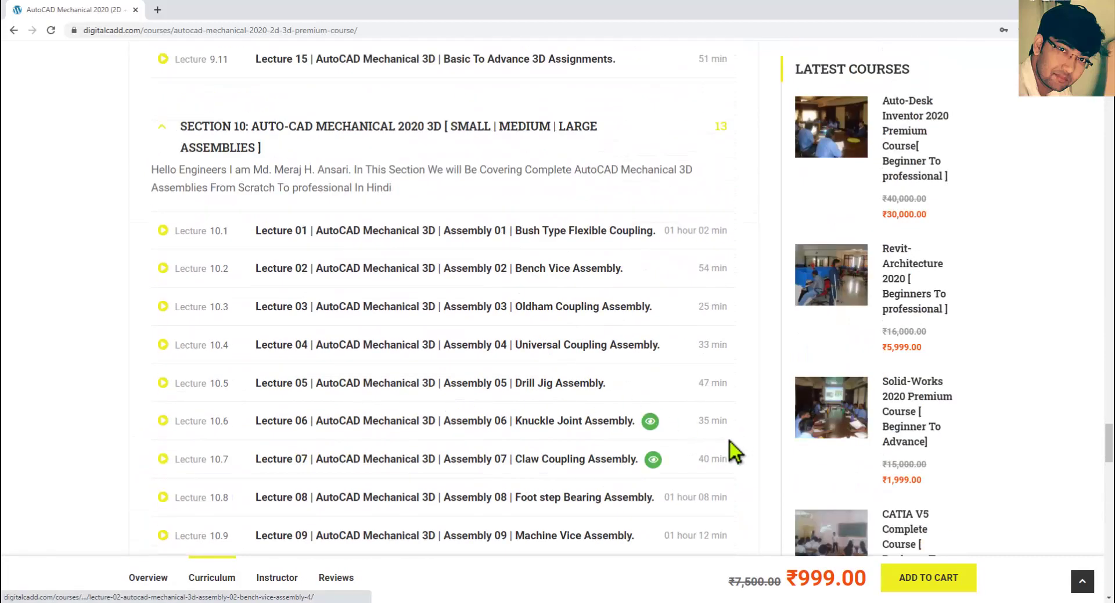
scroll(939, 373, "down", 3)
scroll(976, 336, "down", 2)
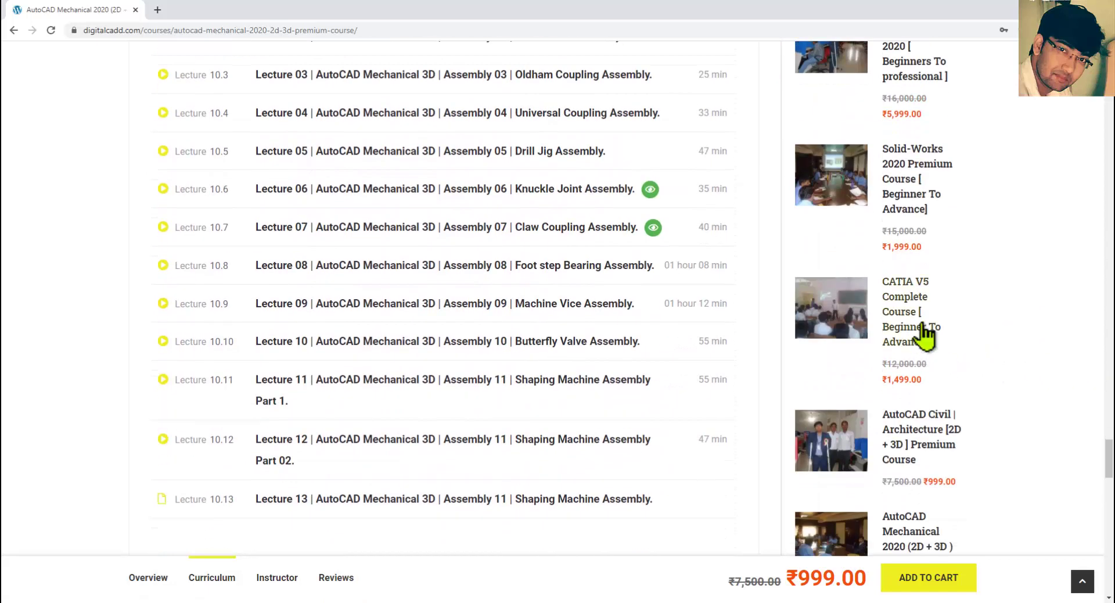
scroll(726, 506, "down", 4)
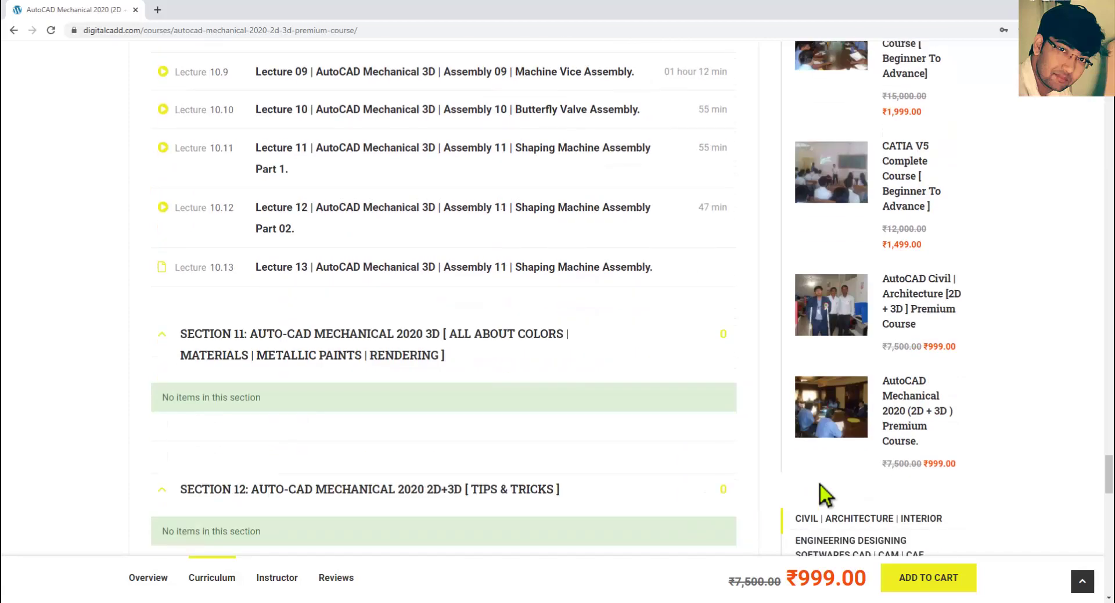
scroll(678, 336, "up", 8)
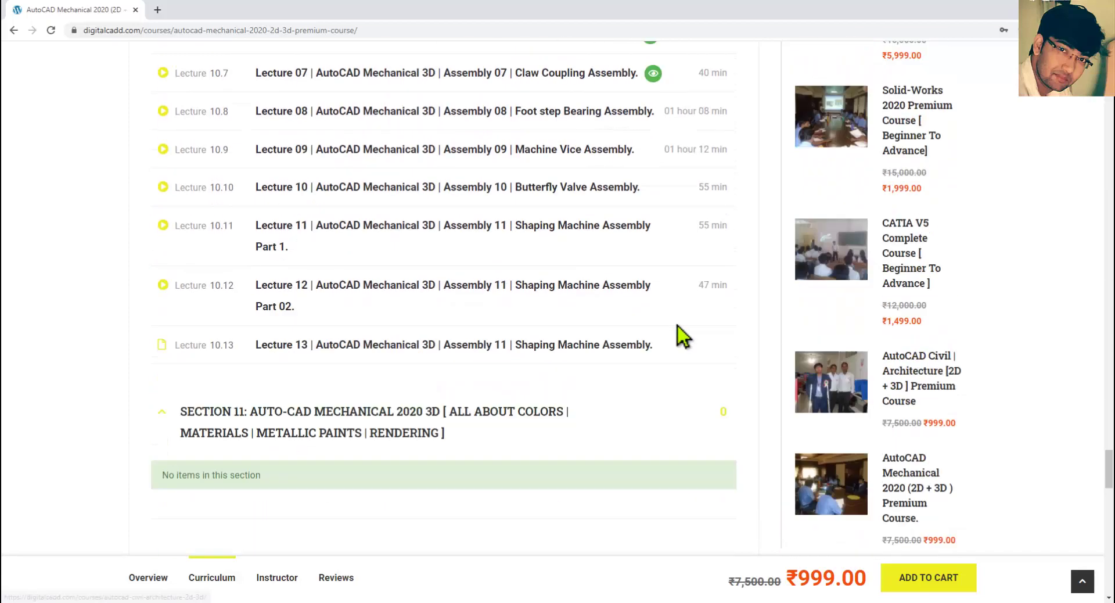
scroll(666, 350, "up", 20)
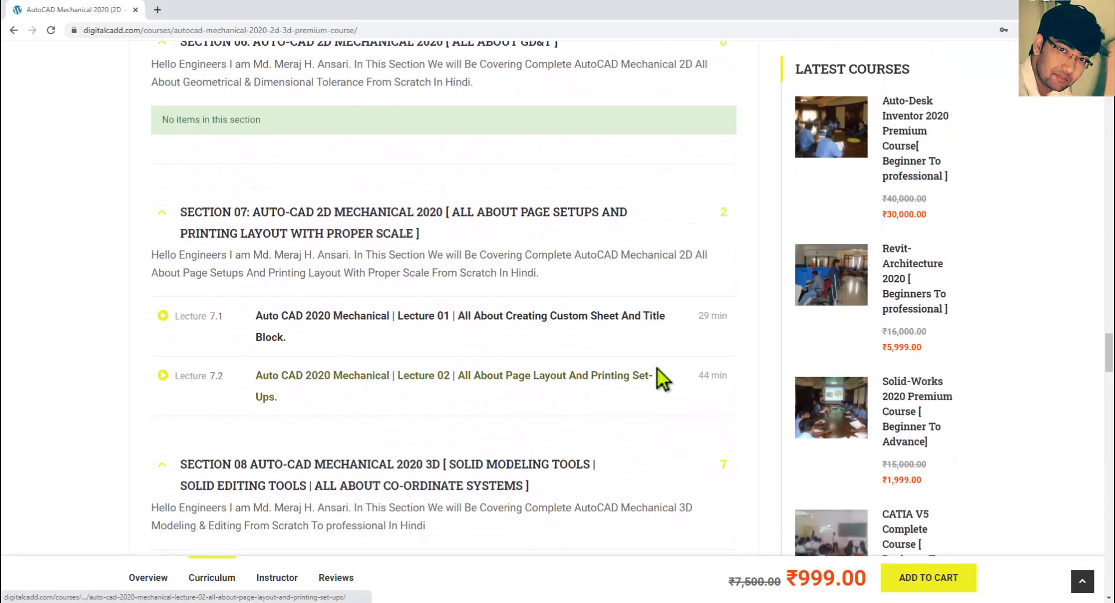
scroll(651, 372, "up", 20)
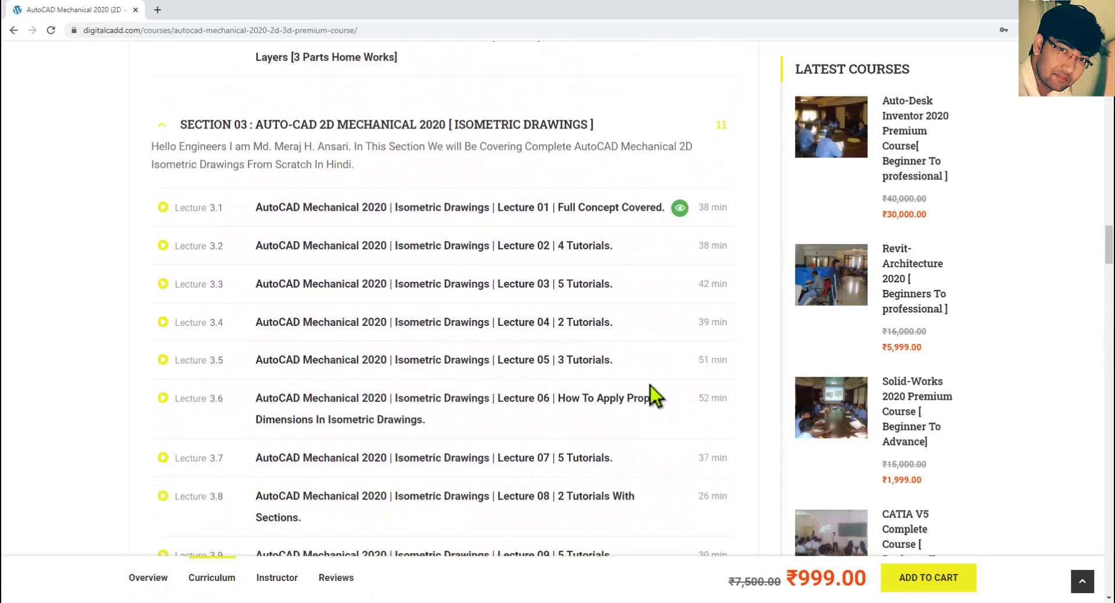
scroll(650, 427, "up", 15)
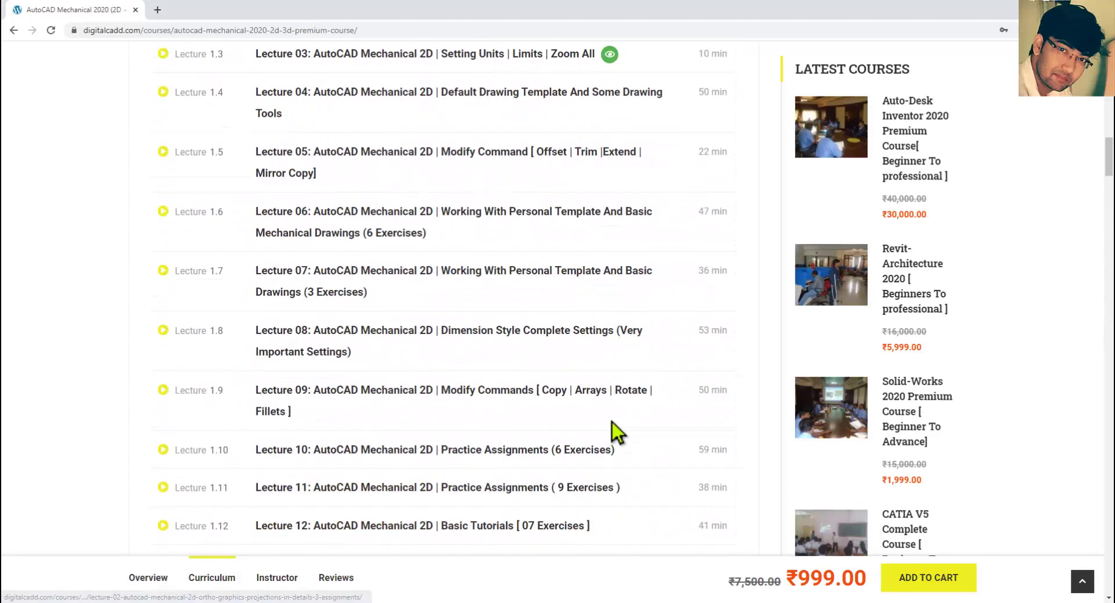
scroll(616, 430, "up", 10)
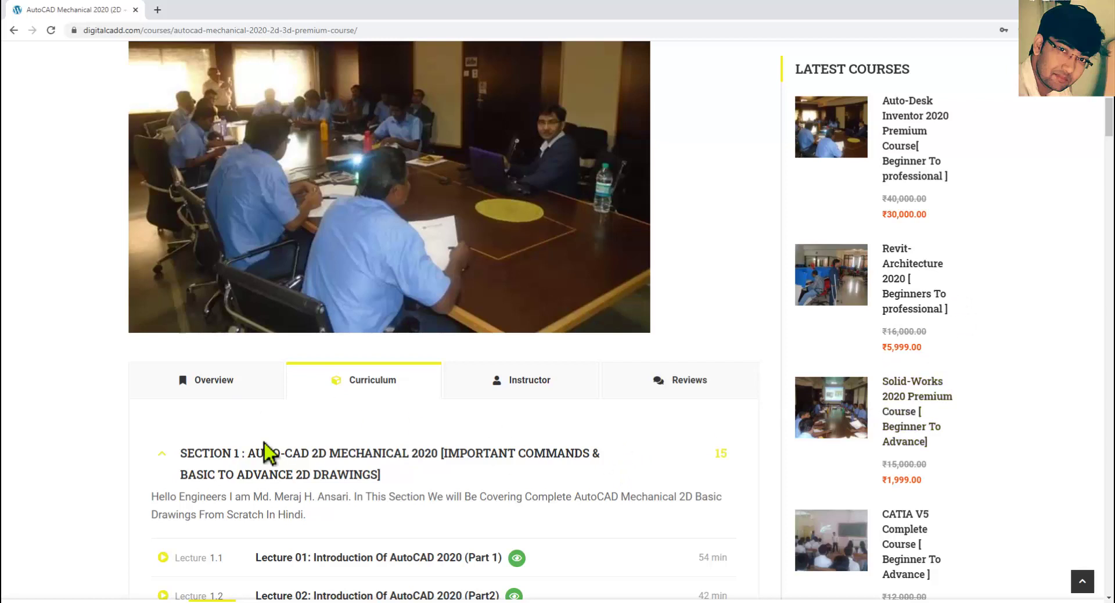
left_click(216, 386)
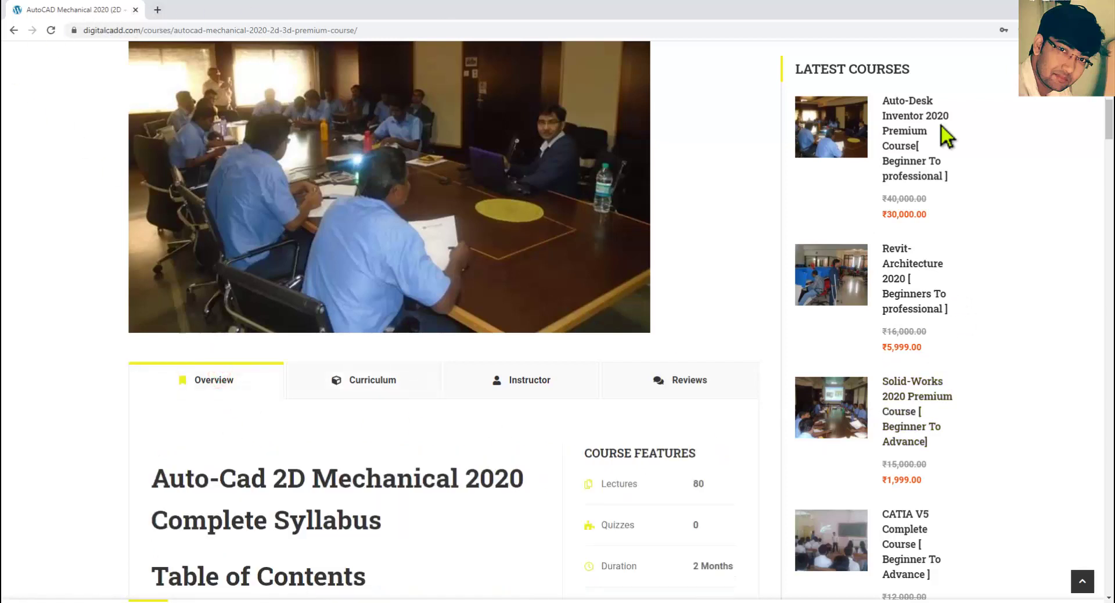
mouse_move(690, 453)
middle_mouse_down()
mouse_move(612, 442)
mouse_move(699, 459)
middle_mouse_up()
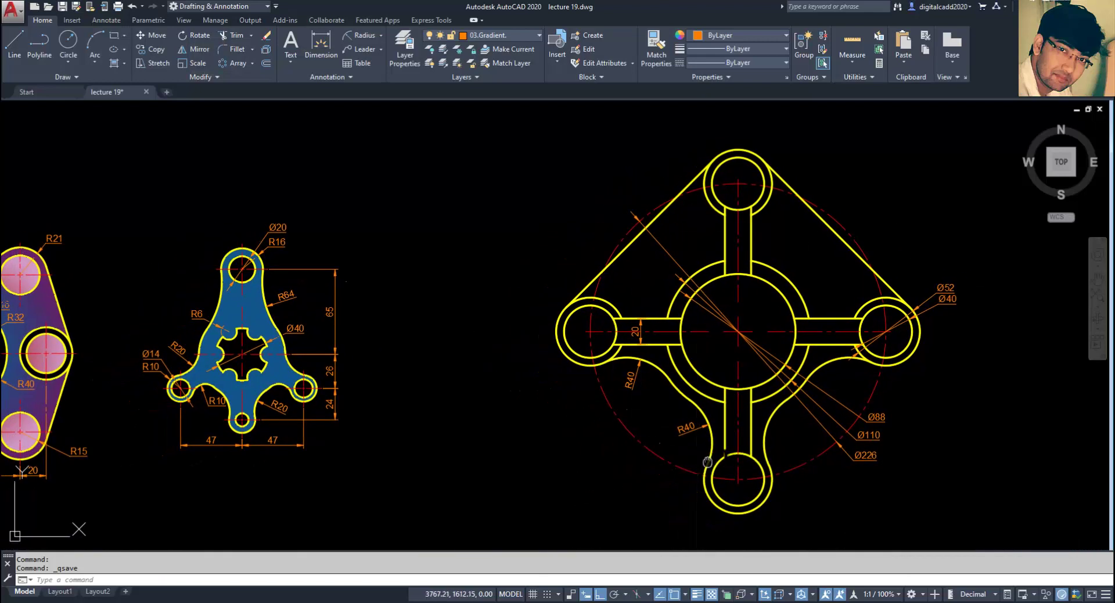
middle_click_drag(578, 482, 604, 478)
mouse_move(899, 470)
middle_mouse_down()
mouse_move(891, 465)
mouse_move(908, 456)
middle_mouse_up()
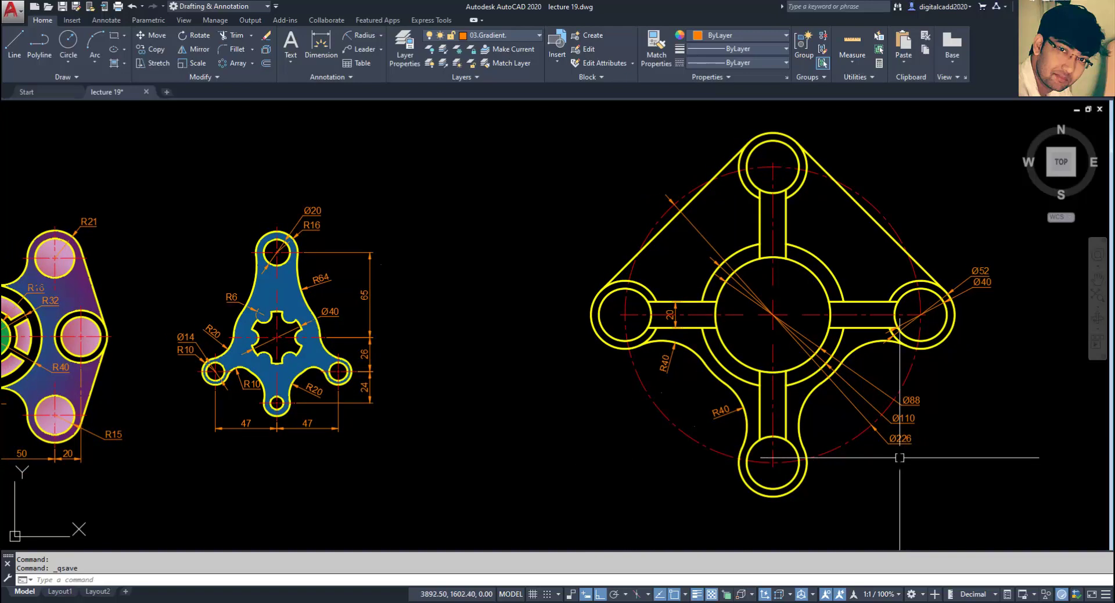
middle_click_drag(900, 458, 920, 462)
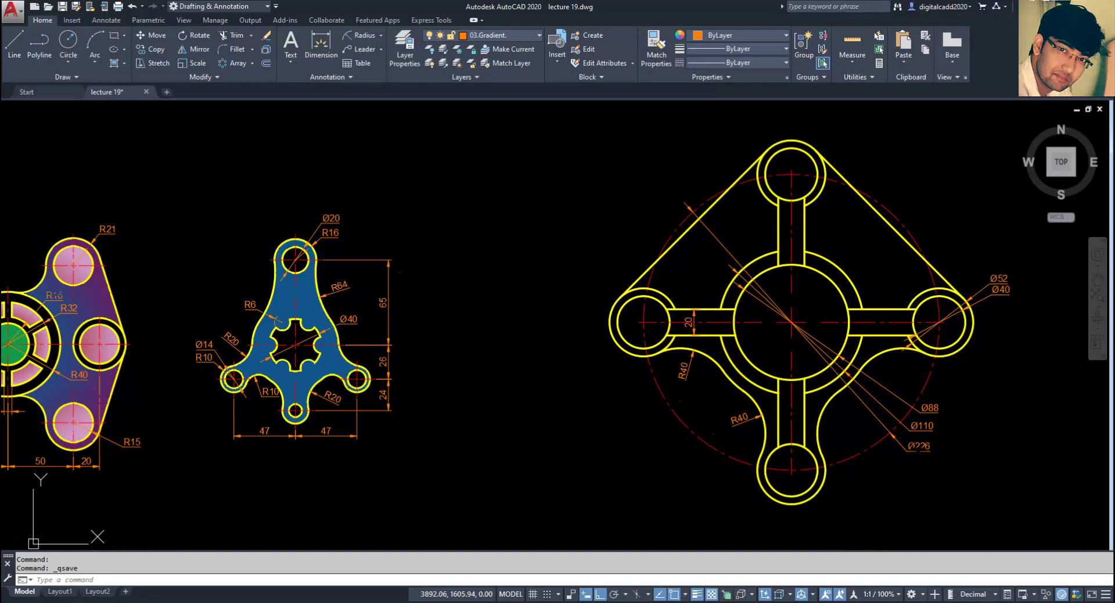